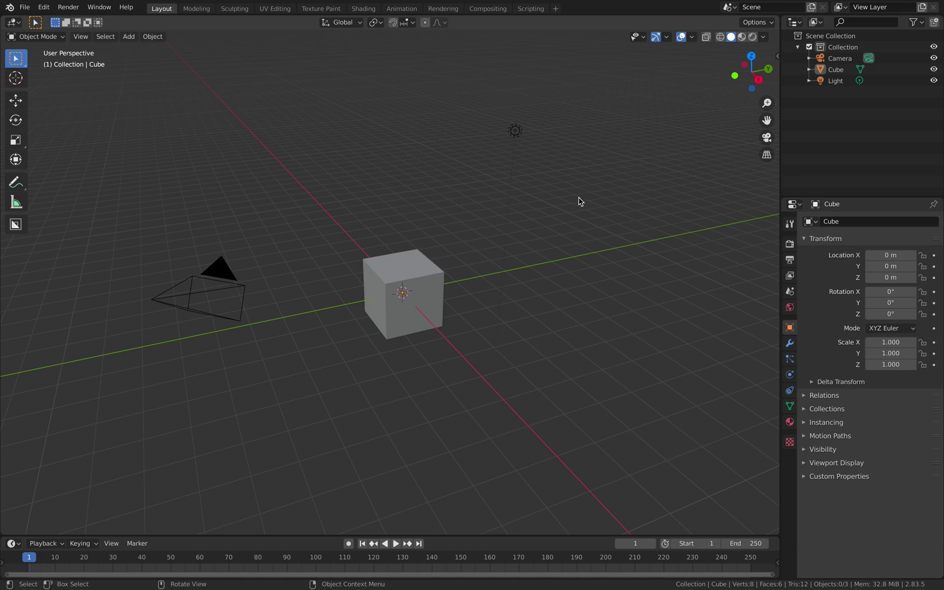
Delete the camera, cube and light from the default scene
key(shift+a)
mouse_move(551, 204)
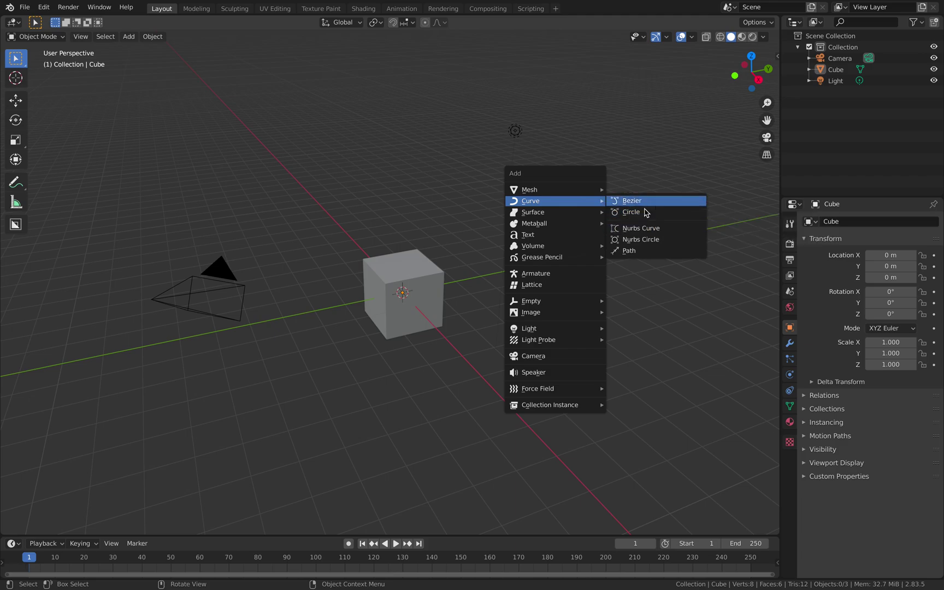
key(a)
key(x)
click(449, 158)
Add a Bezier curve at the world origin
key(shift+a)
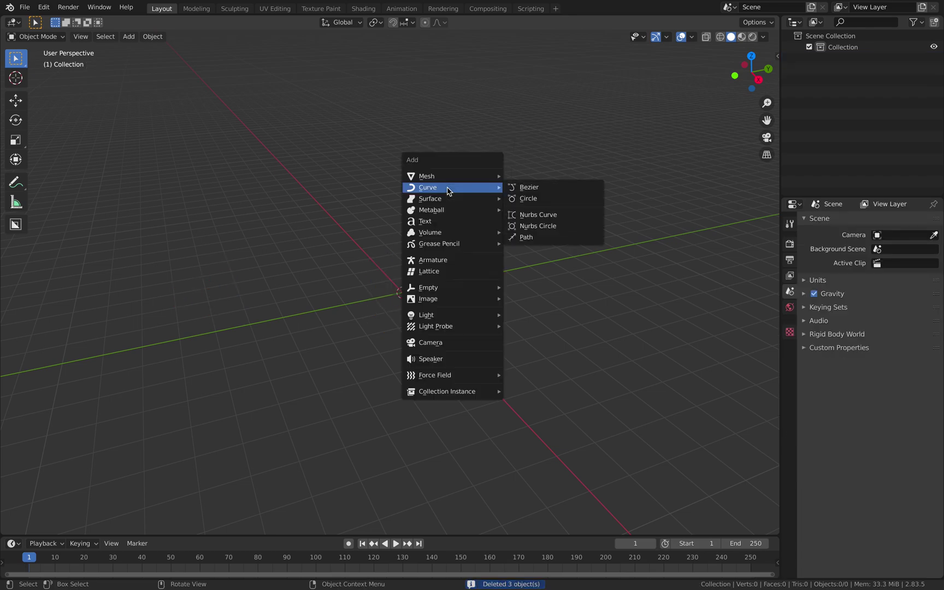
click(522, 188)
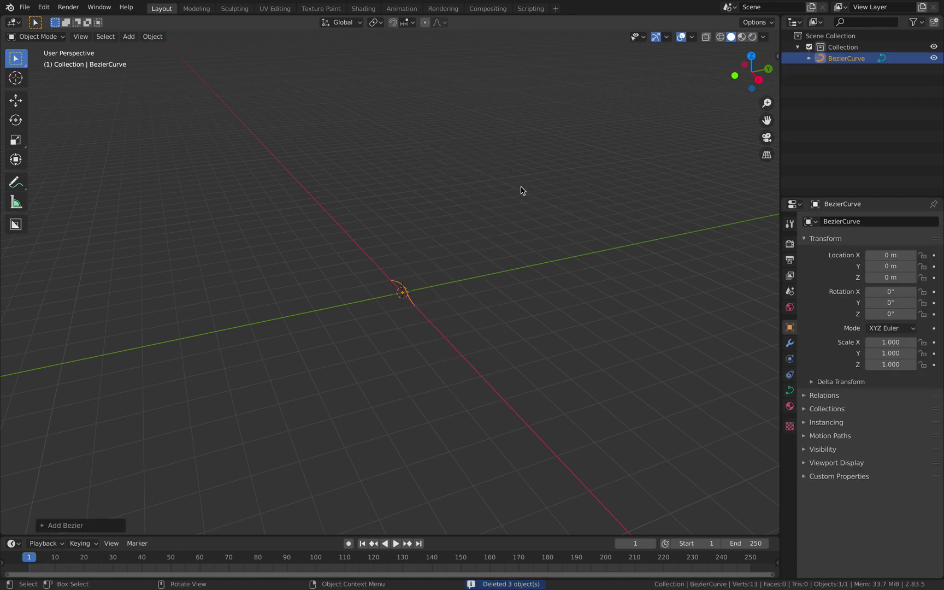
middle_drag(521, 189, 491, 275)
Add a Nurbs Curve and move it to about X 0.64, Y 0.31, Z -0.06 m, beside the Bezier curve
key(shift+a)
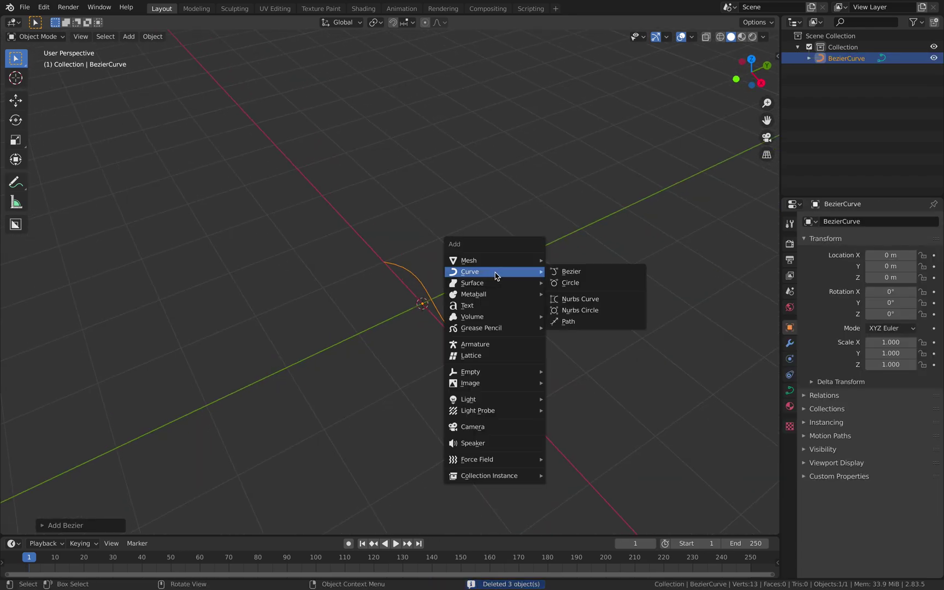
click(557, 303)
middle_drag(483, 297, 519, 293)
key(g)
click(569, 304)
Add a Nurbs Circle and move it to about X -2.65, Y -1.03, Z 0.43 m, clear of the other curves
key(shift+a)
mouse_move(563, 300)
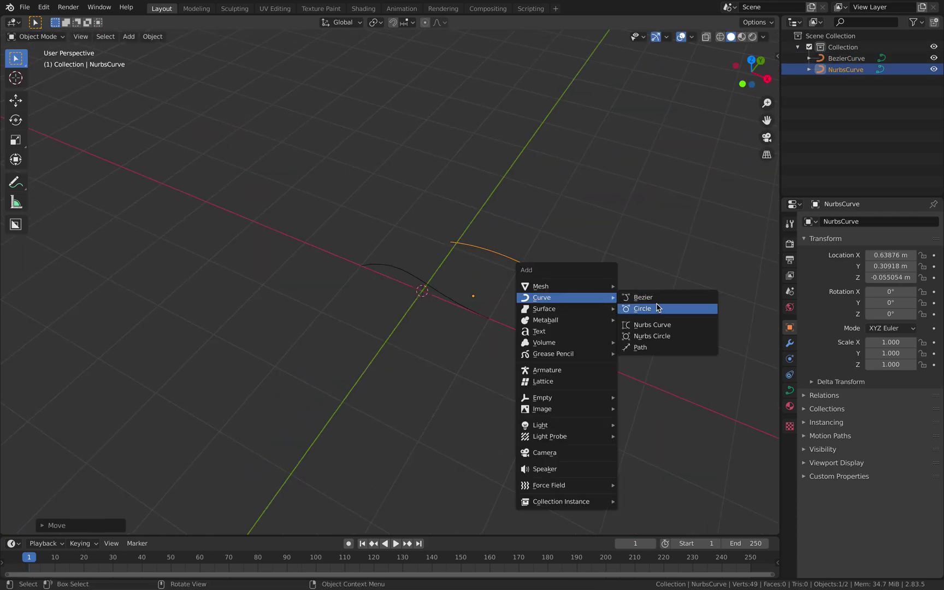
click(667, 336)
key(g)
click(457, 290)
middle_drag(458, 290, 336, 253)
middle_drag(398, 251, 388, 242)
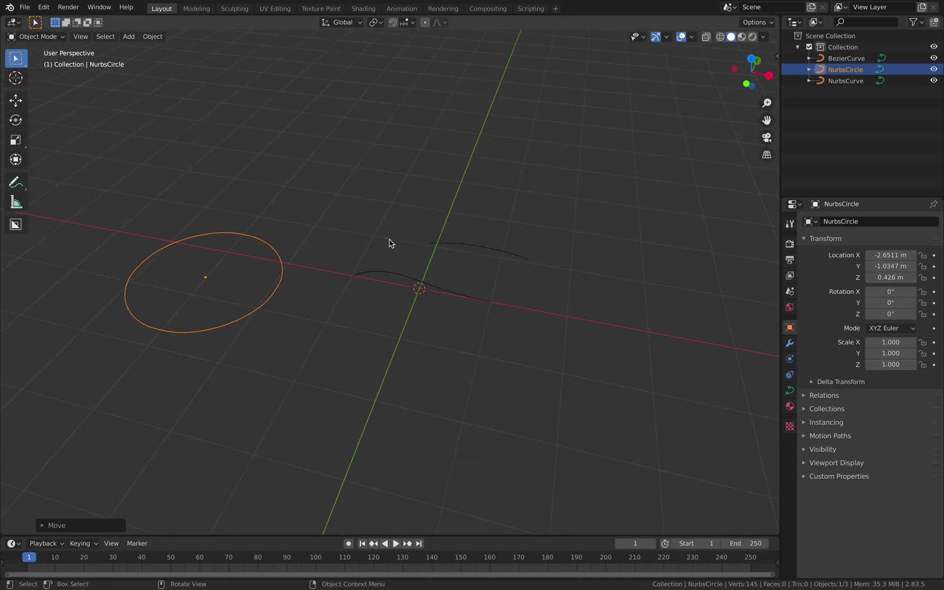
Examine the control points and handles of the Bezier curve, NURBS curve and NURBS circle in Edit Mode
key(Tab)
key(Tab)
click(387, 273)
key(Tab)
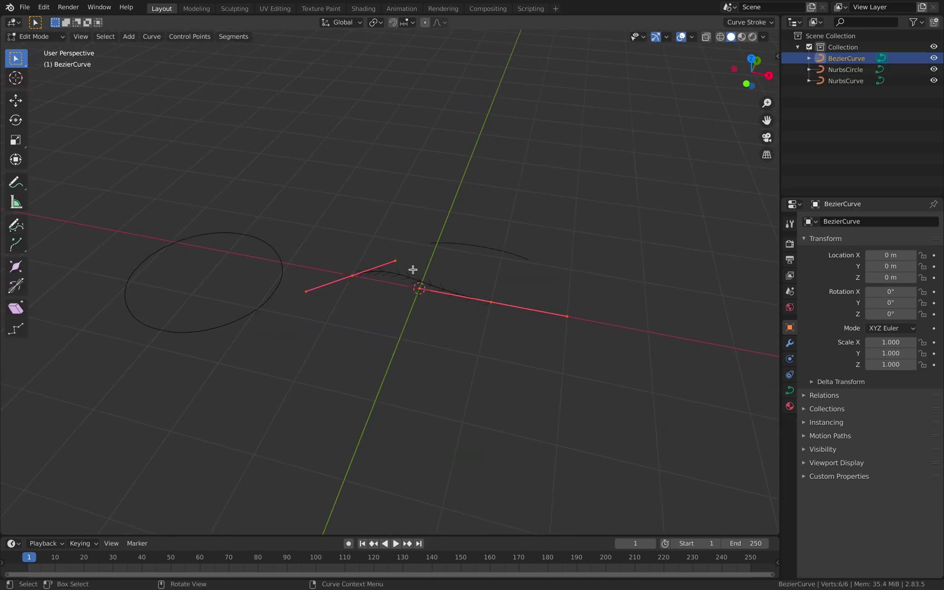
key(Tab)
click(486, 249)
key(Tab)
key(Tab)
click(287, 256)
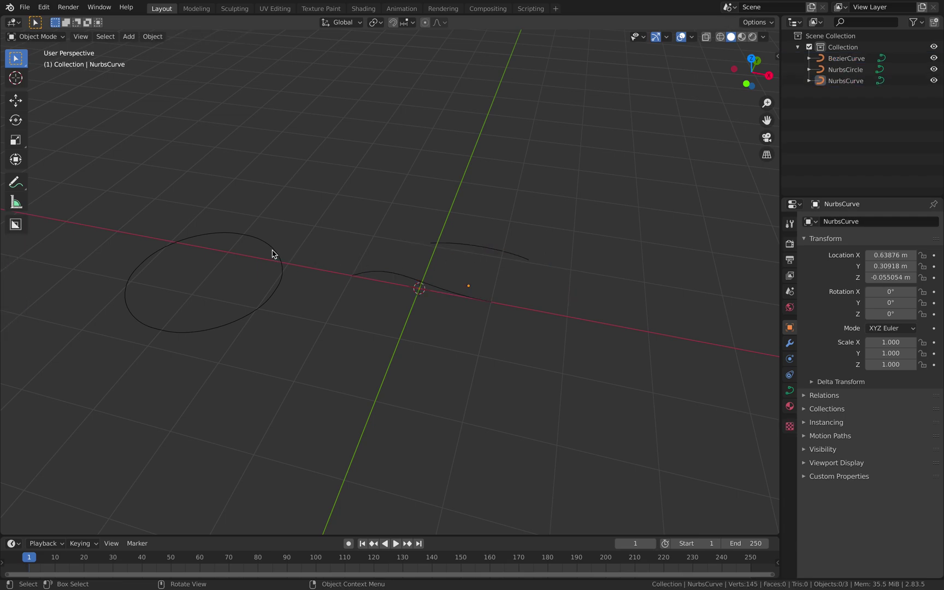
click(272, 253)
key(Tab)
key(Tab)
key(Tab)
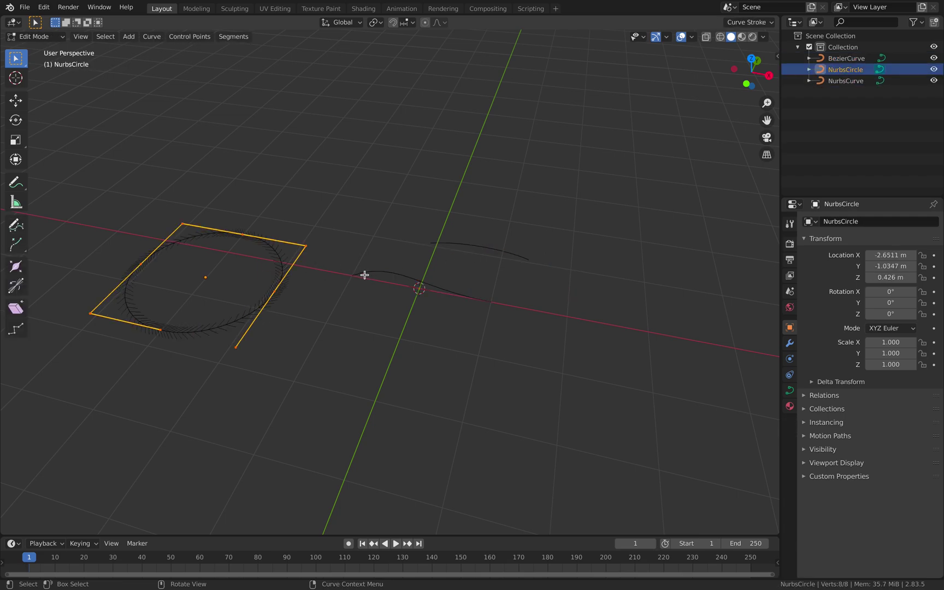
key(Tab)
middle_drag(358, 276, 414, 229)
key(shift+a)
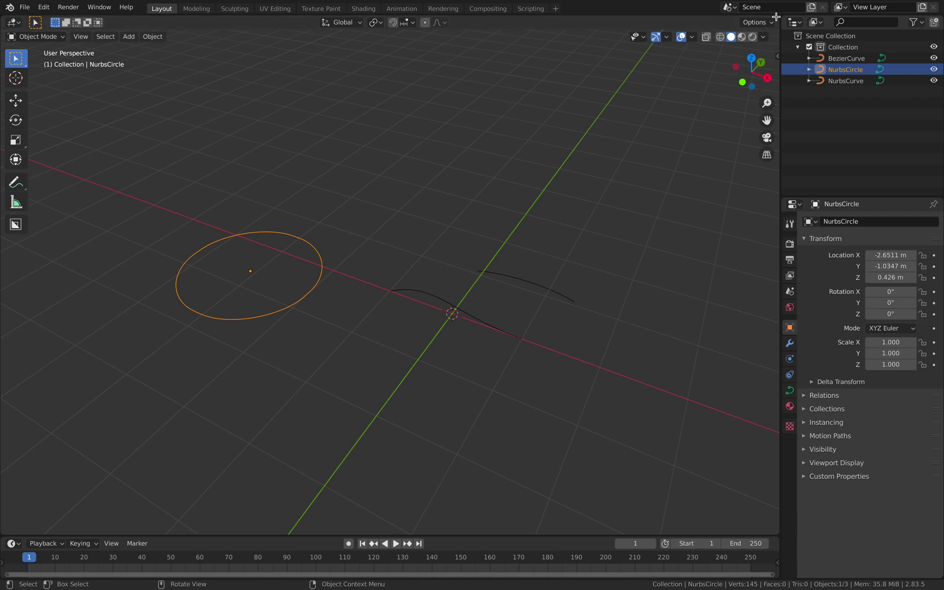
Split the 3D viewport horizontally, switch the upper area to Sverchok Nodes and create a new node tree
drag(775, 33, 754, 247)
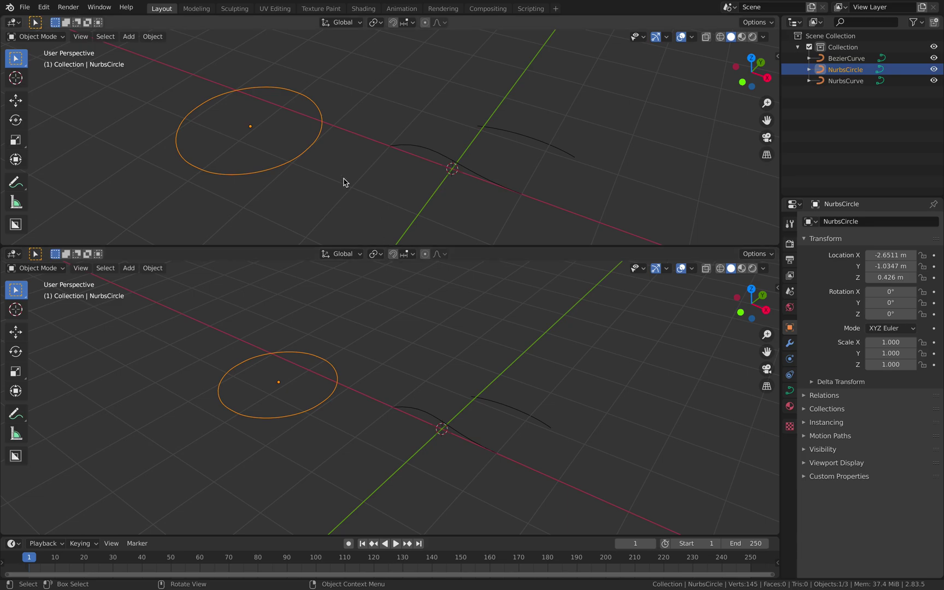
click(14, 22)
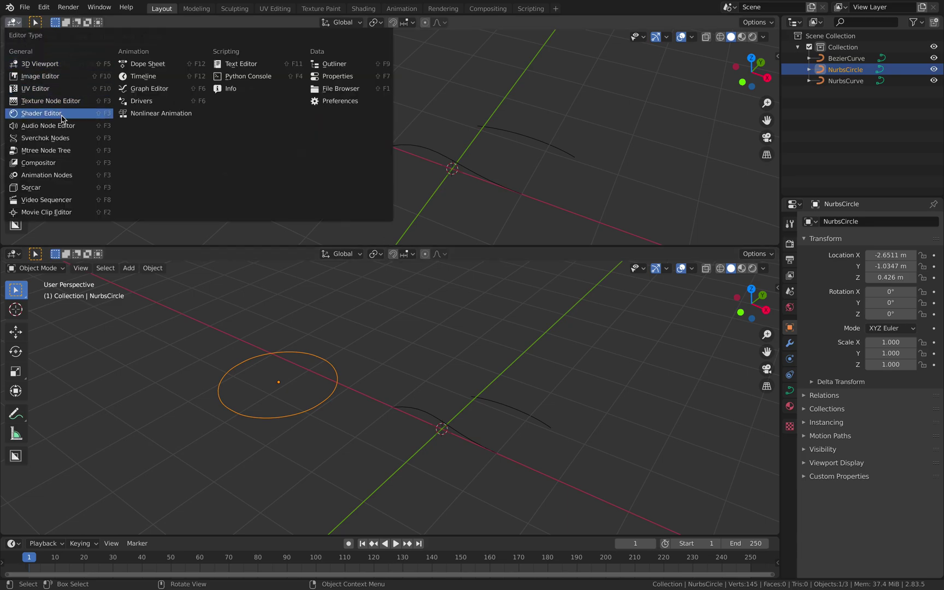
click(63, 138)
click(386, 23)
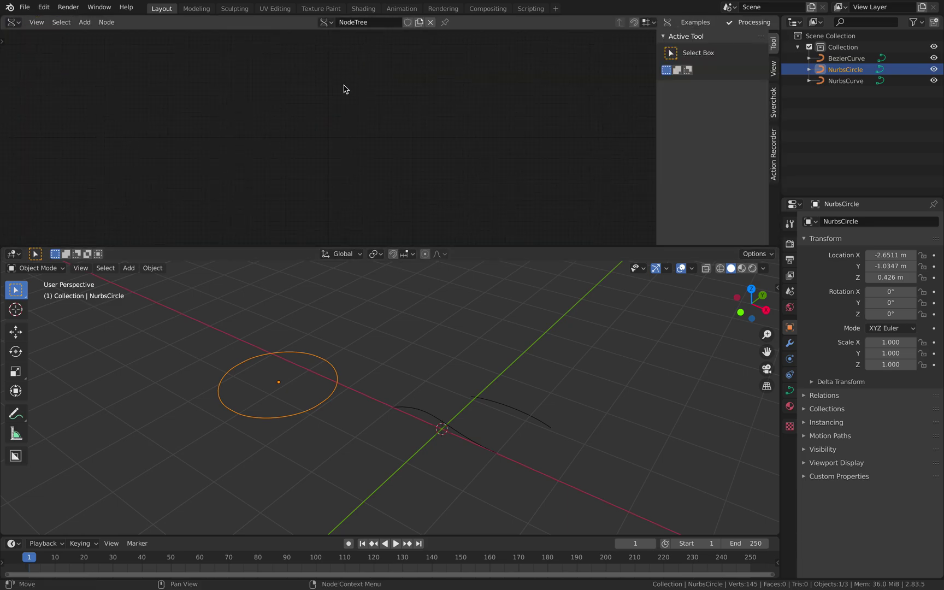
key(shift+a)
mouse_move(358, 142)
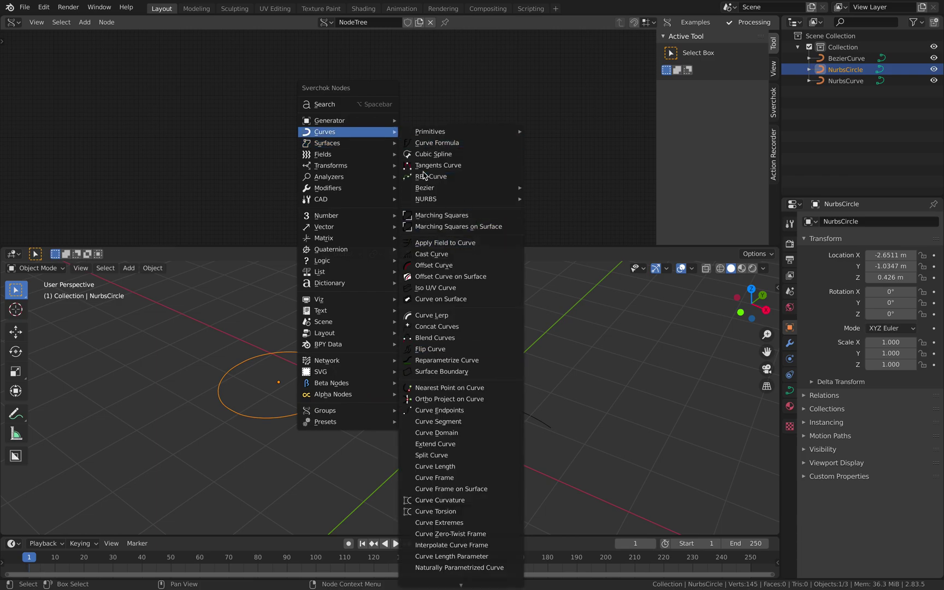
Move the NURBS curve to about X -0.86, Y 0.24, Z 0.59 m
mouse_move(380, 283)
middle_drag(481, 359, 527, 343)
scroll(489, 353, up, 1)
click(549, 399)
middle_drag(551, 400, 550, 413)
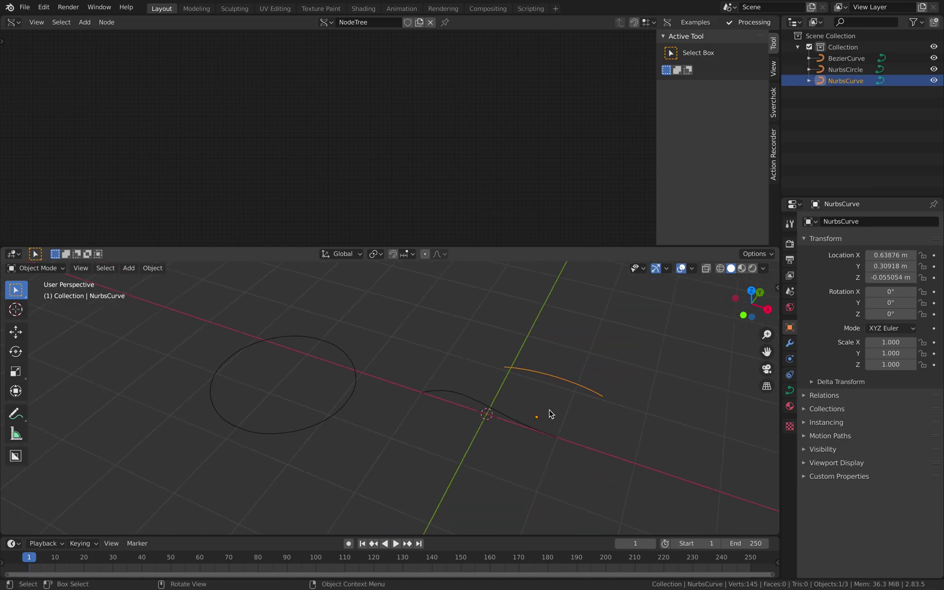
key(g)
click(454, 373)
Move the Bezier curve away from the world origin, clear of the NURBS curve
click(462, 396)
key(g)
click(572, 357)
Move the NURBS circle to a new spot beside the two open curves
mouse_move(396, 341)
middle_down()
mouse_move(430, 340)
mouse_move(409, 348)
middle_up()
click(336, 373)
middle_drag(341, 376, 425, 410)
key(g)
click(289, 344)
Duplicate the NURBS circle and place the copy at about X -1.17, Y -1.24, Z 0.52 m
middle_drag(289, 344, 326, 350)
key(shift+d)
click(485, 382)
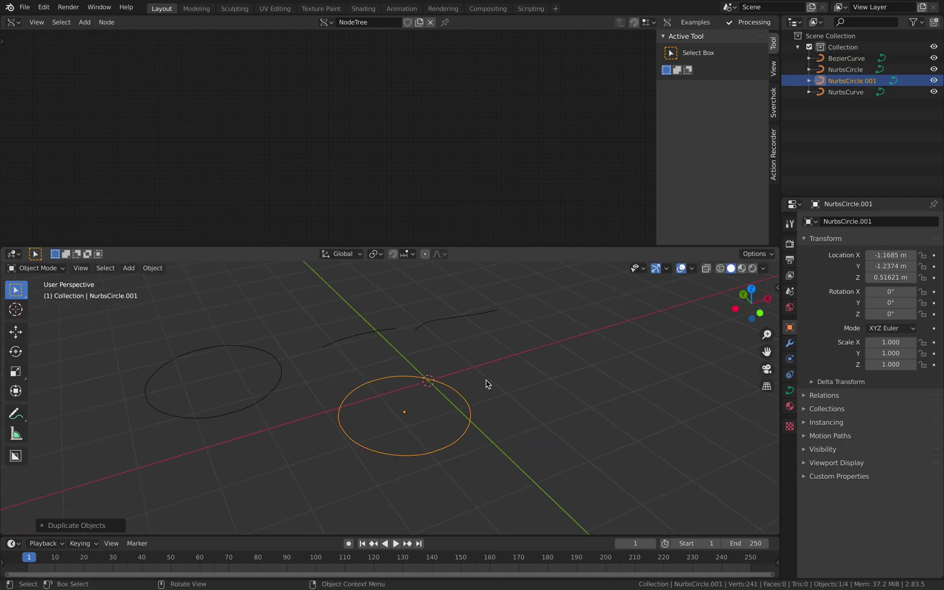
Give the duplicated circle an extrusion of 0.24 m and a bevel depth of 0.16 m
click(389, 339)
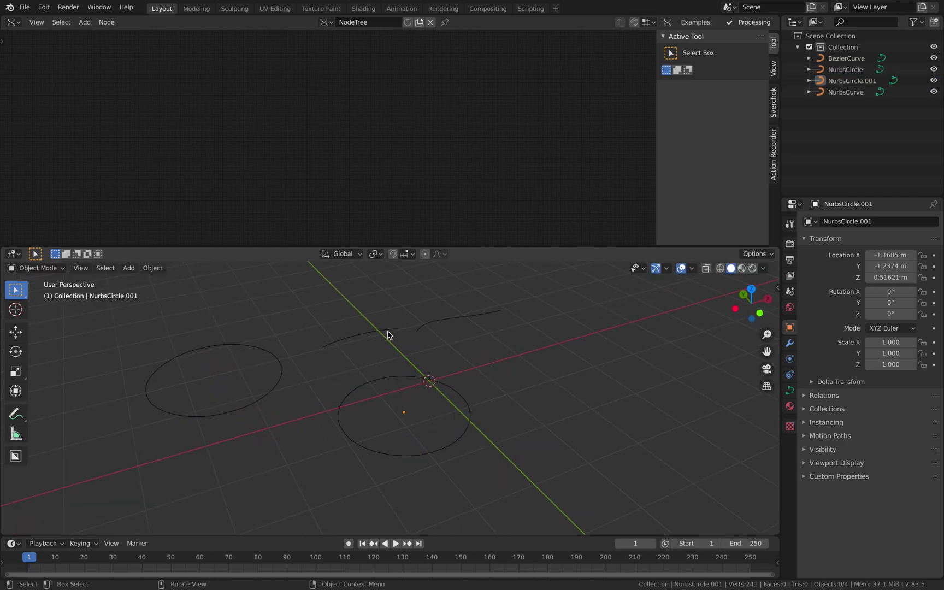
click(389, 335)
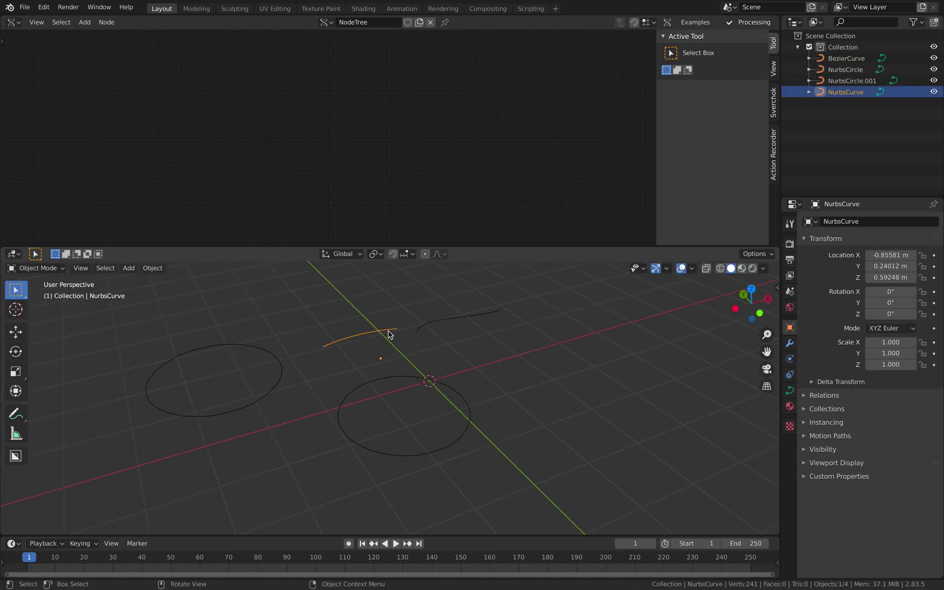
click(283, 365)
click(407, 378)
middle_drag(470, 385, 525, 385)
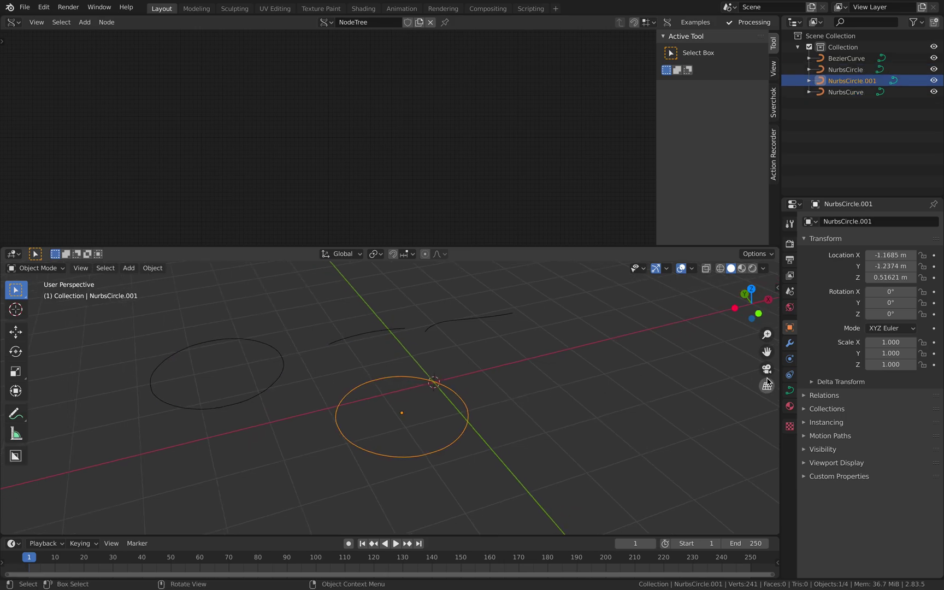
click(790, 390)
click(835, 415)
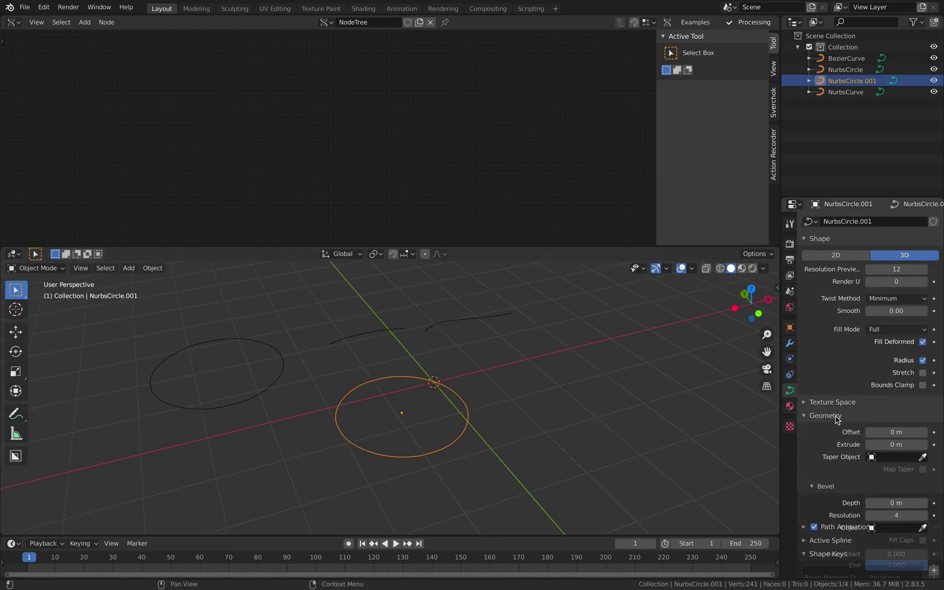
scroll(852, 415, down, 3)
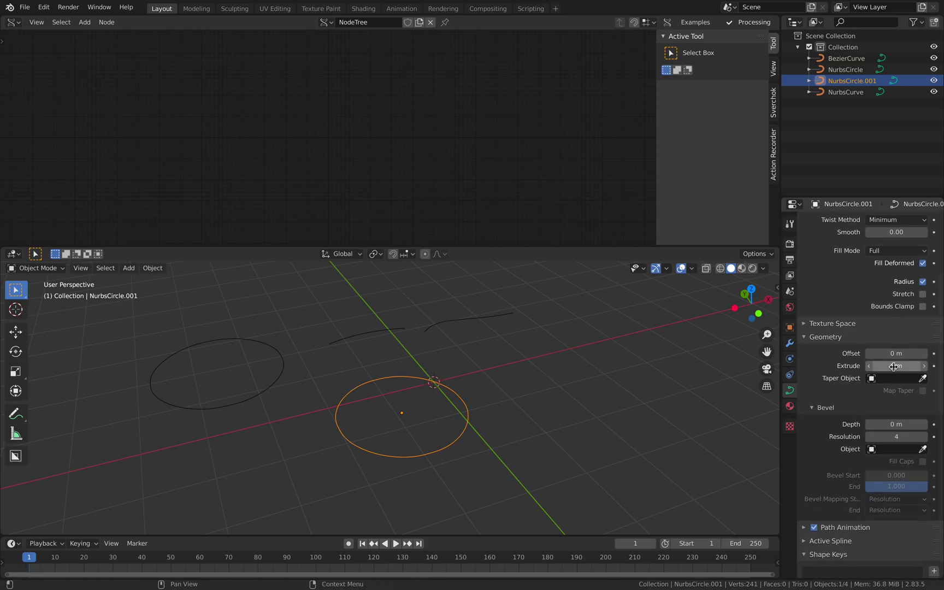
drag(894, 366, 901, 367)
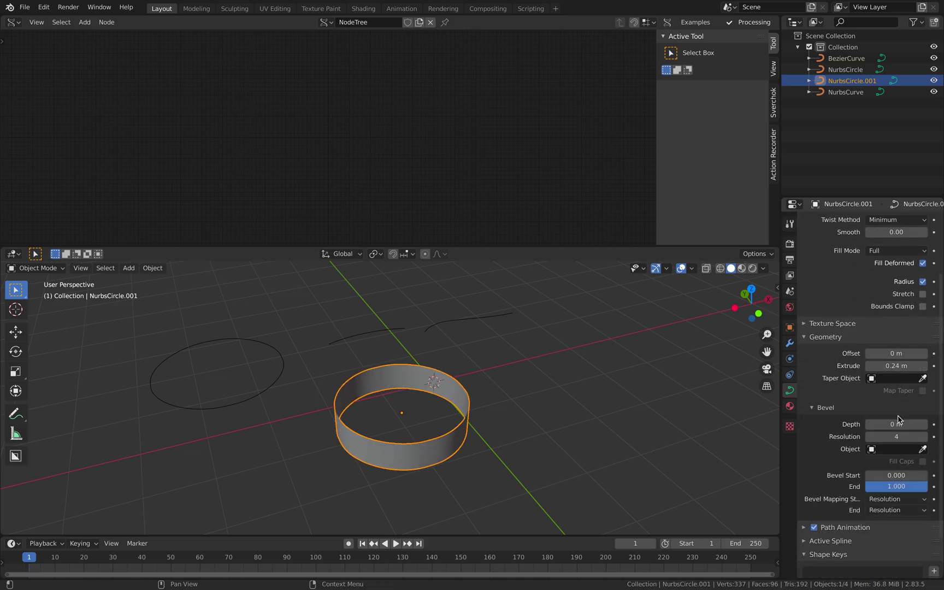
drag(897, 424, 911, 424)
middle_drag(583, 377, 562, 381)
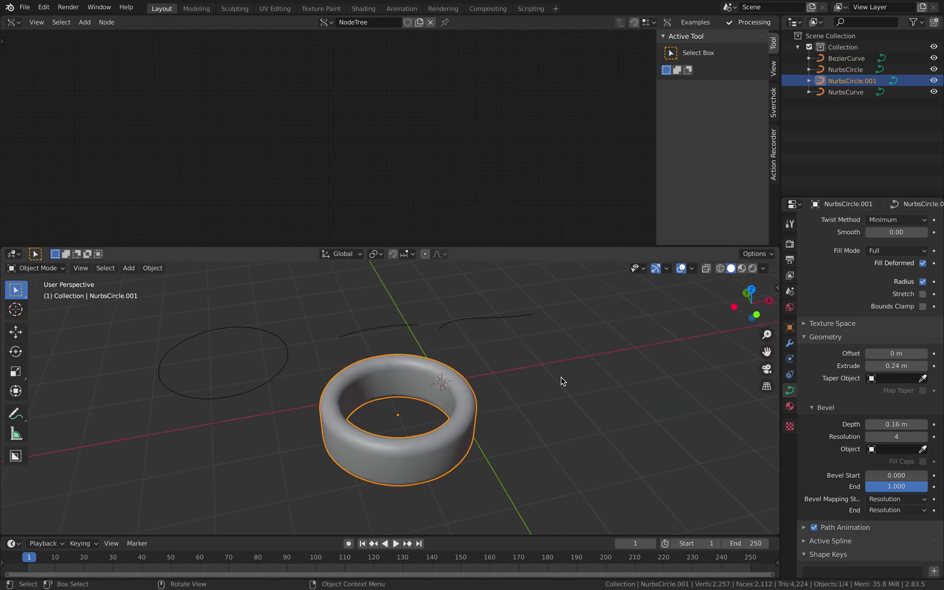
Duplicate the Bezier curve and place the copy about 3.2 m away, on the far side of the beveled ring
click(410, 326)
click(462, 327)
middle_drag(465, 330, 500, 354)
key(shift+d)
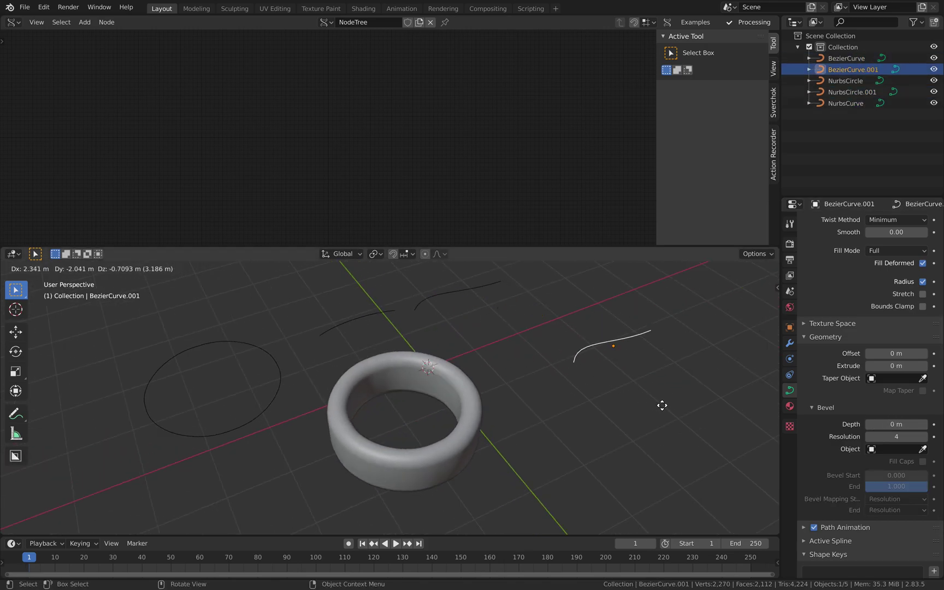
click(667, 411)
Give the duplicated Bezier curve an extrusion of 0.22 m and a bevel depth of 0.18 m
drag(892, 367, 904, 367)
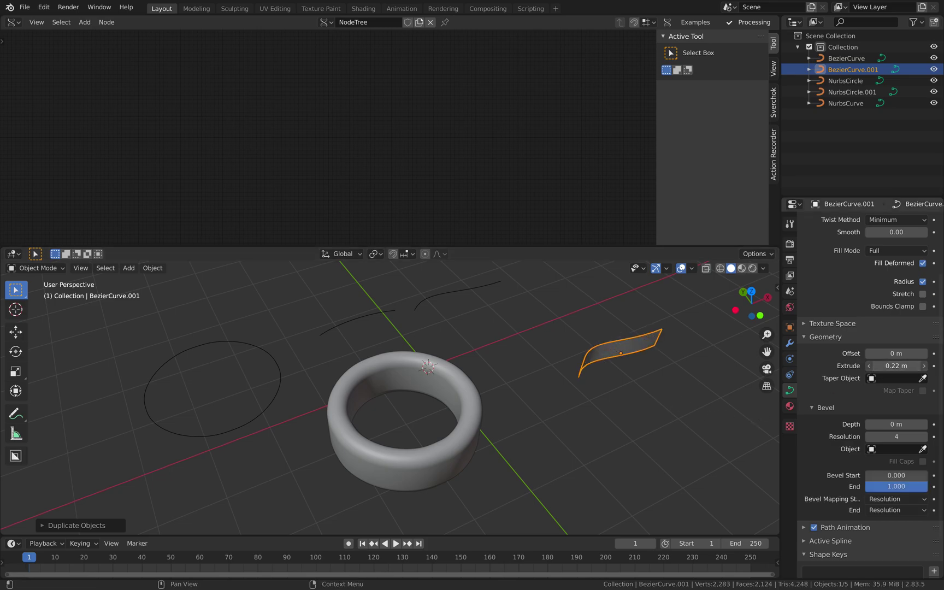
middle_drag(673, 356, 718, 384)
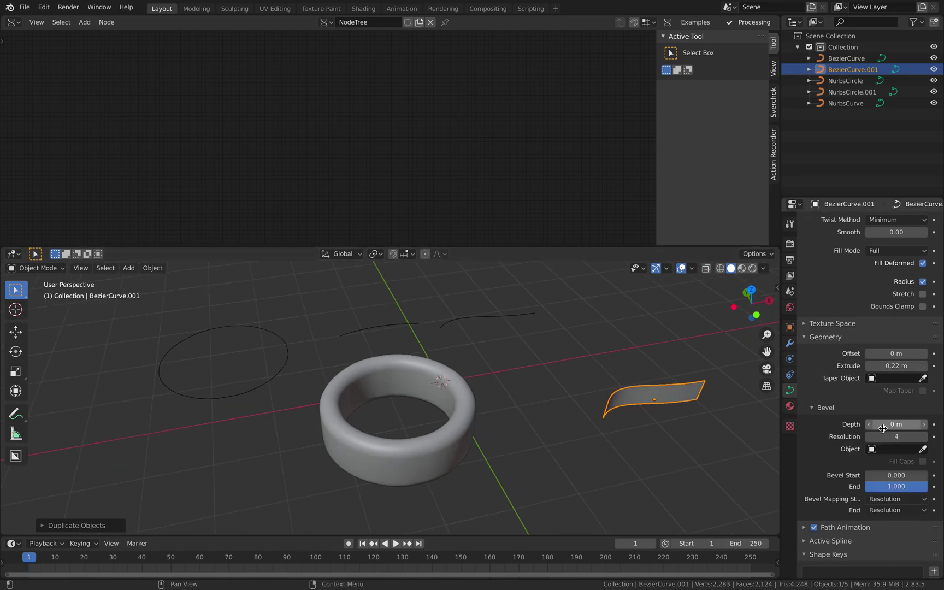
drag(893, 425, 903, 425)
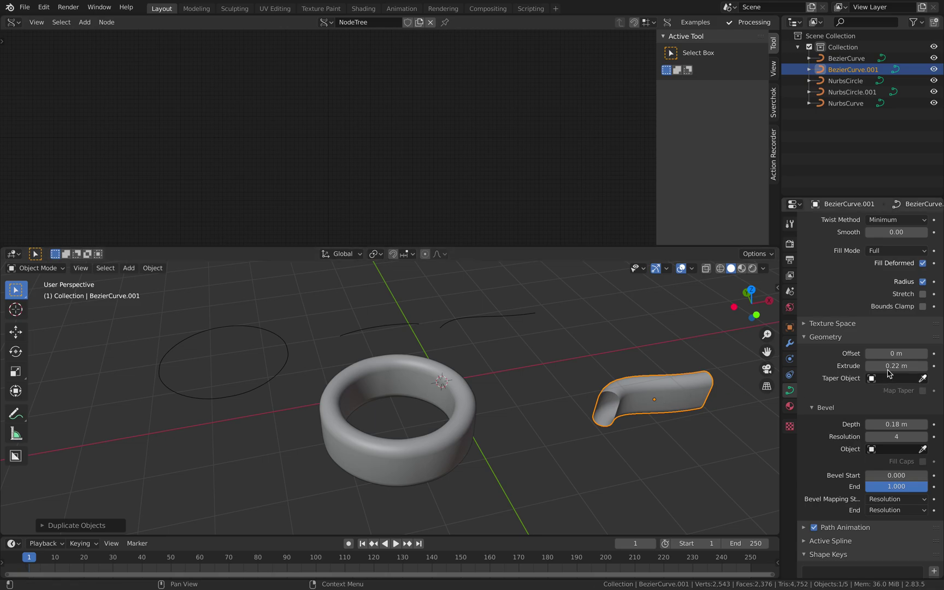
middle_drag(626, 416, 549, 424)
Use NurbsCircle as the duplicated Bezier curve's bevel object and scale that circle down to less than half its size
click(881, 448)
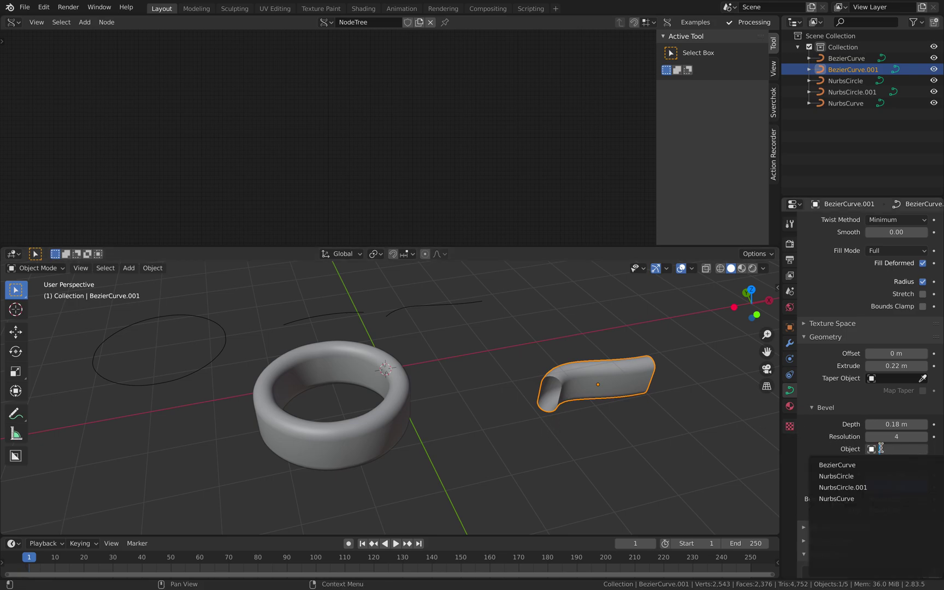
click(855, 477)
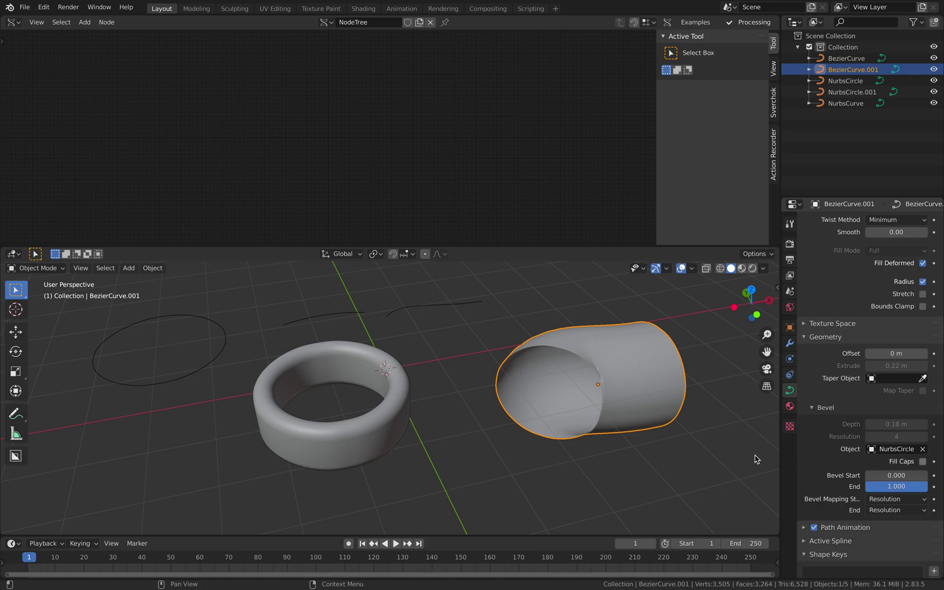
click(222, 331)
key(s)
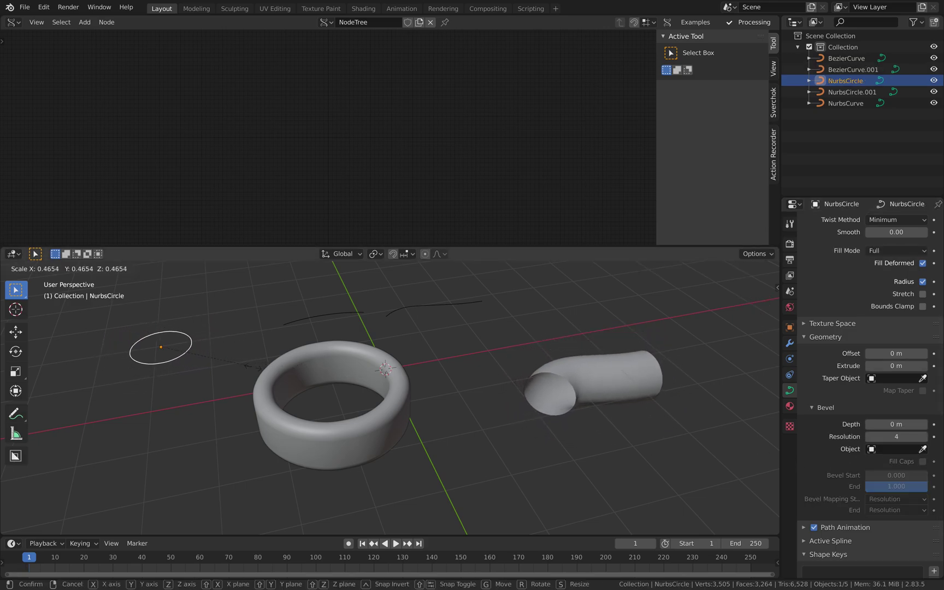
click(248, 367)
Enable Fill Caps on the duplicated Bezier curve to close the tube's ends
click(898, 449)
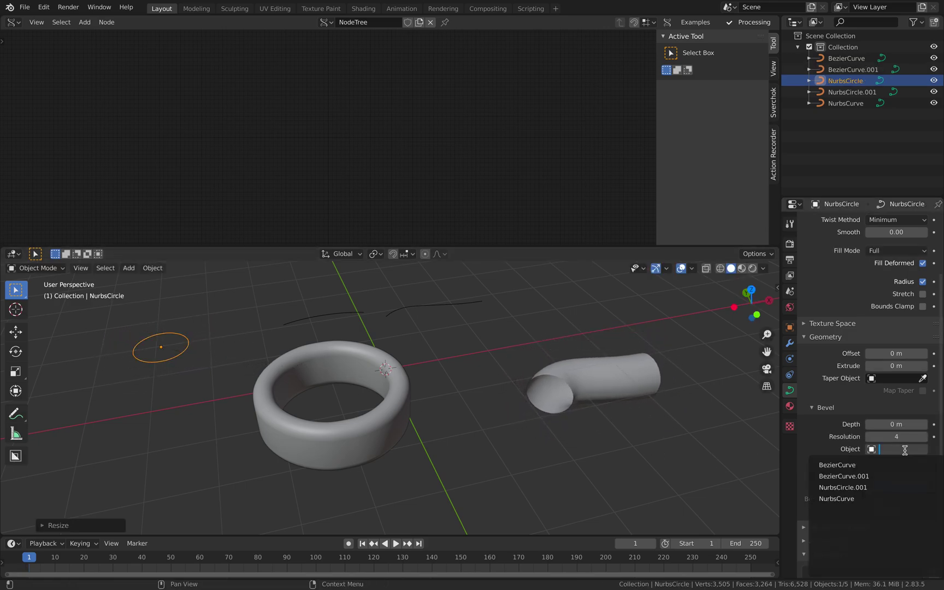
click(577, 379)
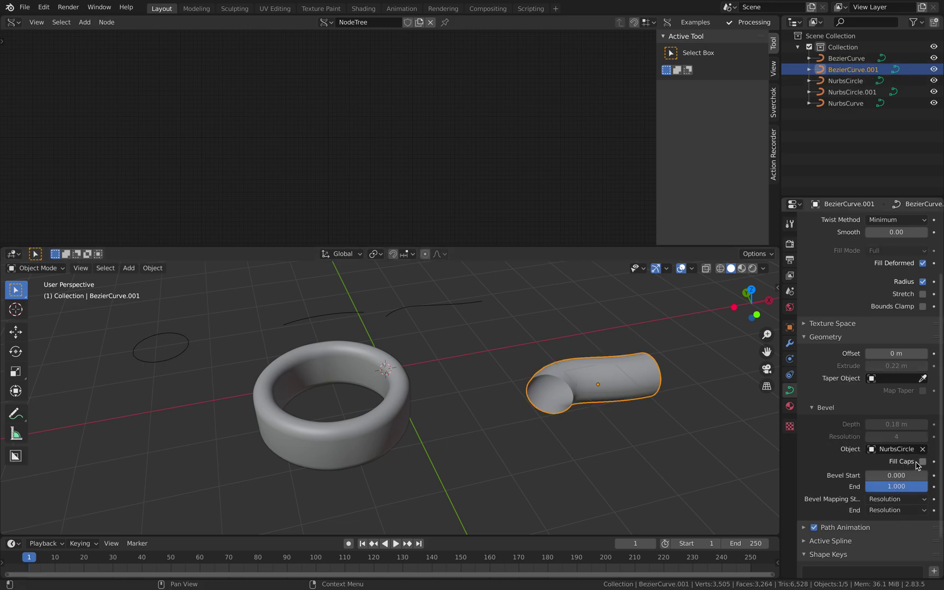
middle_drag(574, 413, 563, 398)
scroll(599, 434, up, 2)
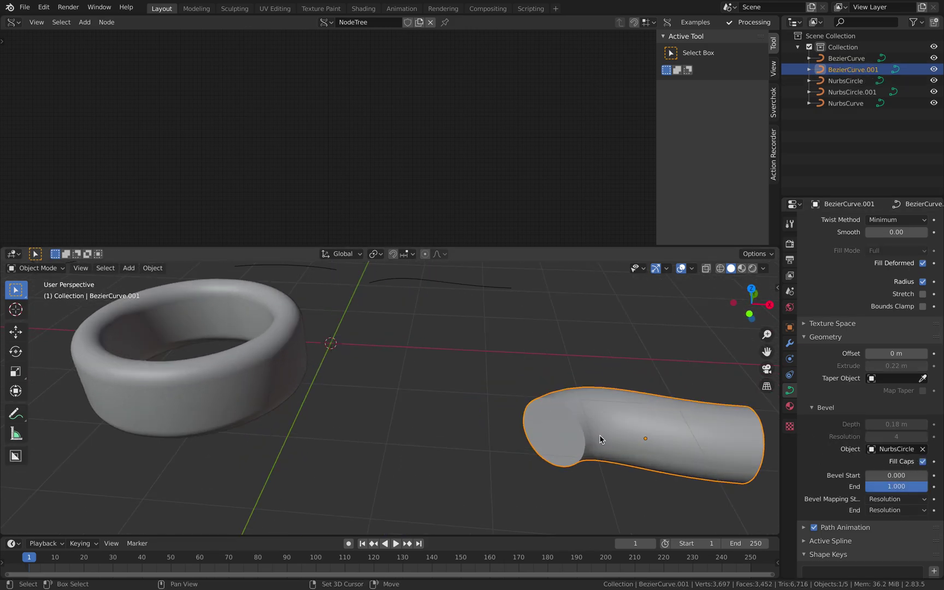
middle_drag(755, 475, 537, 388)
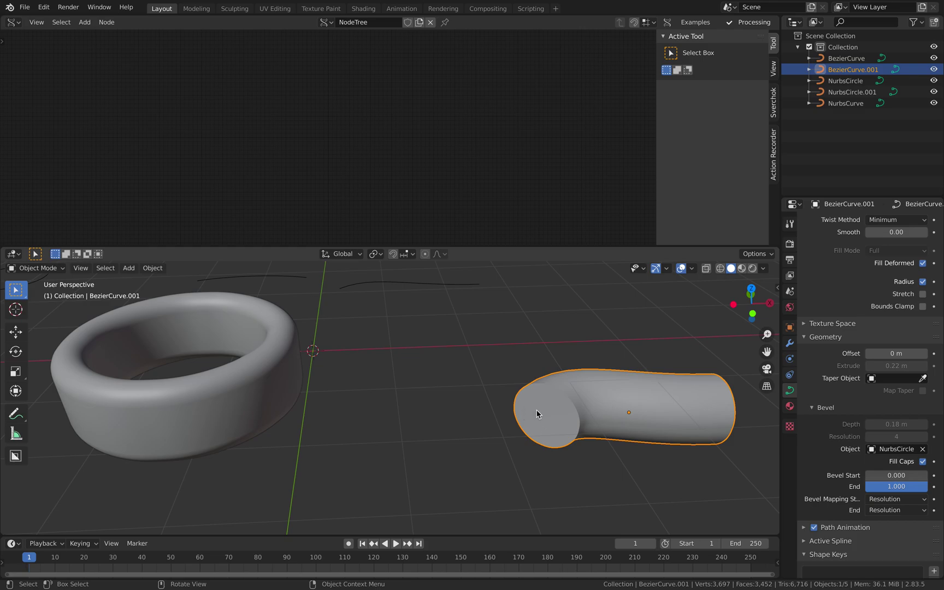
middle_drag(586, 418, 633, 385)
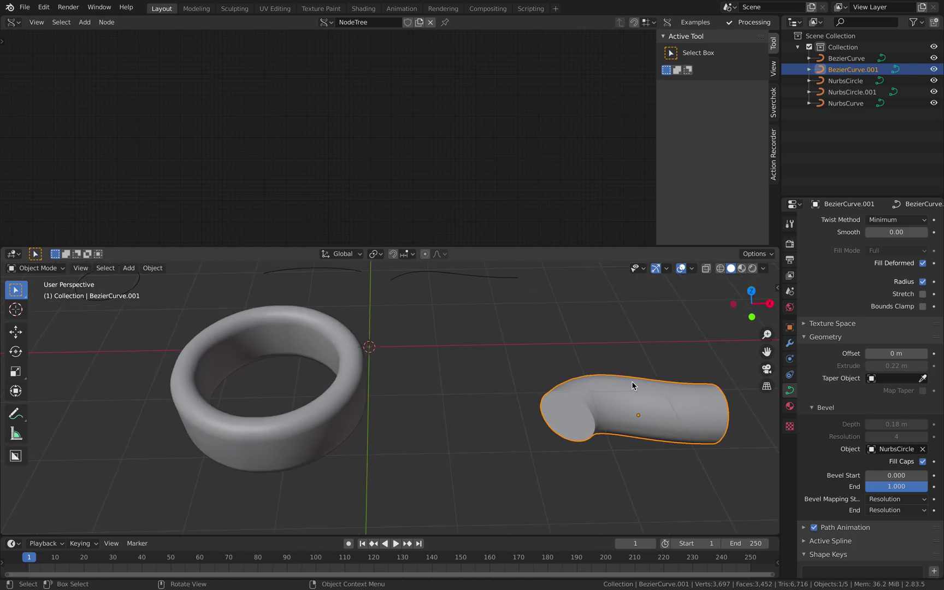
Scale NurbsCircle to about 0.43 of its size to thin the tube that uses it as bevel object
click(137, 290)
key(s)
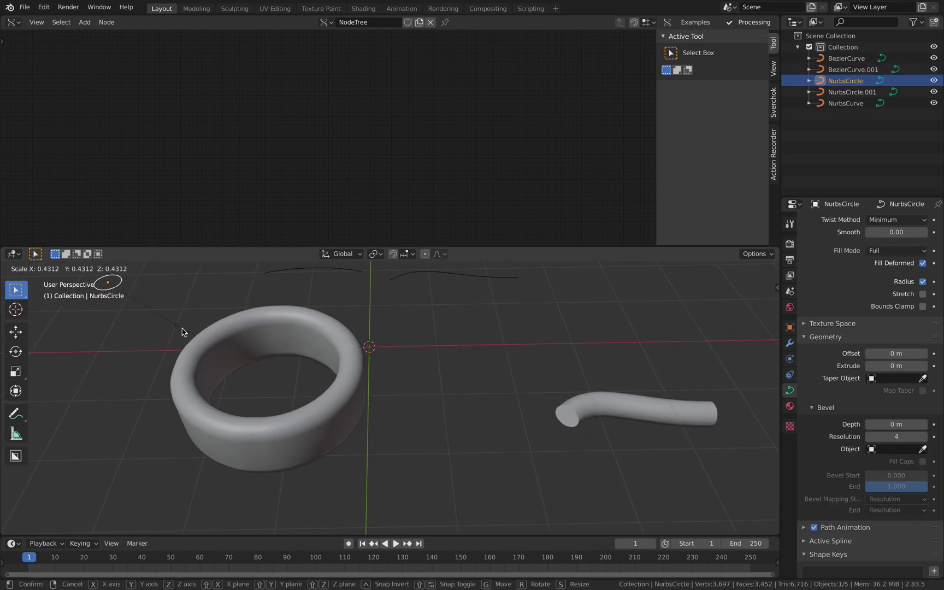
click(183, 332)
shift+middle_drag(270, 346, 350, 366)
click(384, 377)
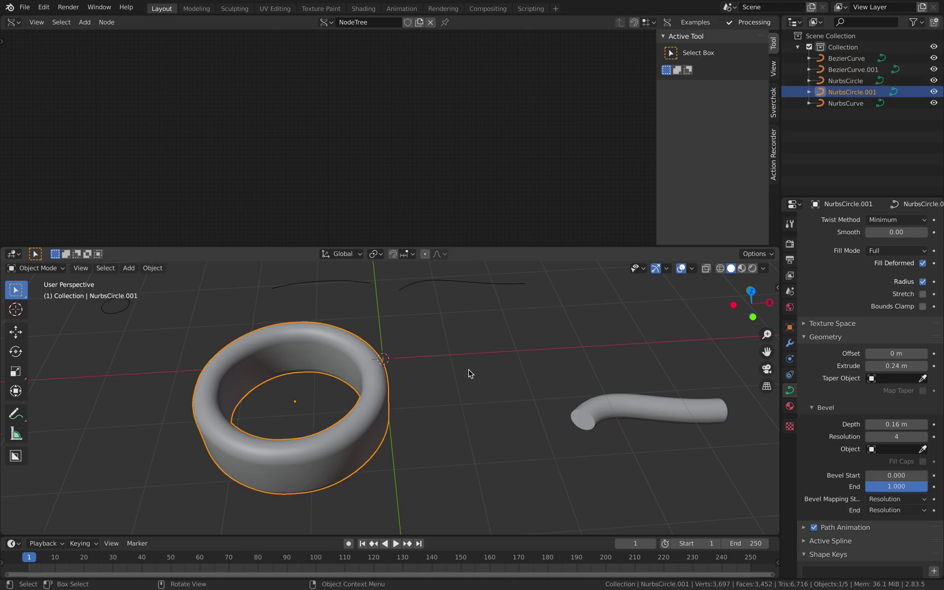
click(620, 412)
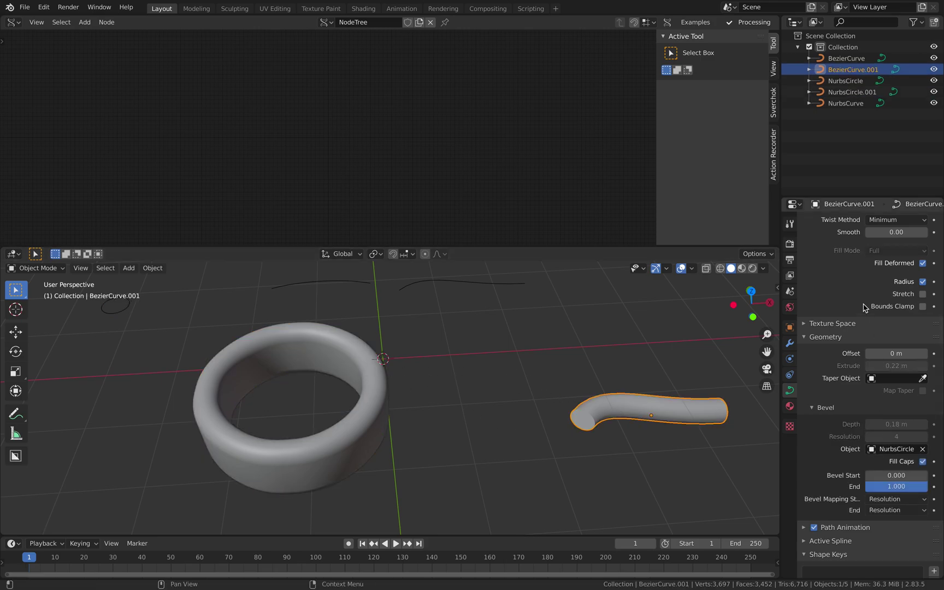
Delete the beveled ring and the capped tube from the scene
click(354, 353)
shift+click(612, 407)
key(Delete)
Shift NurbsCurve about 0.7 m in the negative X direction, towards NurbsCircle
middle_drag(612, 407, 529, 394)
click(444, 343)
key(g)
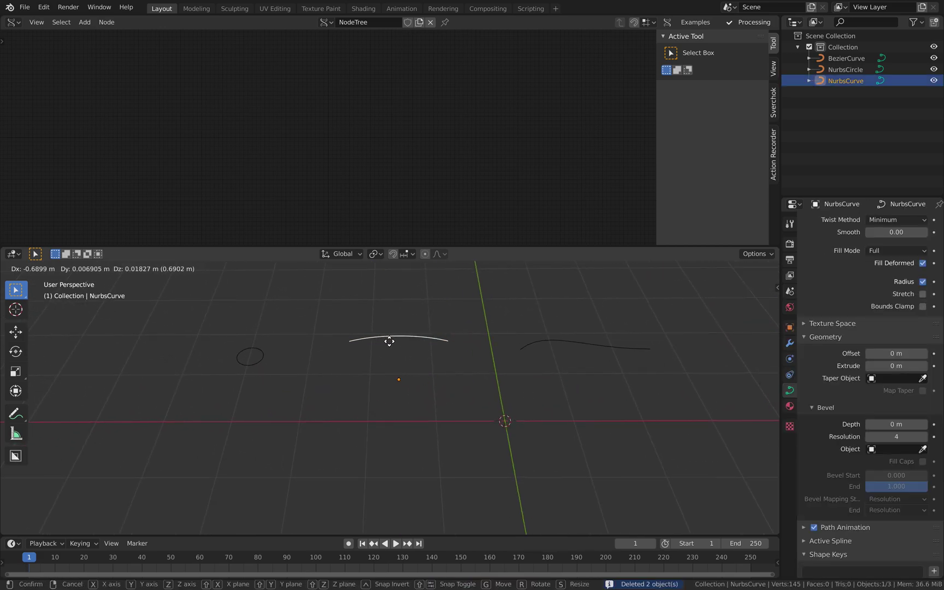
click(383, 342)
Hide the node editor's sidebar and turn on Fake User for the NodeTree
drag(657, 144, 738, 141)
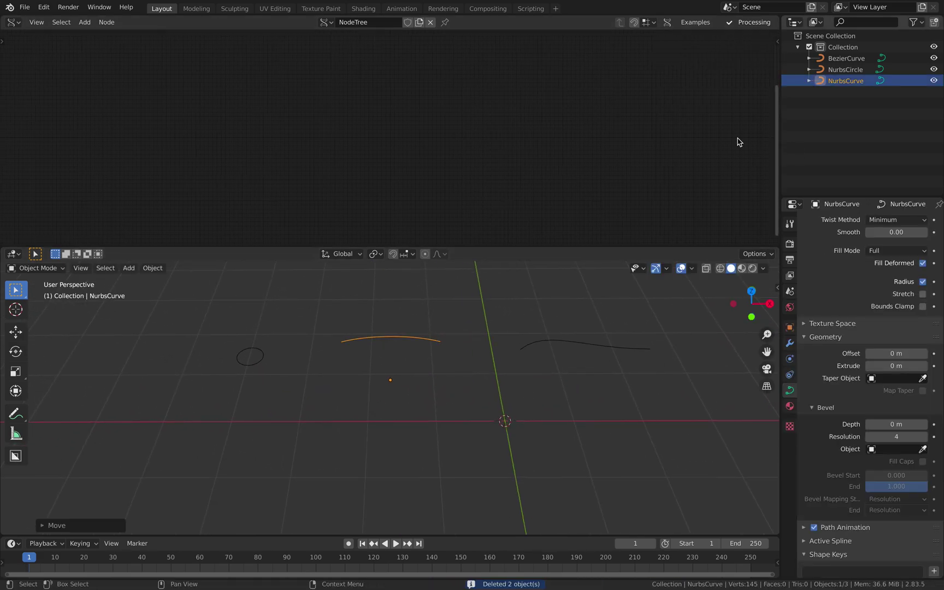
click(408, 22)
Select all remaining curves and delete them to empty the scene
middle_drag(463, 349, 335, 394)
click(386, 337)
key(a)
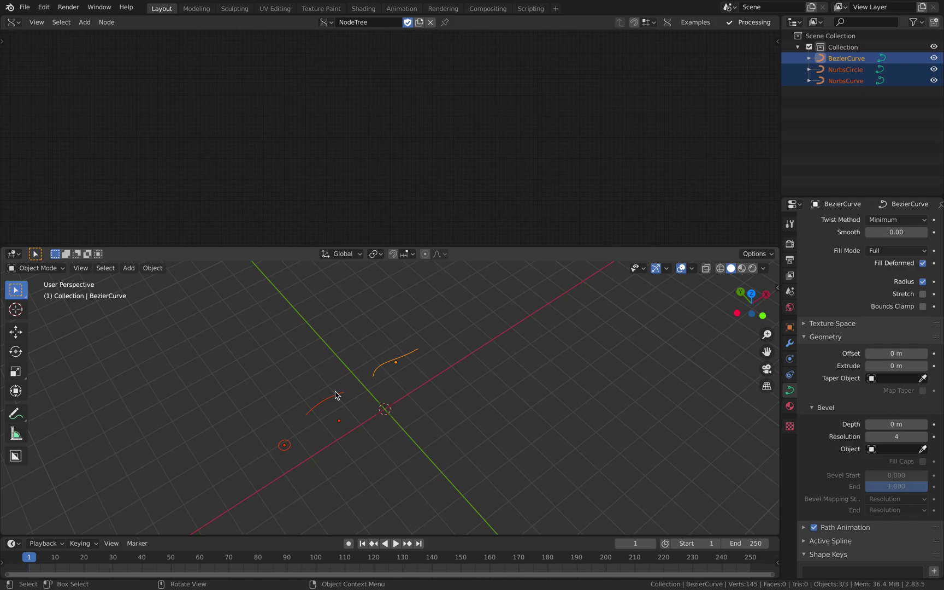
key(x)
click(336, 394)
Add a new Bezier curve at the world origin
key(shift+a)
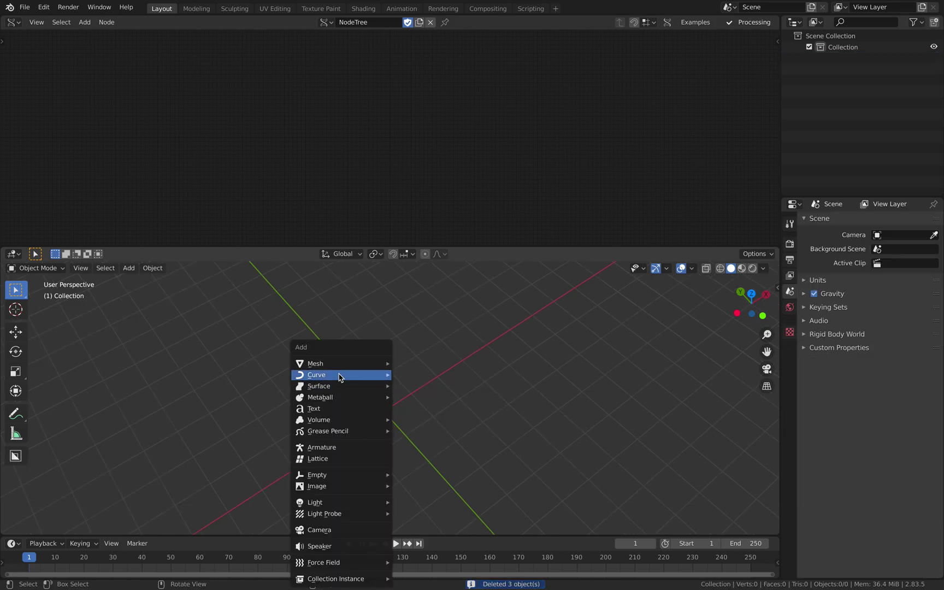
mouse_move(340, 377)
click(424, 376)
middle_drag(400, 411, 438, 422)
Duplicate the Bezier curve twice, placing both copies away from the original
key(shift+d)
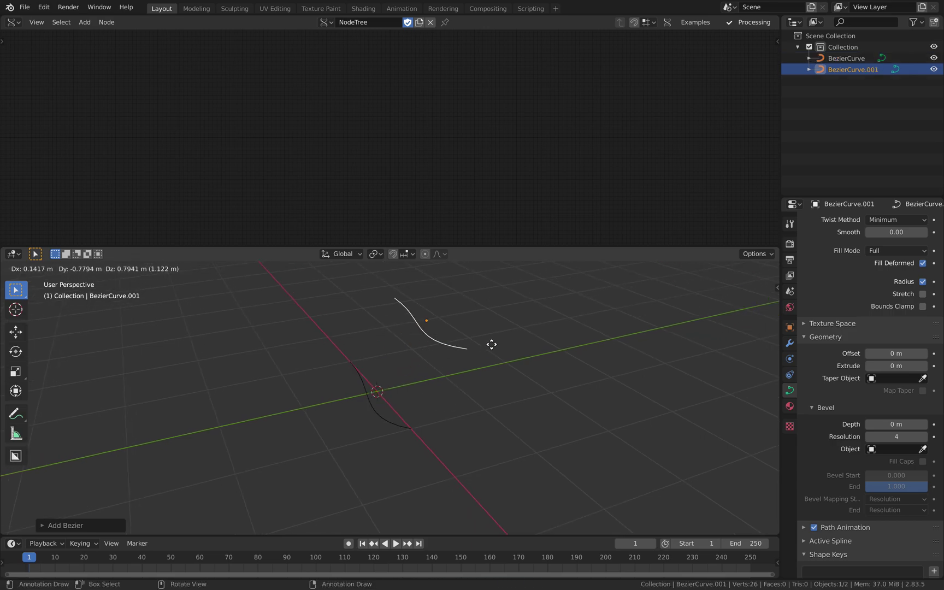
click(438, 354)
key(shift+d)
click(529, 381)
middle_drag(529, 381, 464, 342)
click(414, 329)
key(Tab)
key(Tab)
Delete the two duplicated Bezier curves, keeping only the original
click(471, 340)
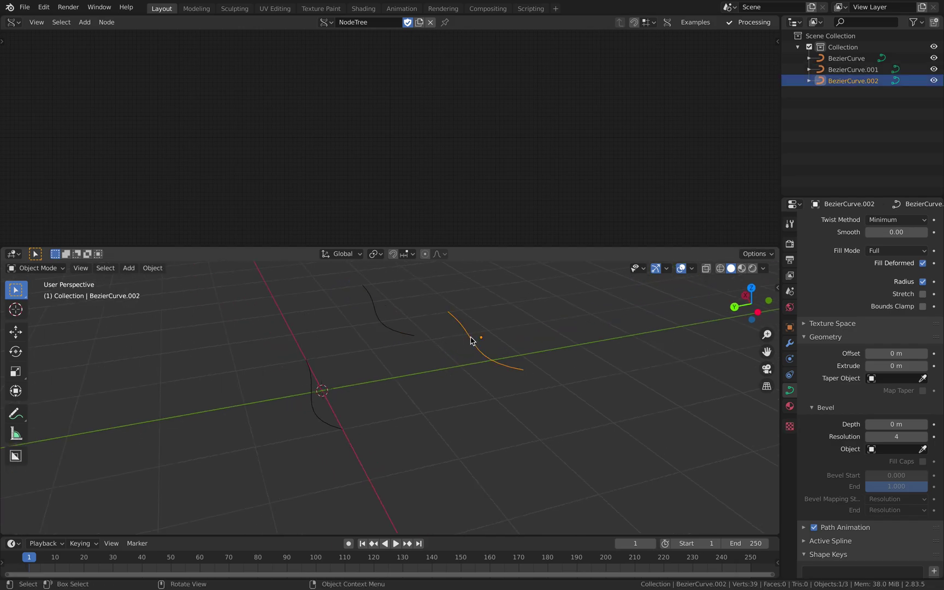
shift+click(388, 330)
key(Delete)
In Edit Mode, move the inner handle of the curve's first control point to bend the curve into a single arc
shift+middle_drag(358, 371, 432, 395)
click(381, 373)
key(Tab)
middle_drag(335, 407, 344, 451)
click(319, 391)
key(g)
click(262, 476)
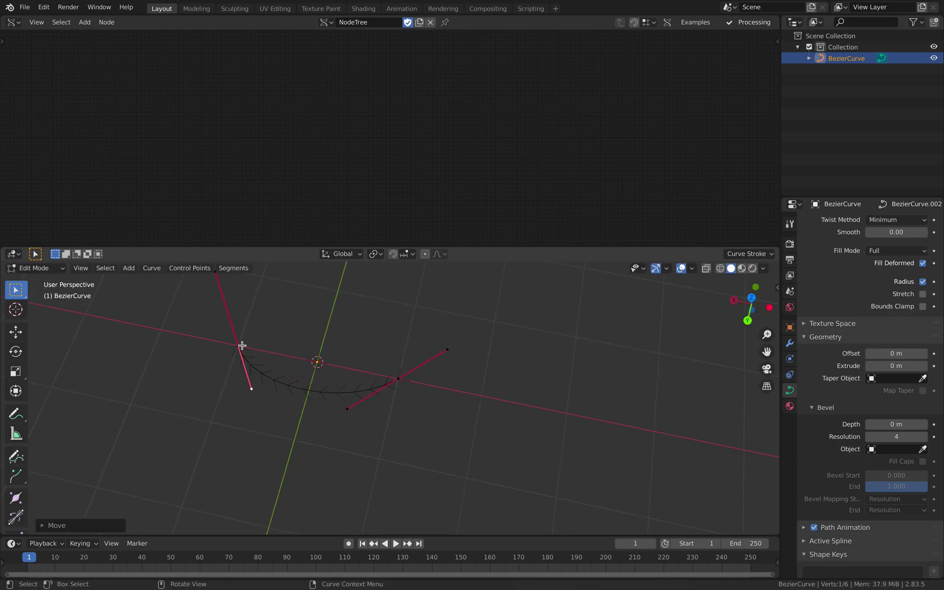
shift+middle_drag(242, 346, 394, 407)
key(shift+d)
click(323, 386)
key(x)
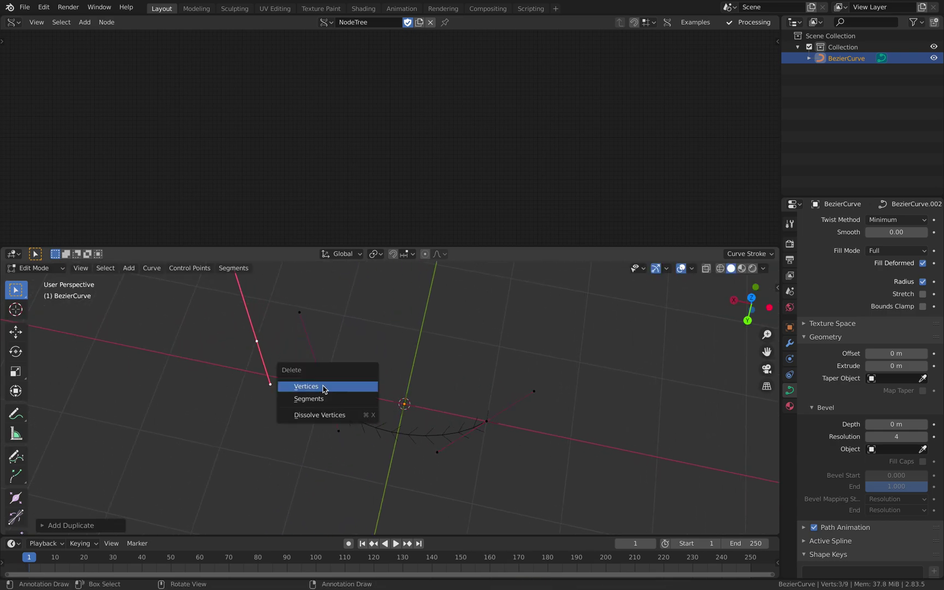
key(Escape)
Extrude a new control point from the curve's first end, rotate its handles and move it about 1.16 m to form an S-shape
middle_drag(323, 388, 373, 401)
key(g)
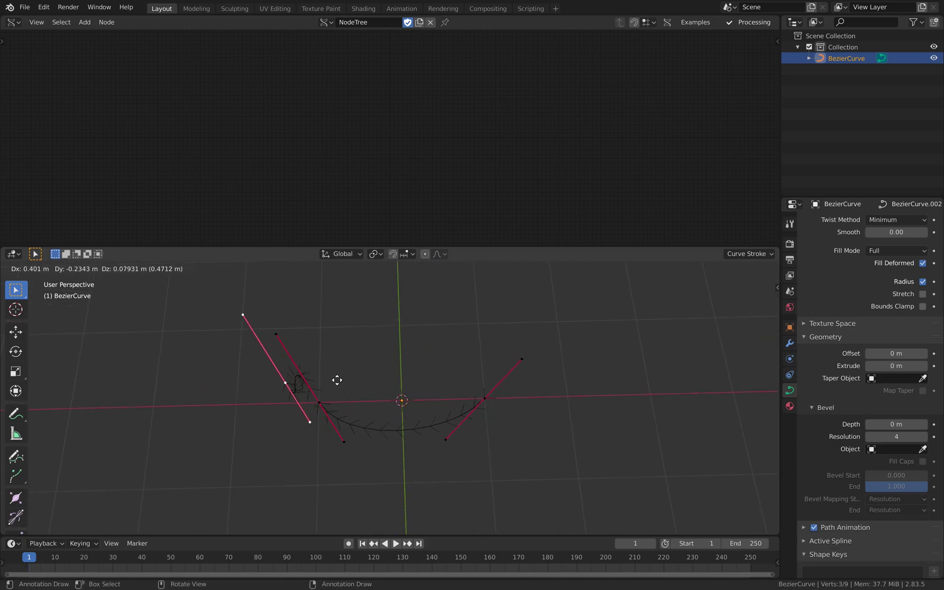
click(280, 363)
key(r)
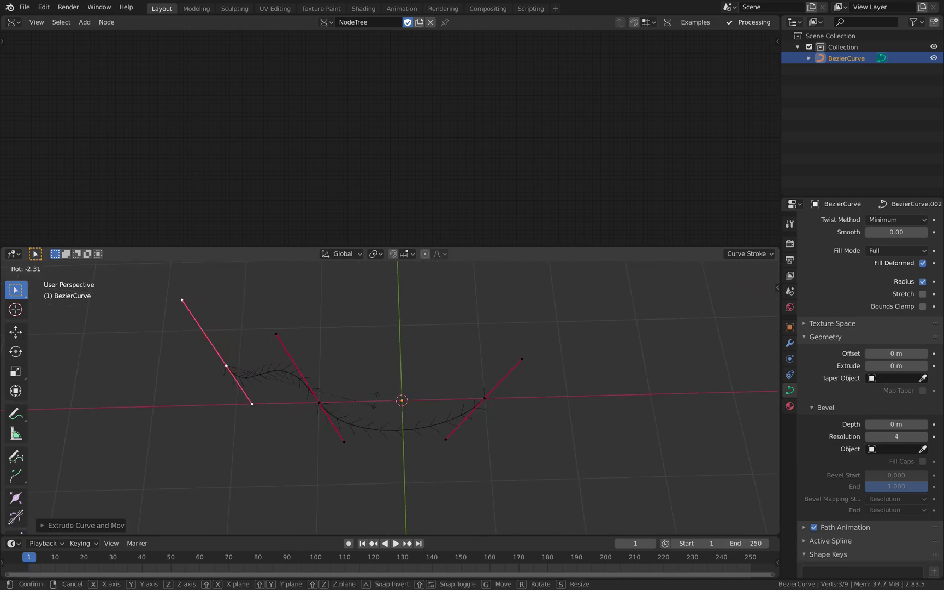
click(307, 269)
key(g)
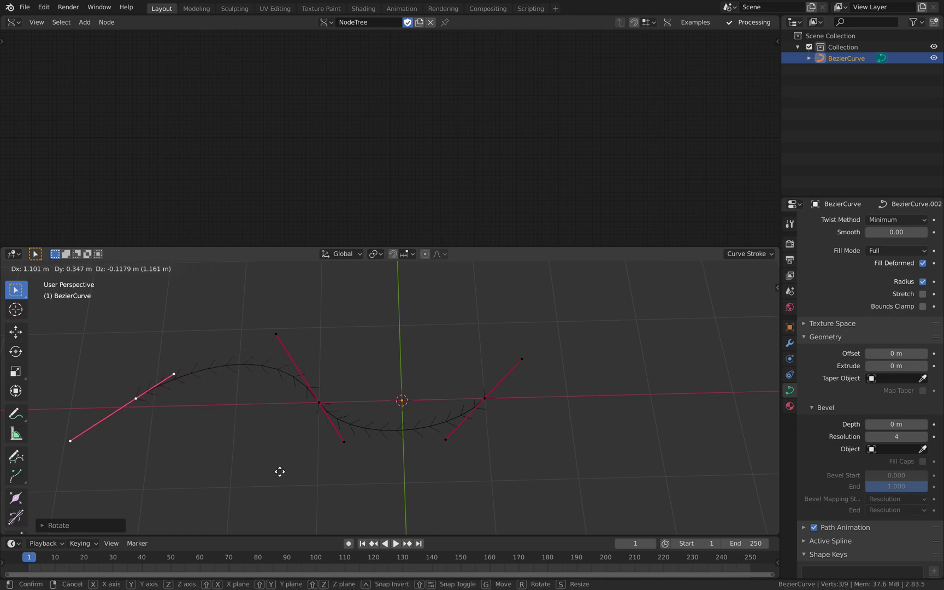
click(280, 469)
Extrude another control point from the curve's opposite end, rotate its handles about 81 degrees and leave Edit Mode
middle_drag(280, 470, 384, 401)
click(375, 393)
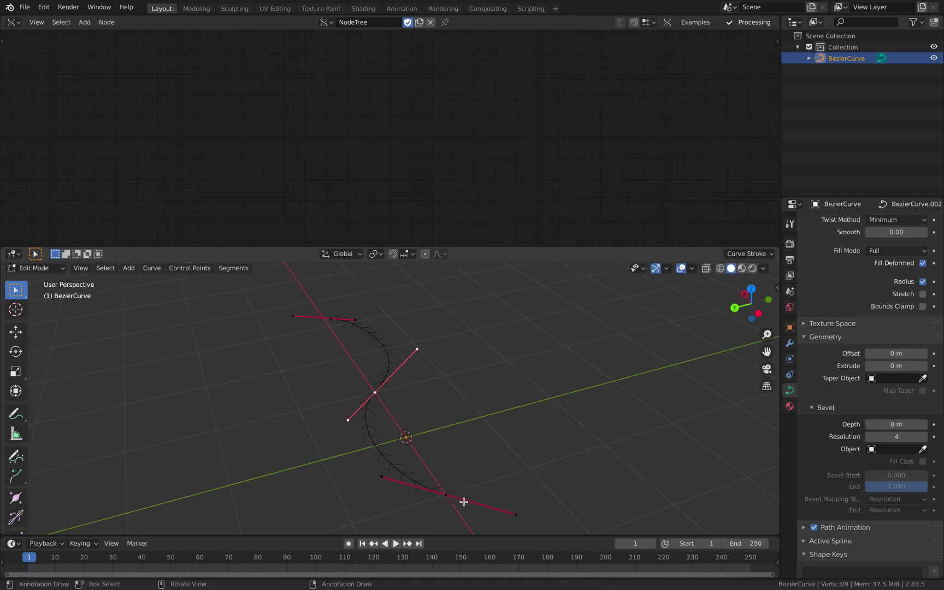
middle_drag(447, 500, 485, 383)
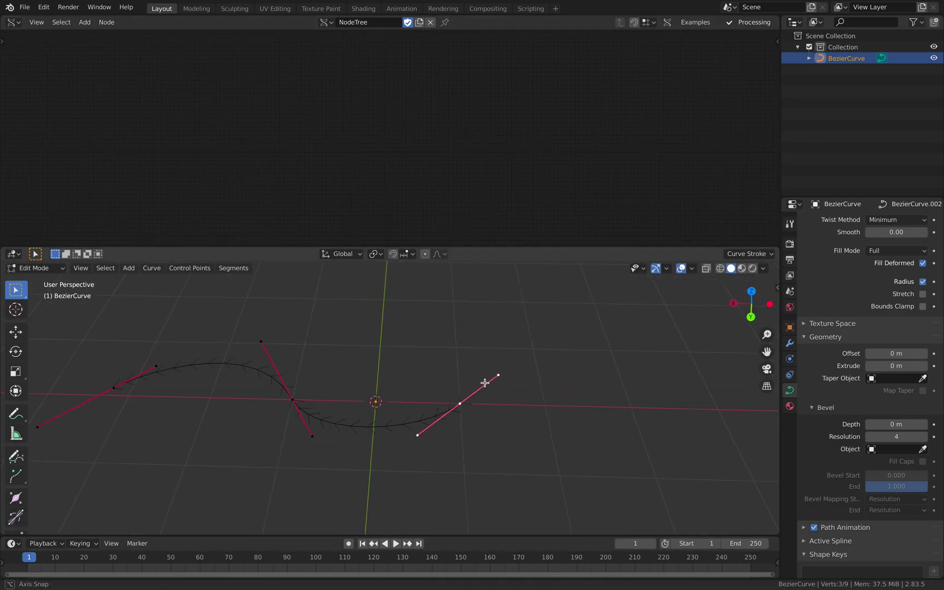
key(e)
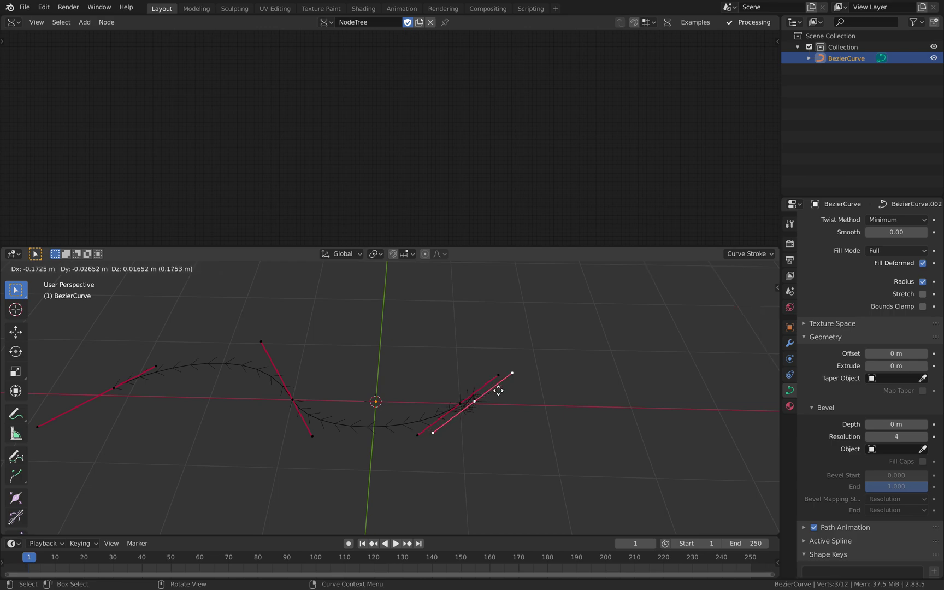
click(668, 391)
key(r)
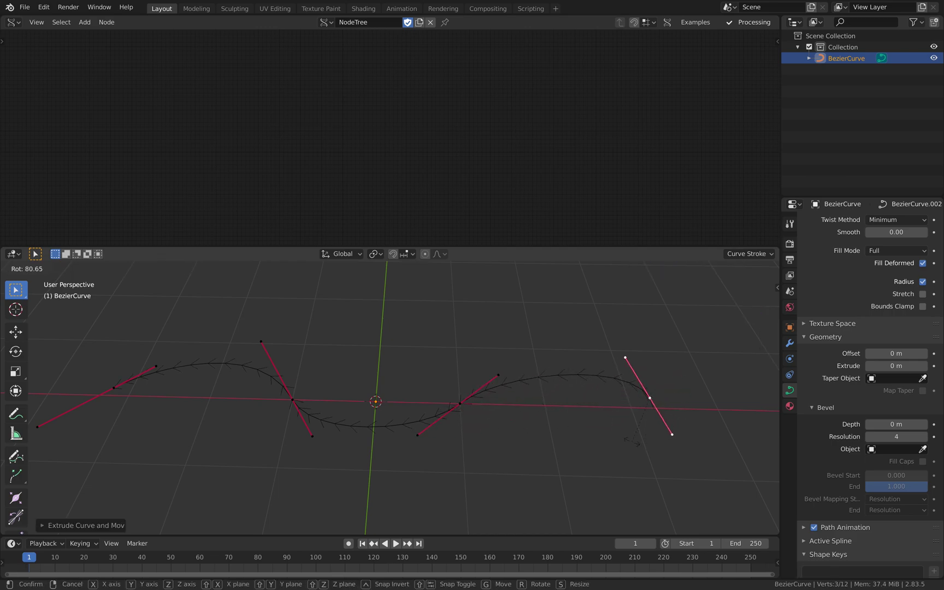
click(633, 441)
middle_drag(632, 441, 331, 366)
key(Tab)
Duplicate the wavy Bezier curve twice along the Y axis to get three curves side by side
scroll(432, 361, down, 3)
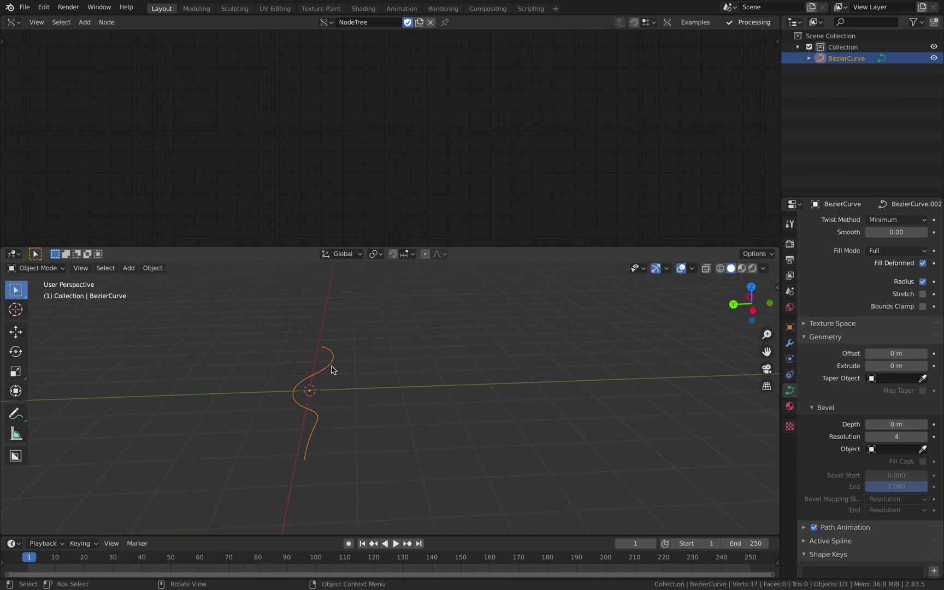
key(shift+d)
key(y)
click(459, 372)
mouse_move(460, 372)
middle_down()
mouse_move(479, 394)
mouse_move(493, 373)
mouse_move(465, 371)
middle_up()
key(shift+d)
key(y)
click(600, 388)
Raise the middle Bezier curve along the Z axis
click(438, 368)
key(g)
key(z)
click(464, 349)
In Edit Mode, rotate the handles of the middle curve's two inner control points to flatten its waves
middle_drag(560, 366, 428, 447)
key(Tab)
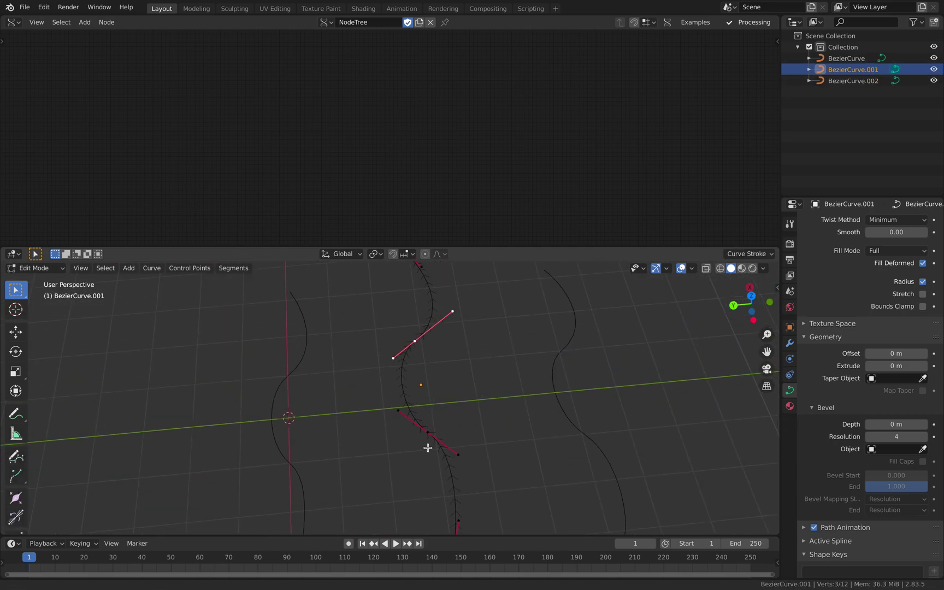
key(r)
click(419, 318)
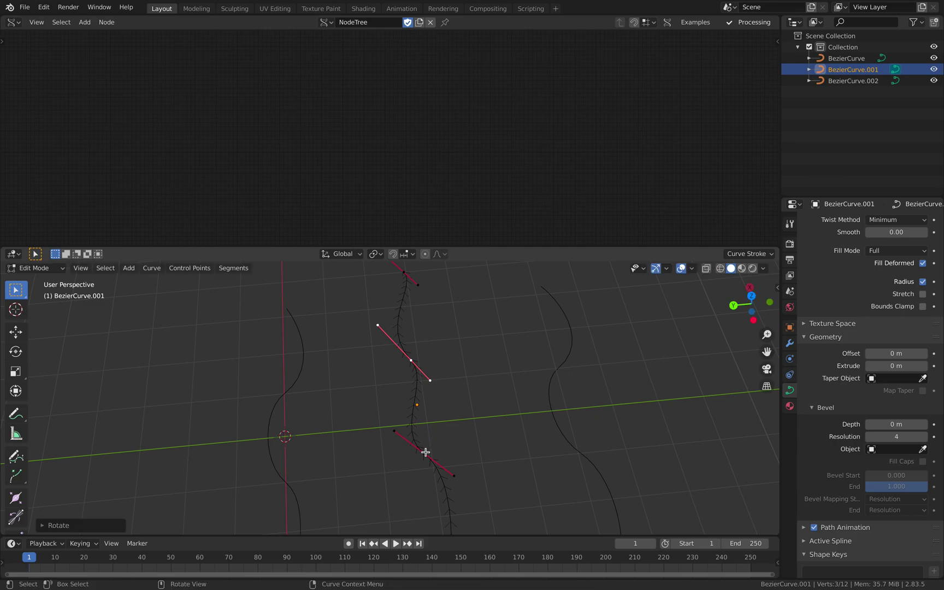
click(423, 453)
key(r)
click(467, 512)
Move the middle curve's nearer inner control point about 0.7 m, slightly reposition the farther one, and leave Edit Mode
shift+middle_drag(469, 478, 483, 451)
key(g)
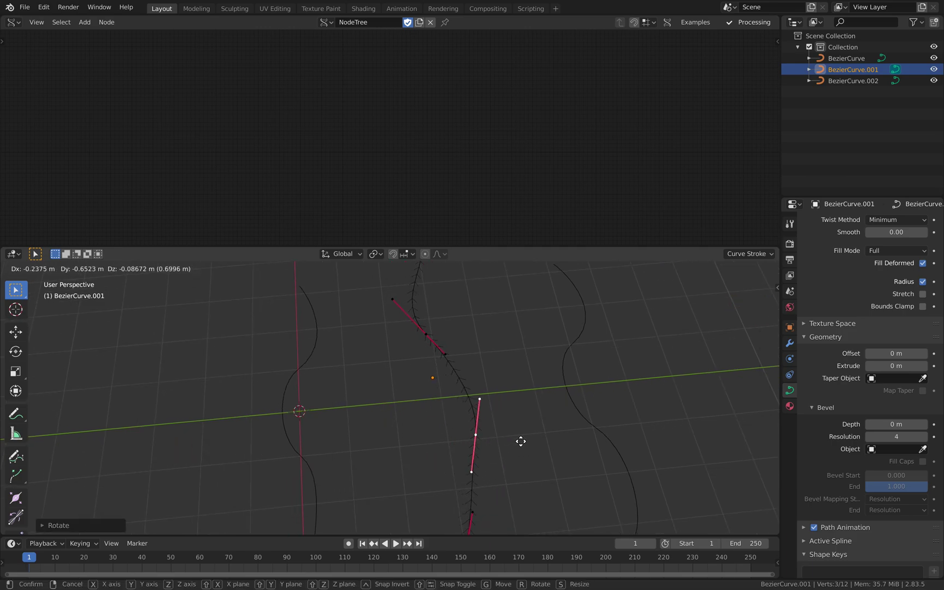
click(521, 441)
click(425, 332)
key(g)
click(427, 332)
key(Tab)
In Edit Mode, move the third curve's two inner control points outward and rotate the handles of the farther one
middle_drag(474, 415, 539, 381)
click(527, 372)
key(Tab)
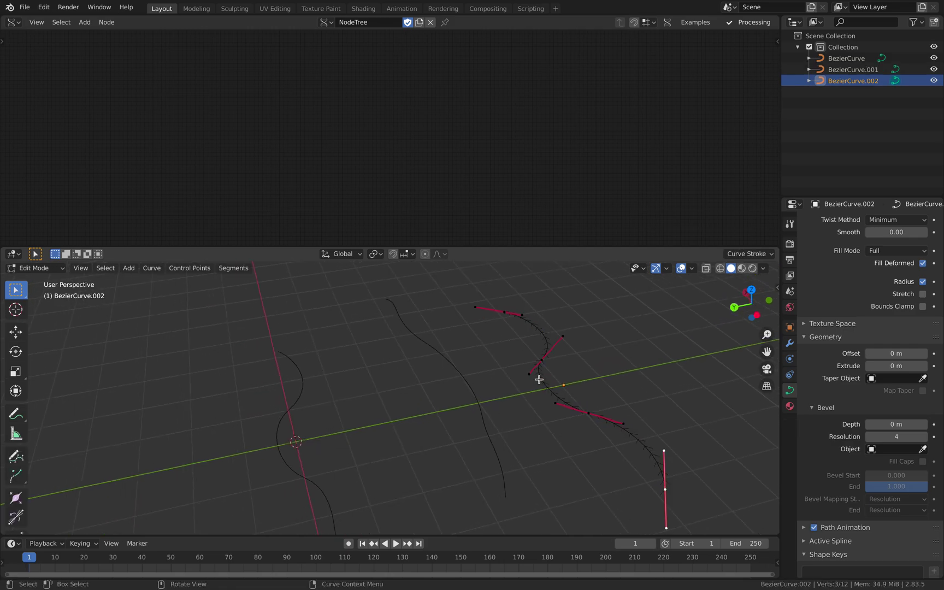
drag(589, 414, 629, 390)
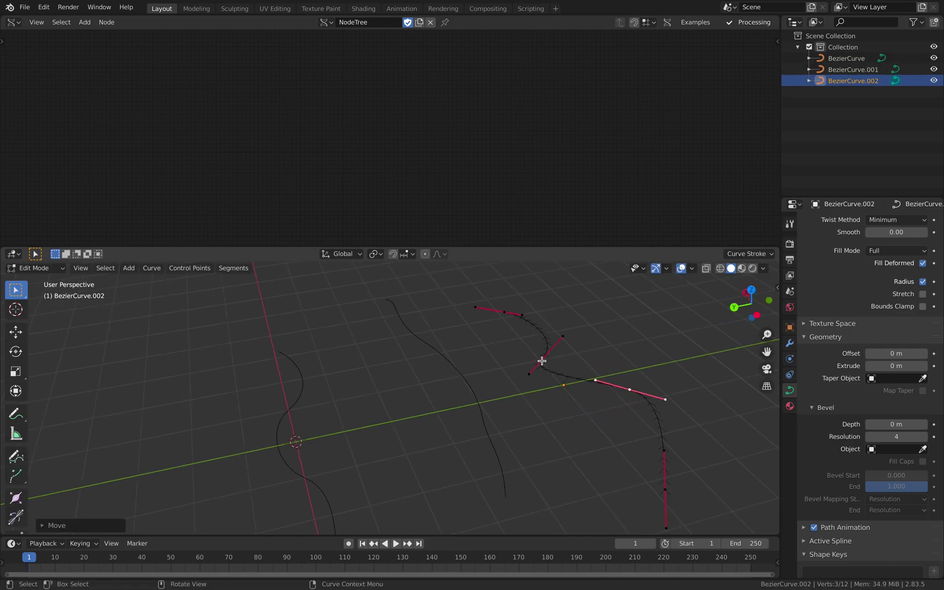
key(r)
click(587, 298)
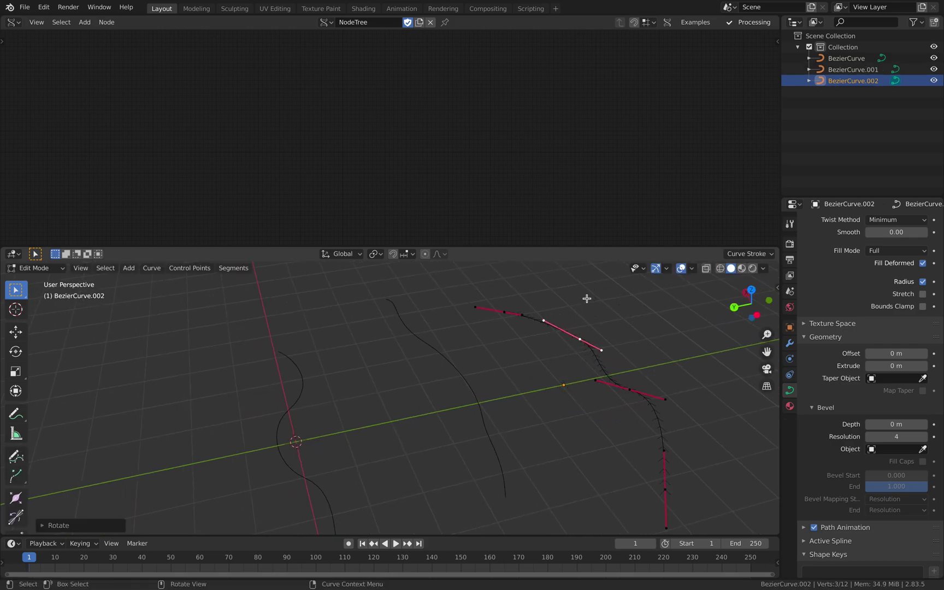
Rotate and move the third curve's nearer inner control point to smooth its bend, and leave Edit Mode
click(627, 390)
key(r)
click(654, 442)
key(g)
click(663, 428)
key(Tab)
middle_drag(645, 432, 591, 408)
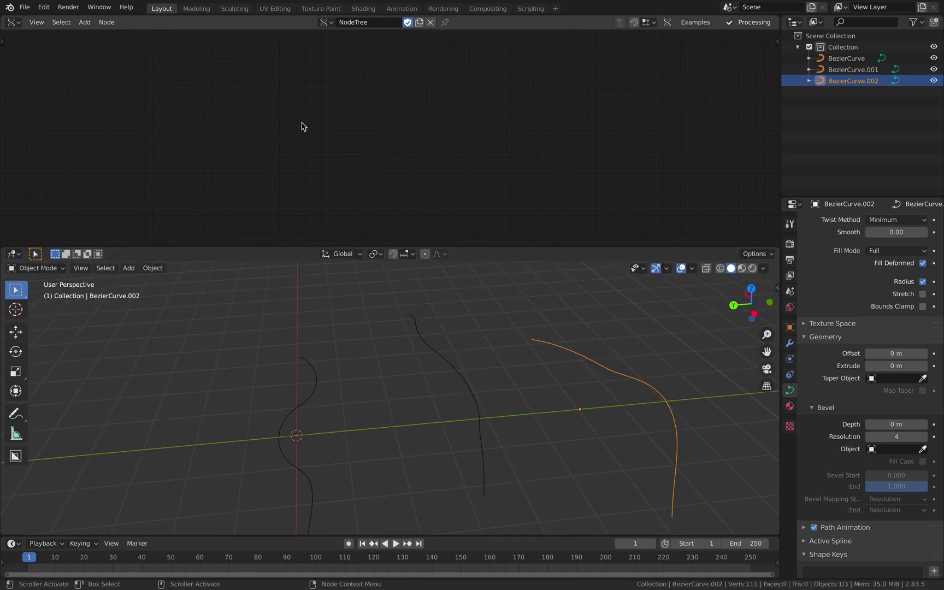
middle_drag(317, 391, 325, 390)
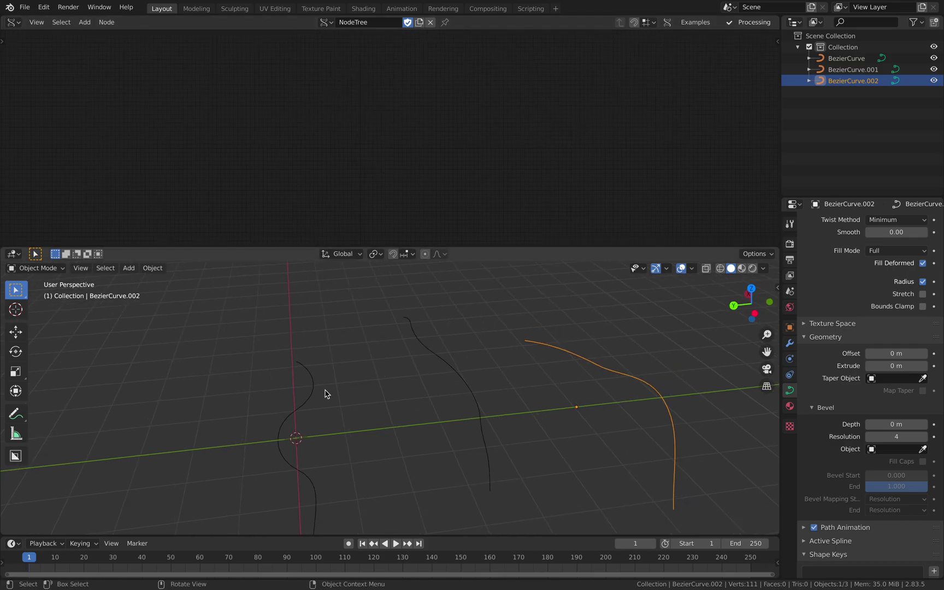
click(311, 387)
click(426, 349)
click(554, 349)
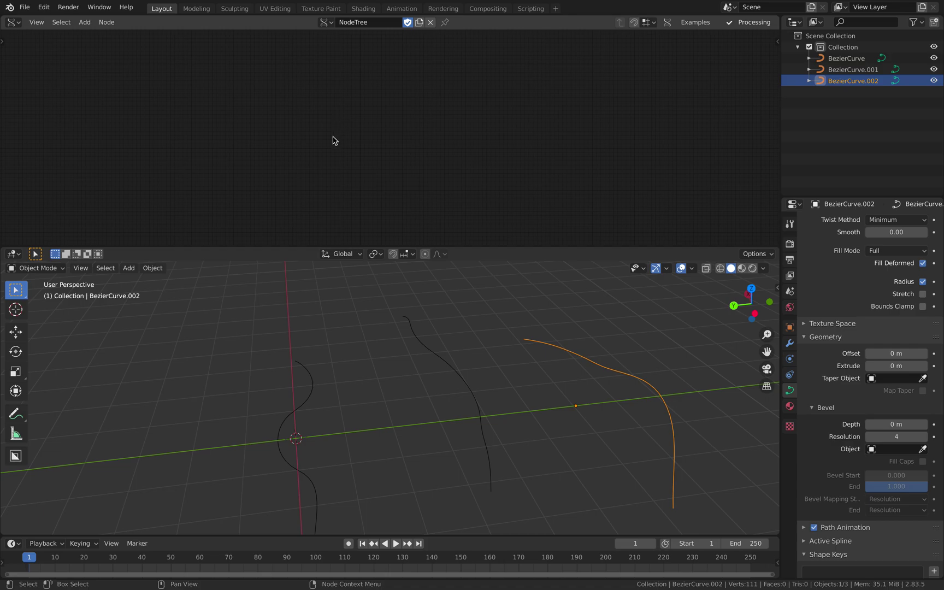
Save the file to the Desktop as sv_nurbs_001.blend
click(25, 7)
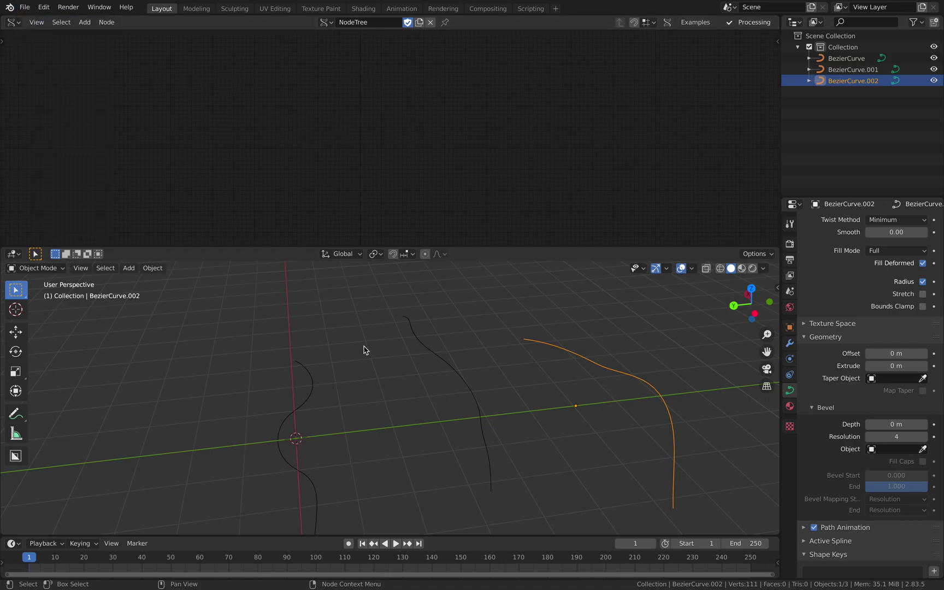
key(ctrl+s)
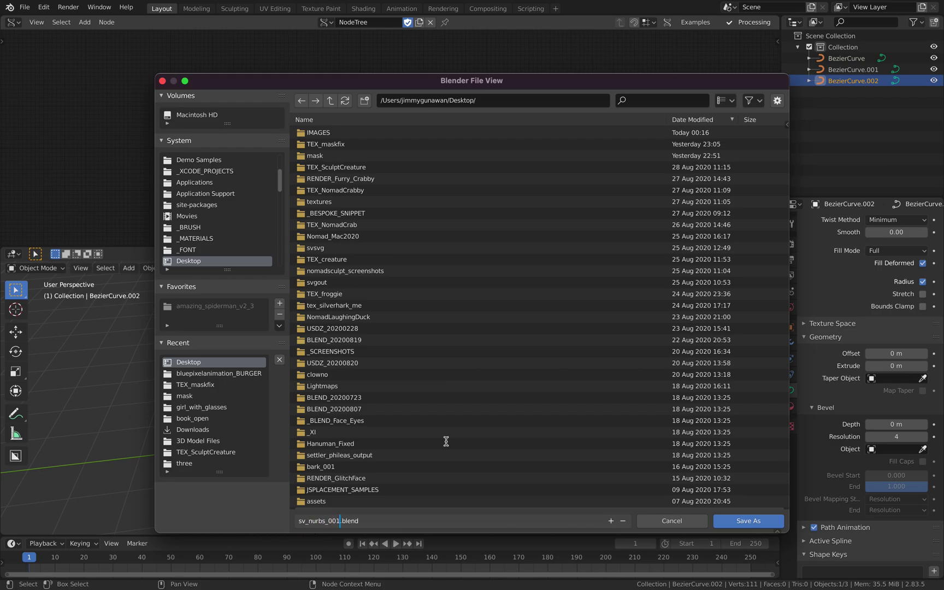
click(743, 522)
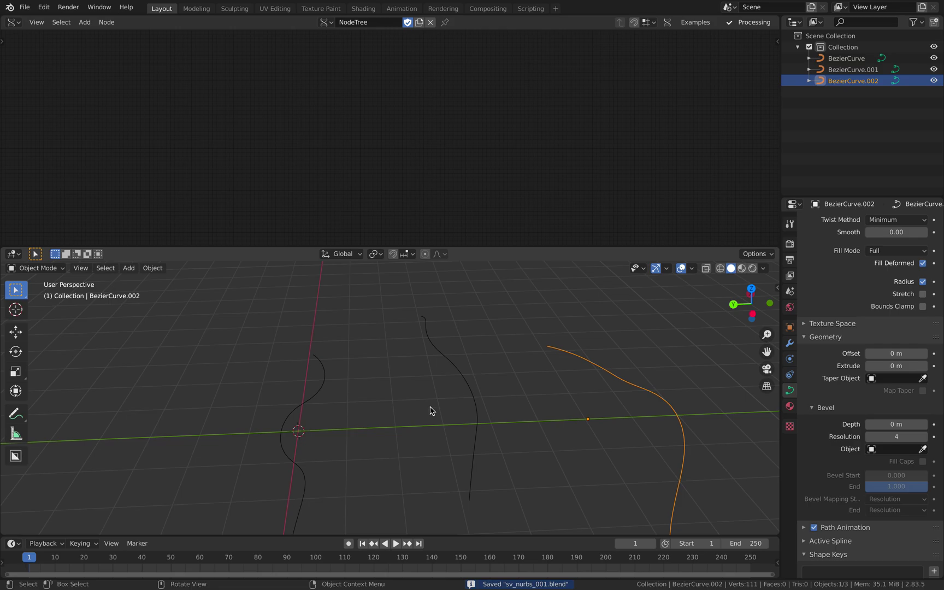
Find the Bezier In node by searching for "bezier in" and place it in the empty Sverchok node tree
middle_drag(431, 410, 420, 416)
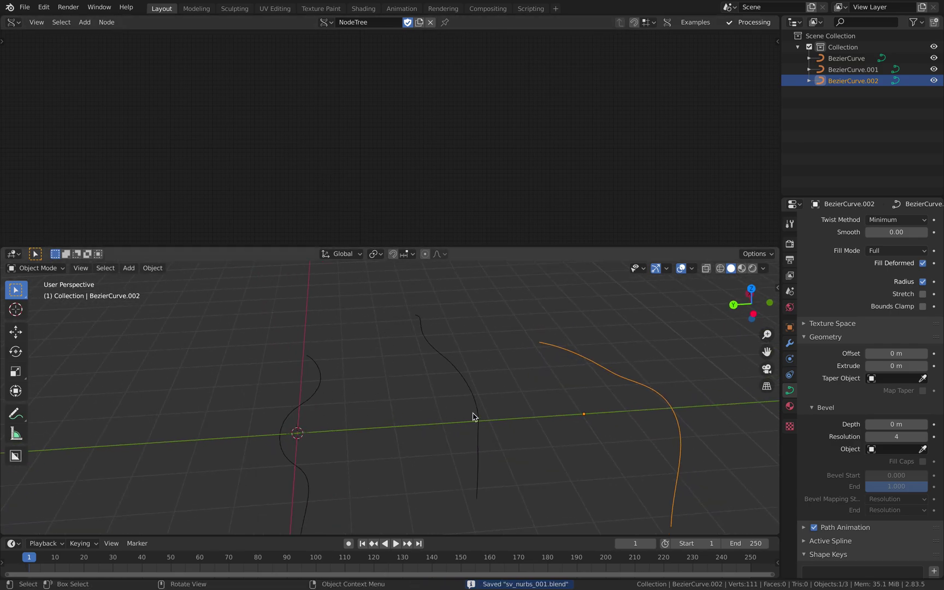
key(shift+a)
click(296, 107)
text(bez)
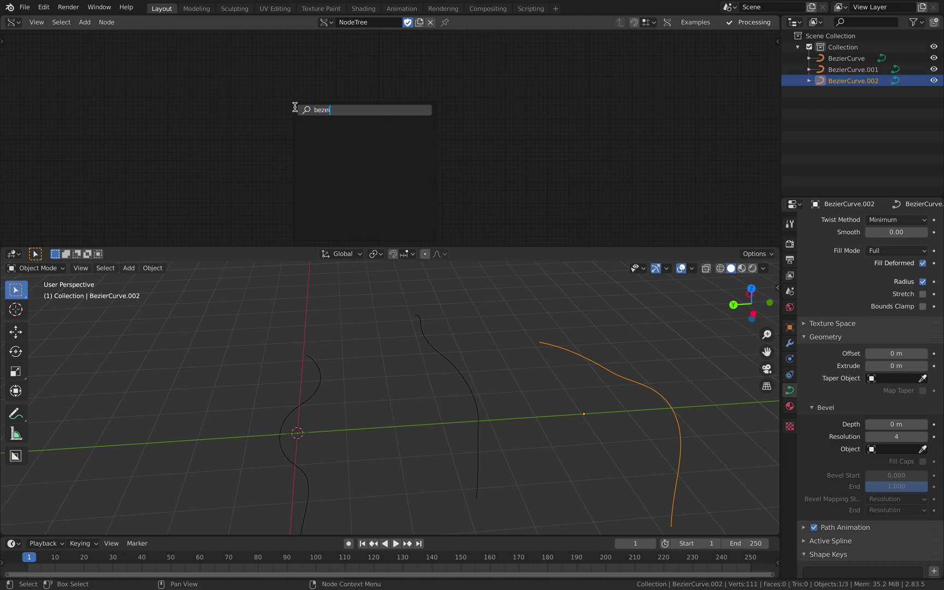
text(ier in)
key(Return)
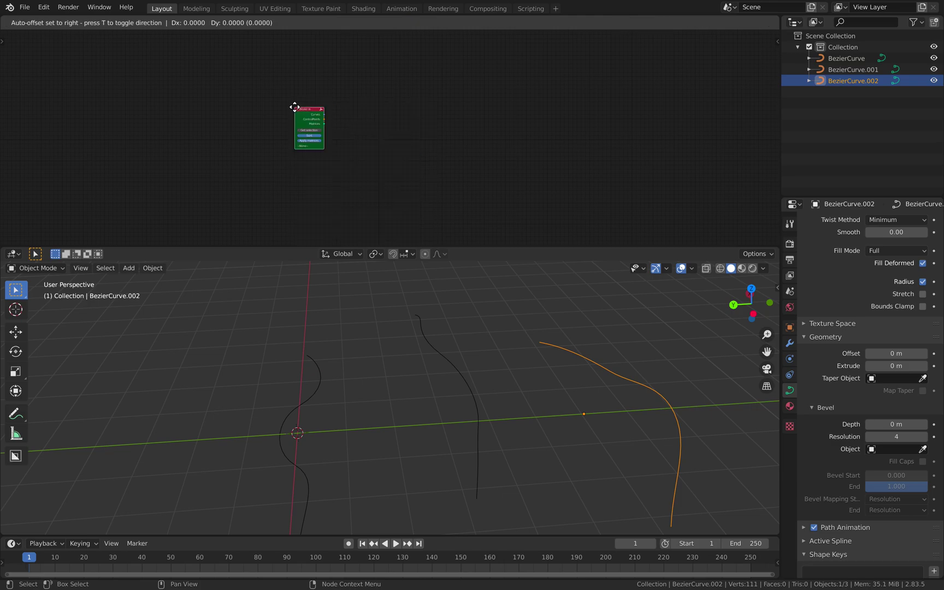
click(251, 151)
scroll(308, 133, up, 2)
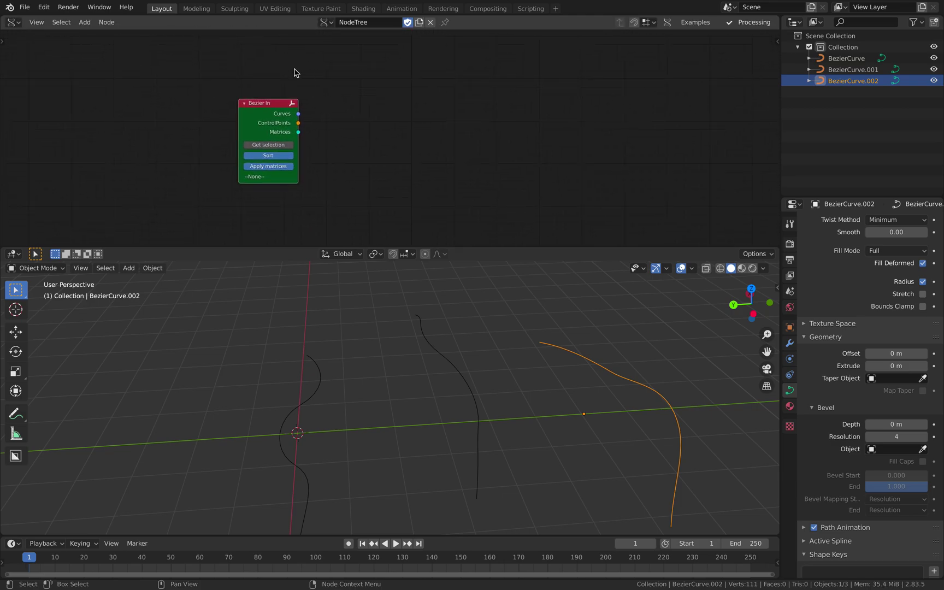
Select the three Bezier curves in the viewport and load them into the Bezier In node with Get selection
scroll(251, 99, up, 1)
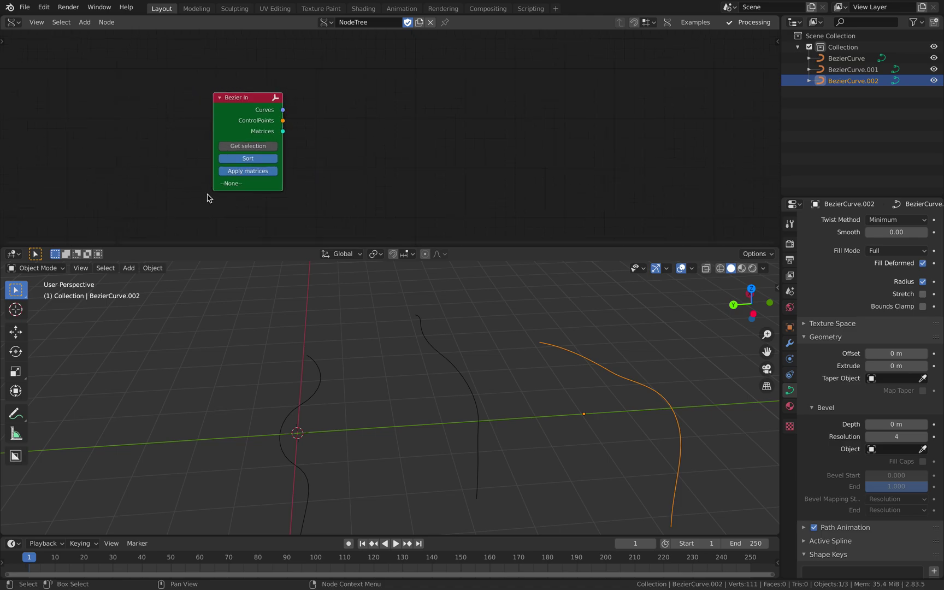
click(319, 364)
shift+click(435, 344)
shift+click(571, 354)
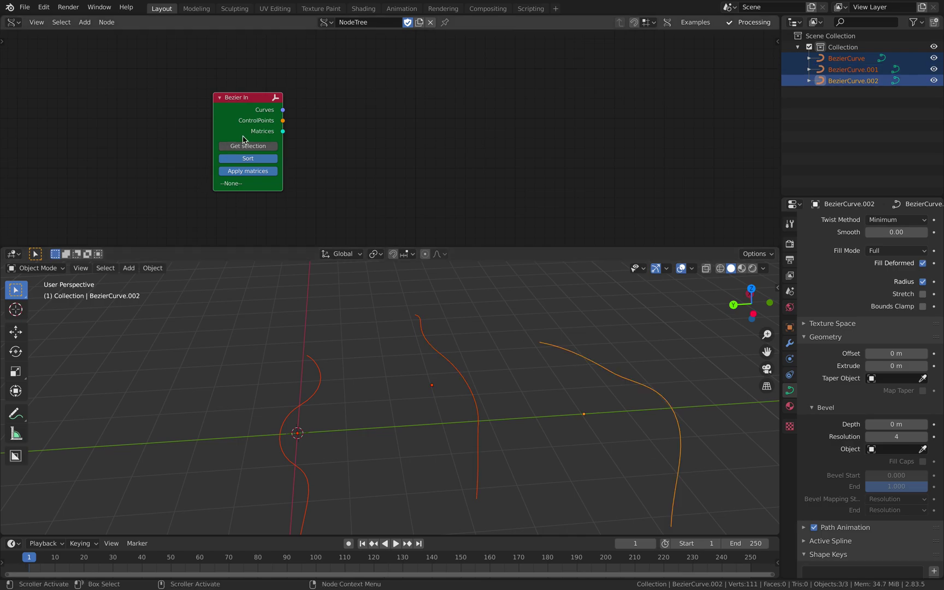
click(248, 146)
Search for "loft", add the Surface from Curves node, and feed it the Bezier In node's Curves output
middle_drag(358, 327, 370, 345)
middle_drag(415, 113, 375, 100)
click(375, 102)
key(alt+space)
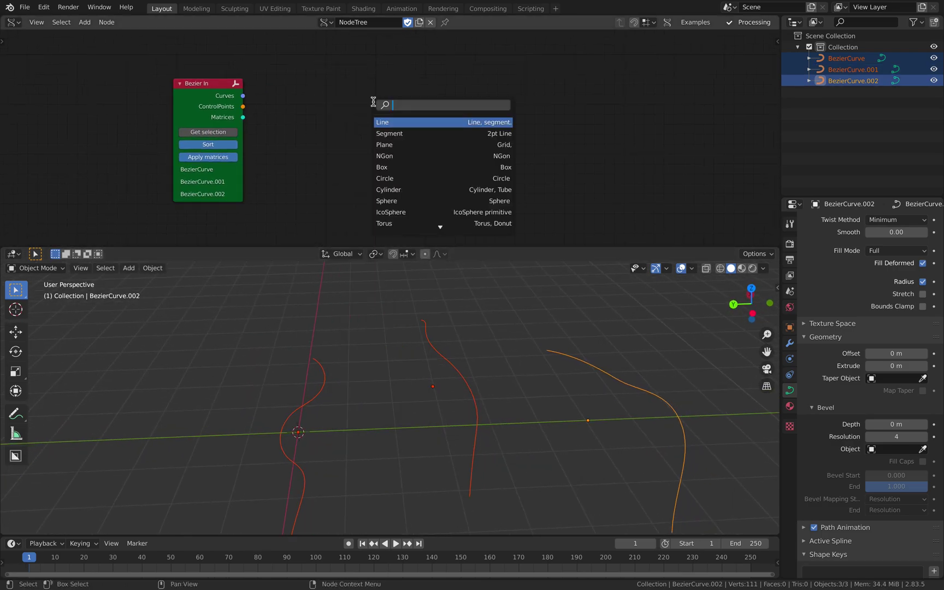
text(loft)
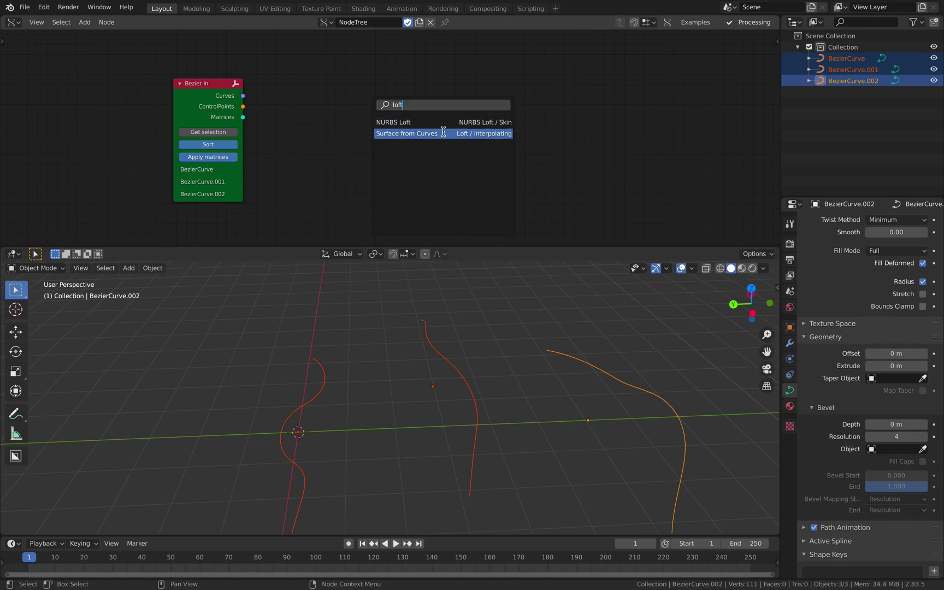
click(418, 132)
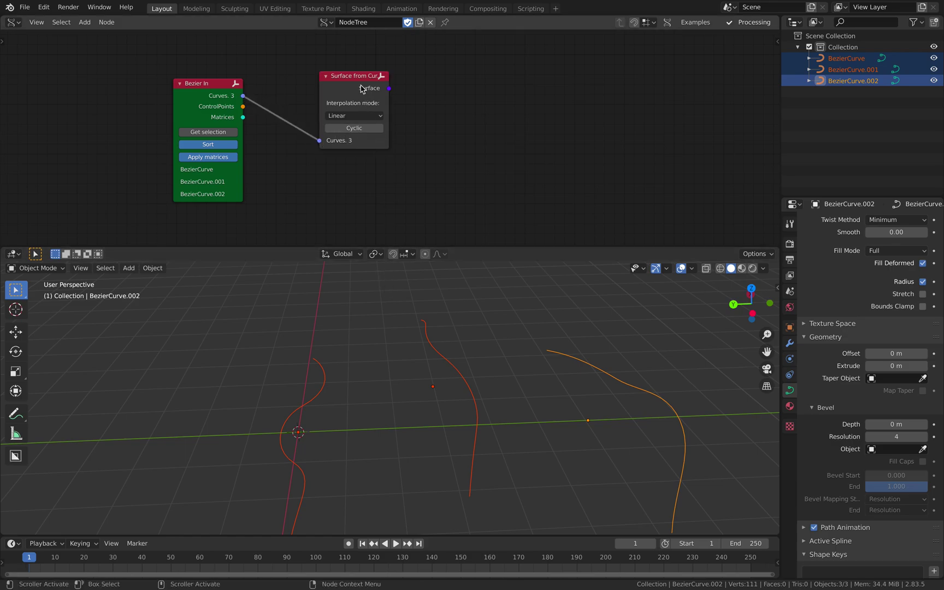
drag(369, 89, 373, 90)
Add an Evaluate Surface node and connect the Surface output of Surface from Curves to it
key(shift+a)
mouse_move(440, 132)
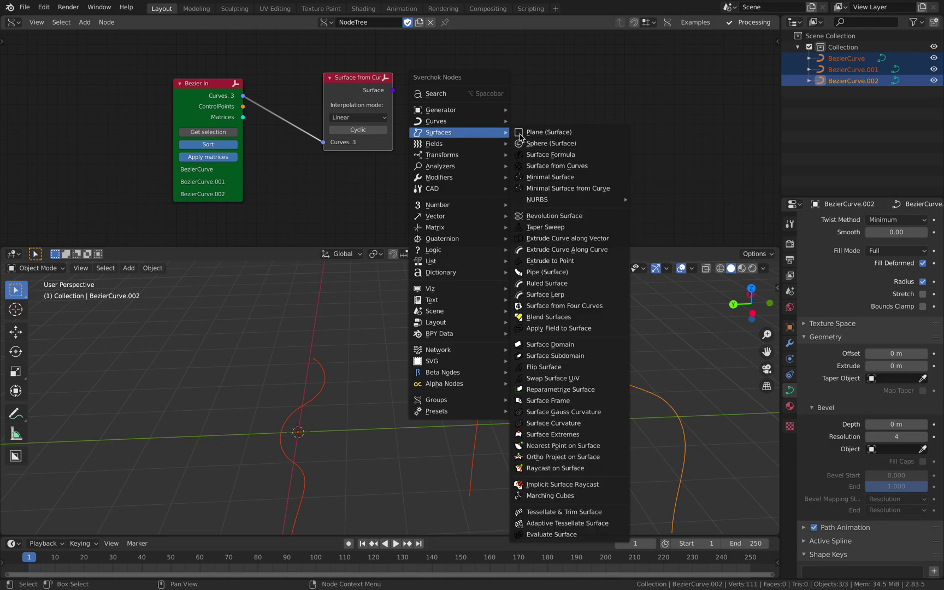
click(571, 533)
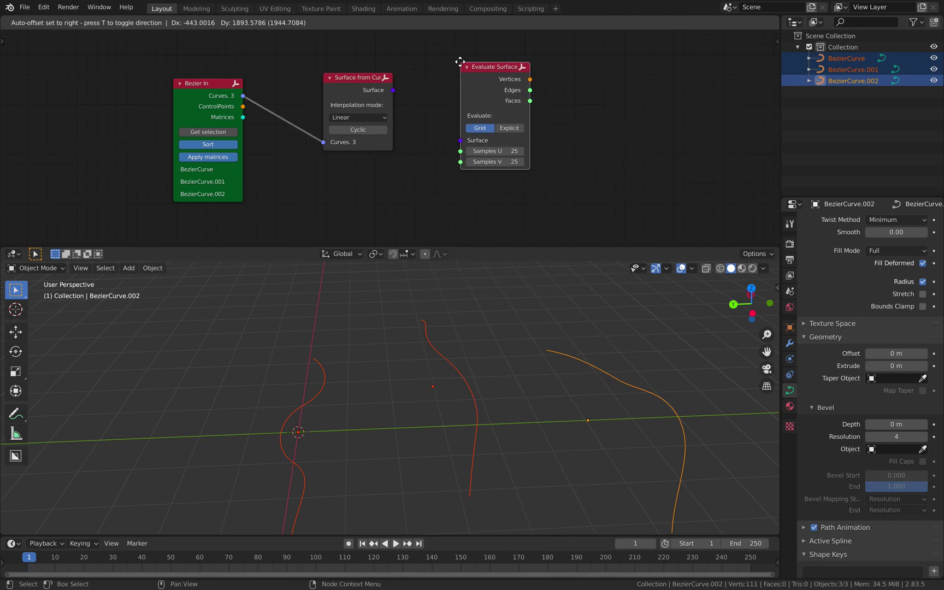
click(460, 61)
drag(394, 91, 438, 116)
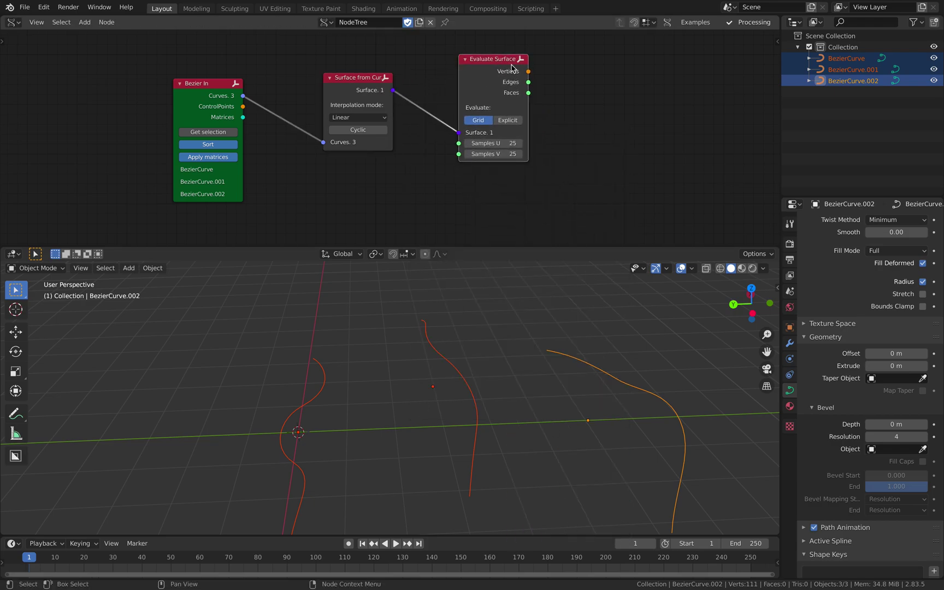
Connect the evaluated vertices, edges and faces to a new Temporal Viewer node, save the file and deselect the curves
key(ctrl+space)
drag(630, 40, 633, 162)
middle_drag(618, 437, 573, 410)
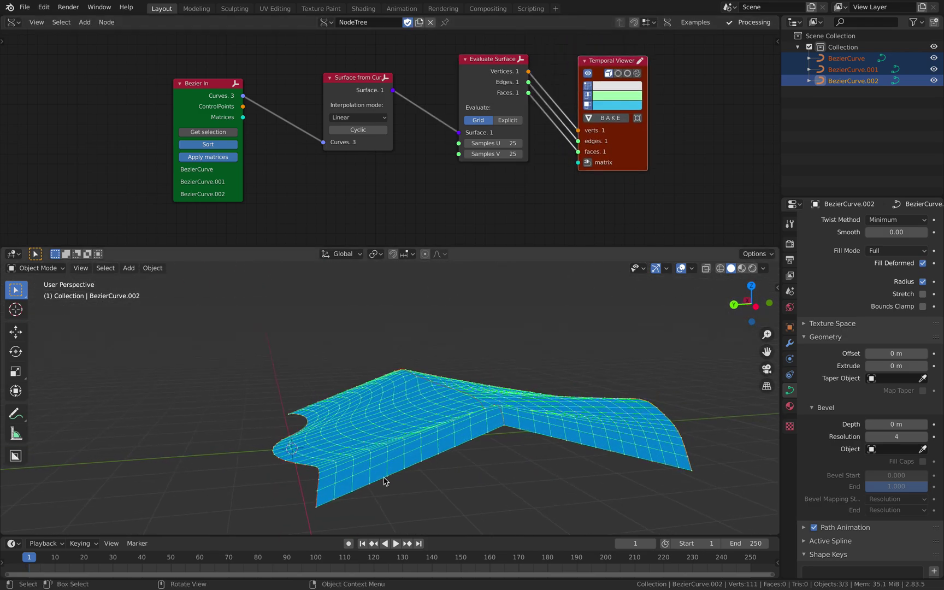
middle_drag(386, 480, 411, 441)
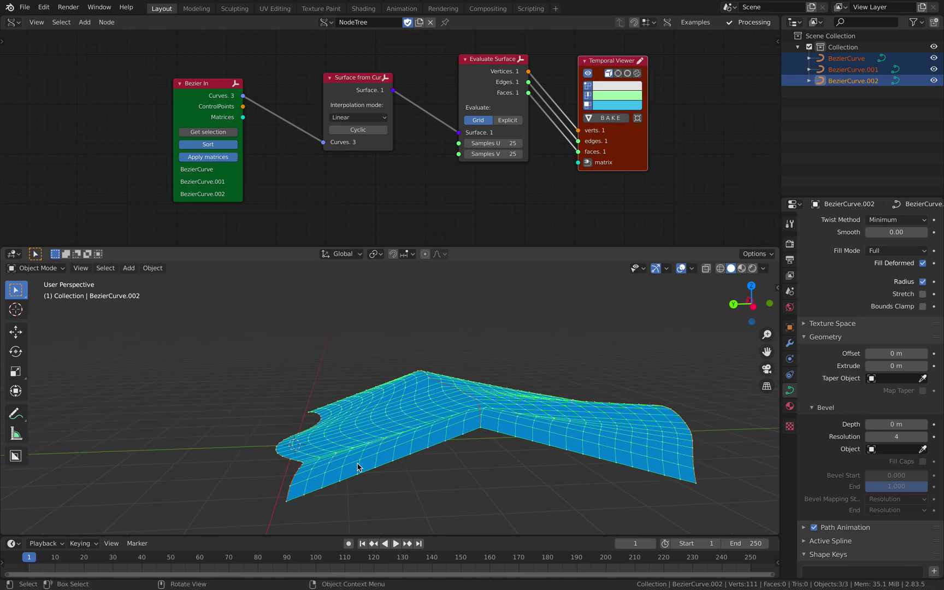
middle_drag(652, 439, 507, 357)
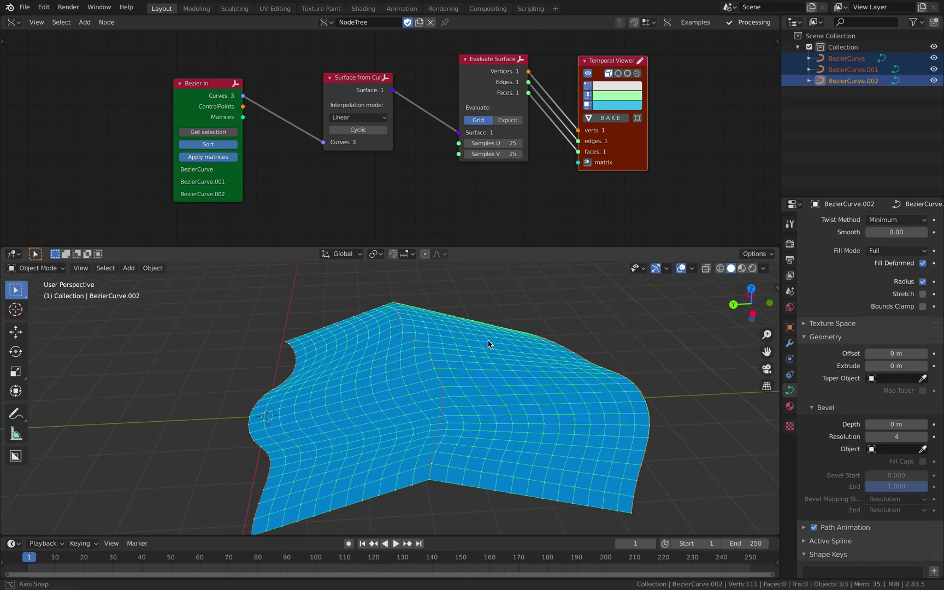
key(ctrl+s)
key(alt+a)
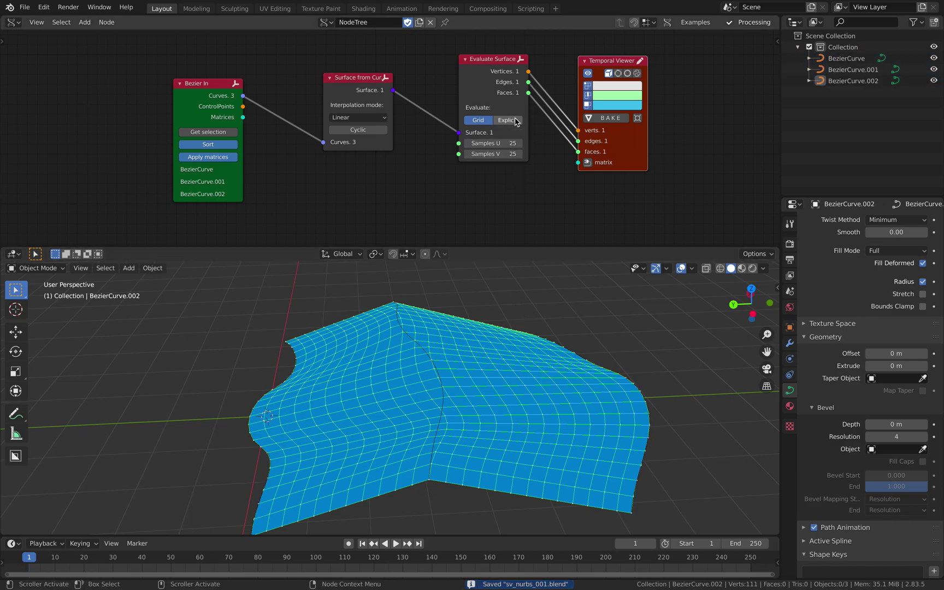
Set both Samples U and Samples V of the Evaluate Surface node to 12
text(12)
key(Return)
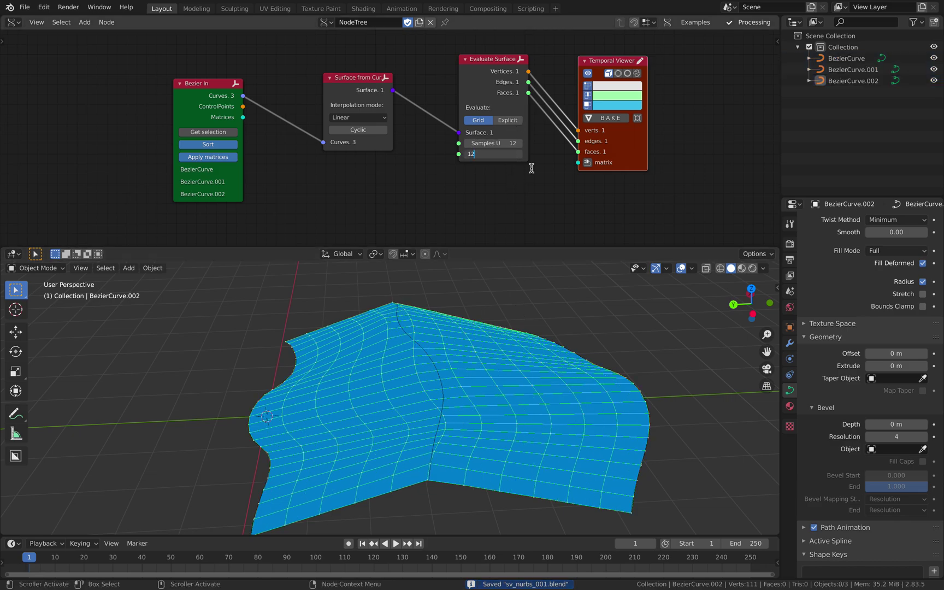
key(Return)
Rearrange the four nodes in the tree so they sit in an evenly spaced row with clear links
drag(597, 138, 581, 150)
drag(491, 106, 485, 113)
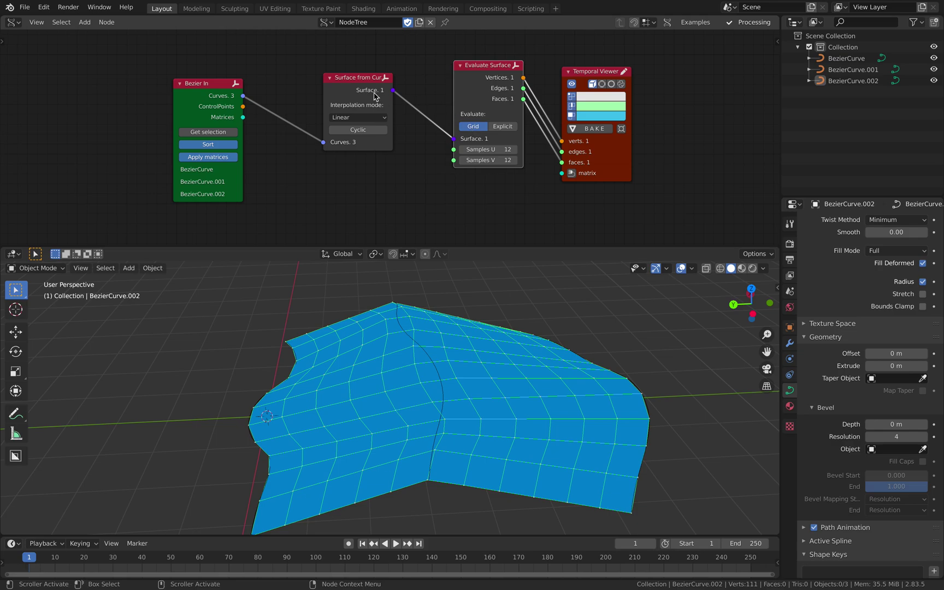
drag(374, 94, 286, 98)
drag(223, 82, 204, 93)
drag(492, 65, 445, 67)
Duplicate BezierCurve.002 and place the copy along the Y axis beyond the far edge of the surface
click(844, 83)
scroll(536, 376, down, 2)
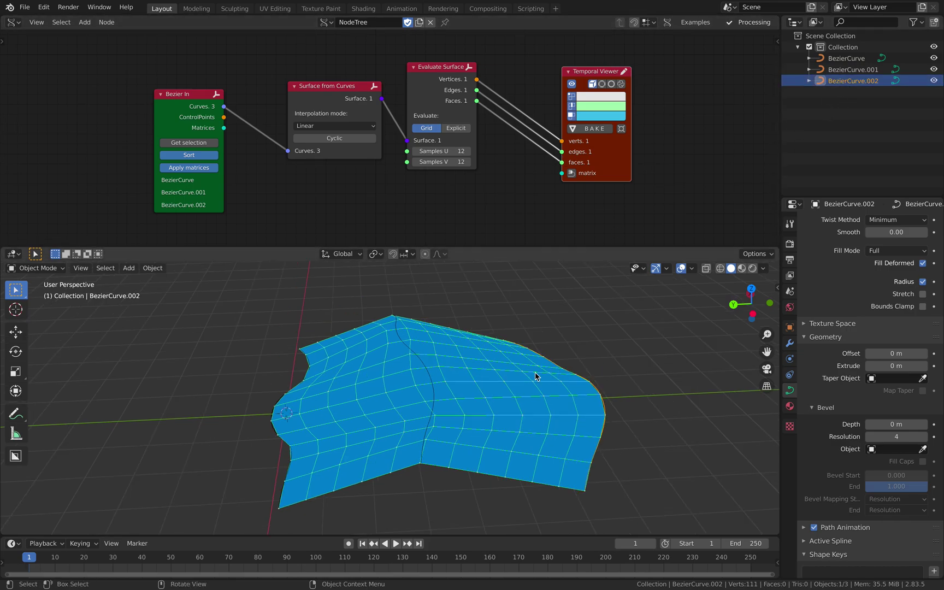
shift+middle_drag(509, 355, 427, 350)
key(shift+d)
key(y)
click(510, 354)
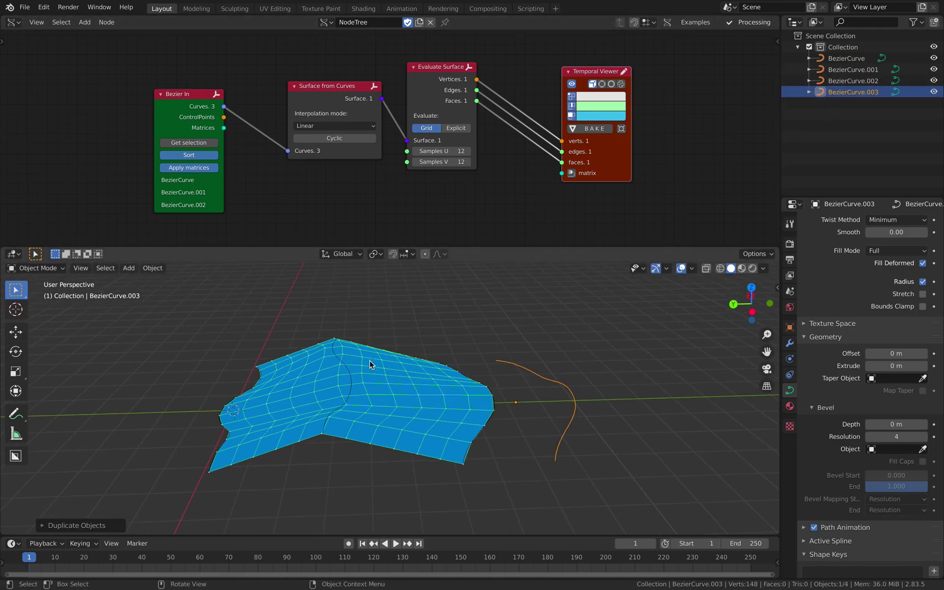
Raise BezierCurve.001 above the surface and save the file
click(829, 71)
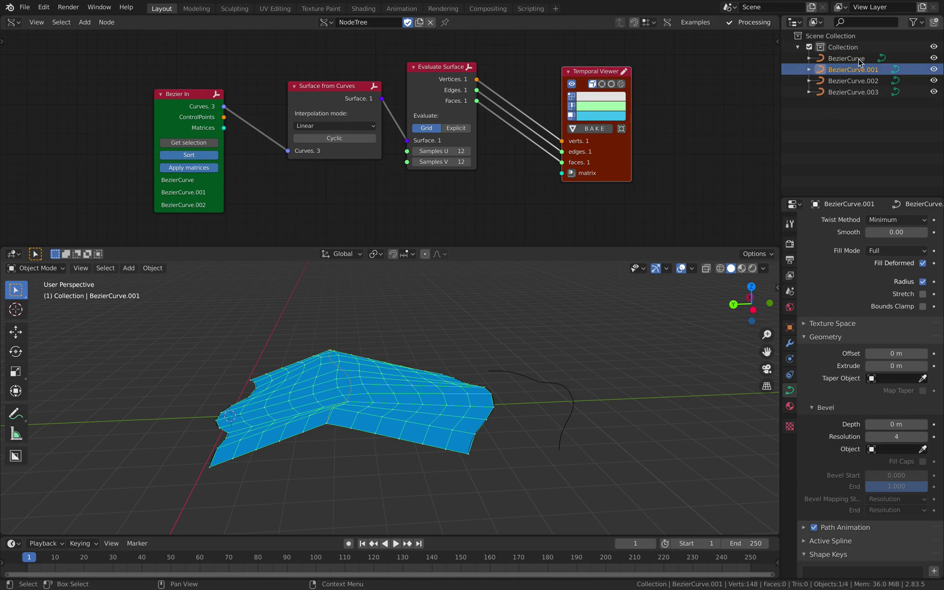
key(g)
click(490, 298)
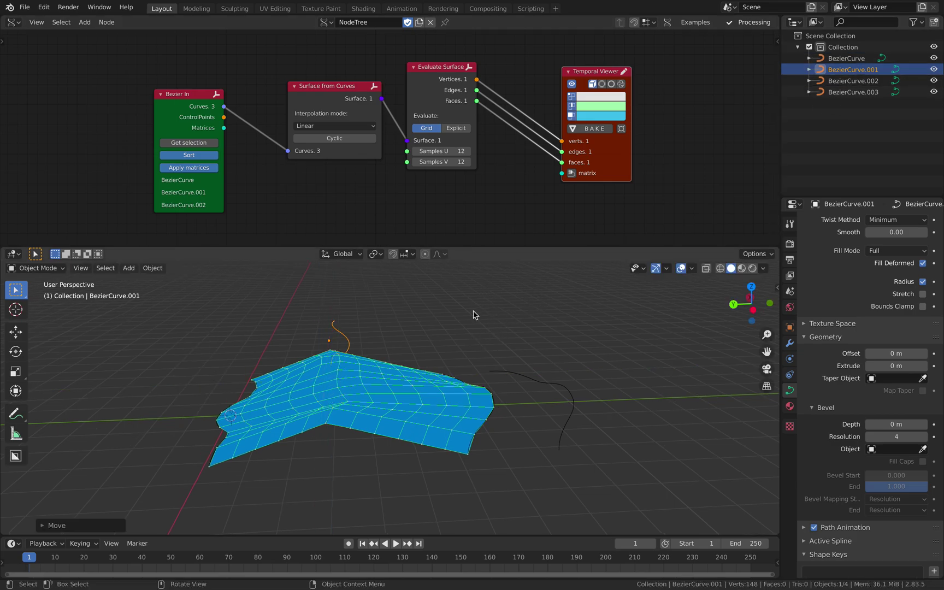
middle_drag(474, 314, 493, 318)
middle_drag(403, 352, 440, 337)
key(ctrl+s)
Reposition BezierCurve.001 with several free moves so it stays above the surface's ridge, and select all four curves
scroll(439, 336, down, 3)
key(g)
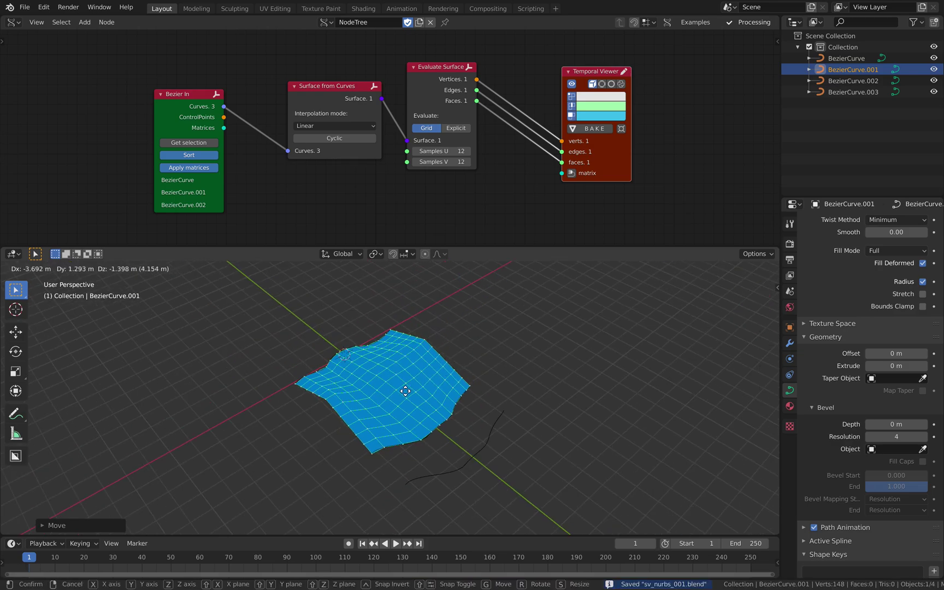
click(407, 392)
middle_drag(407, 392, 471, 394)
key(g)
click(474, 328)
key(g)
click(468, 331)
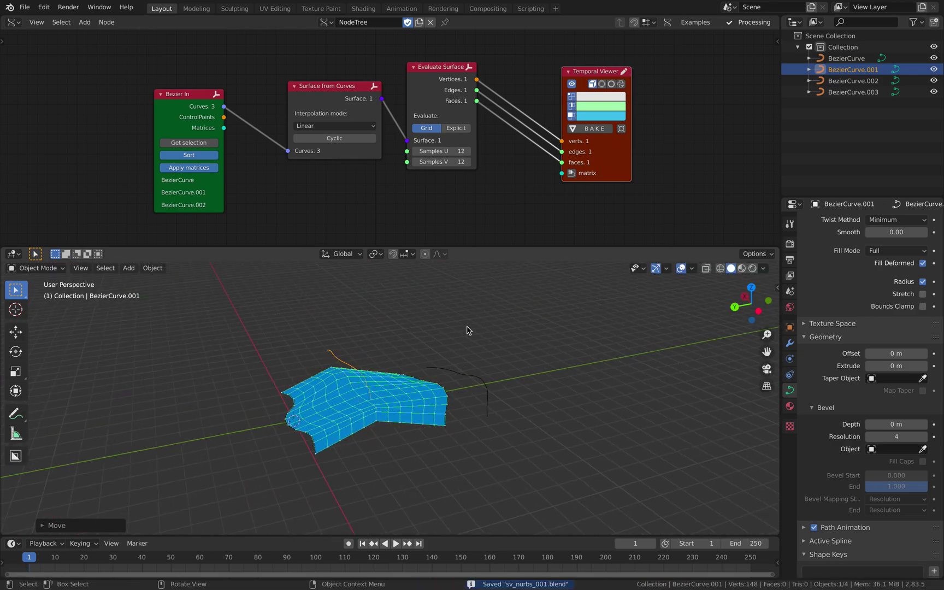
middle_drag(468, 331, 448, 371)
scroll(436, 373, up, 2)
key(g)
click(421, 362)
middle_drag(416, 323, 460, 342)
key(a)
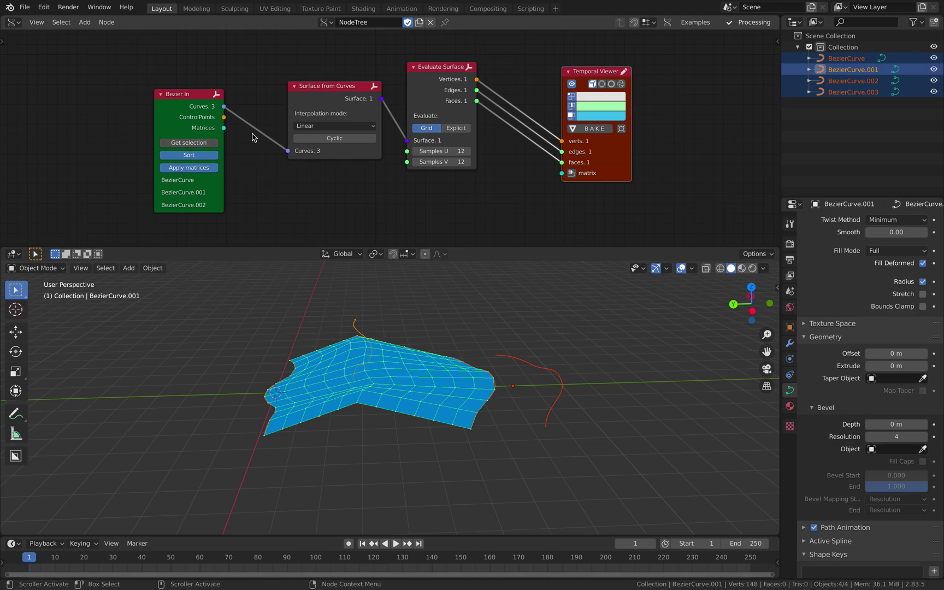
Open the add-on preferences, search for "sv", examine Sverchok's general settings including Enable Live Object-In, and close the window
click(45, 8)
click(82, 168)
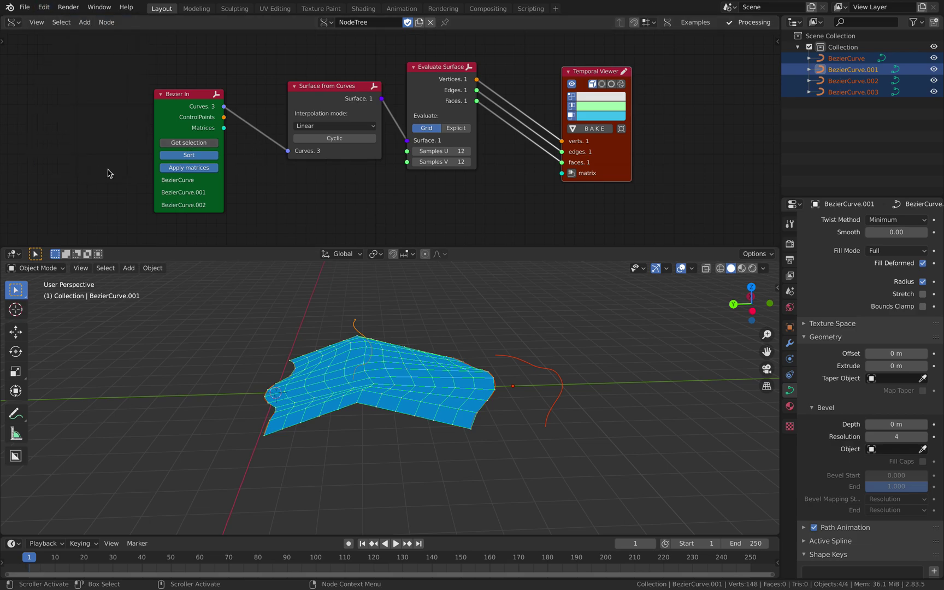
click(312, 61)
text(sv)
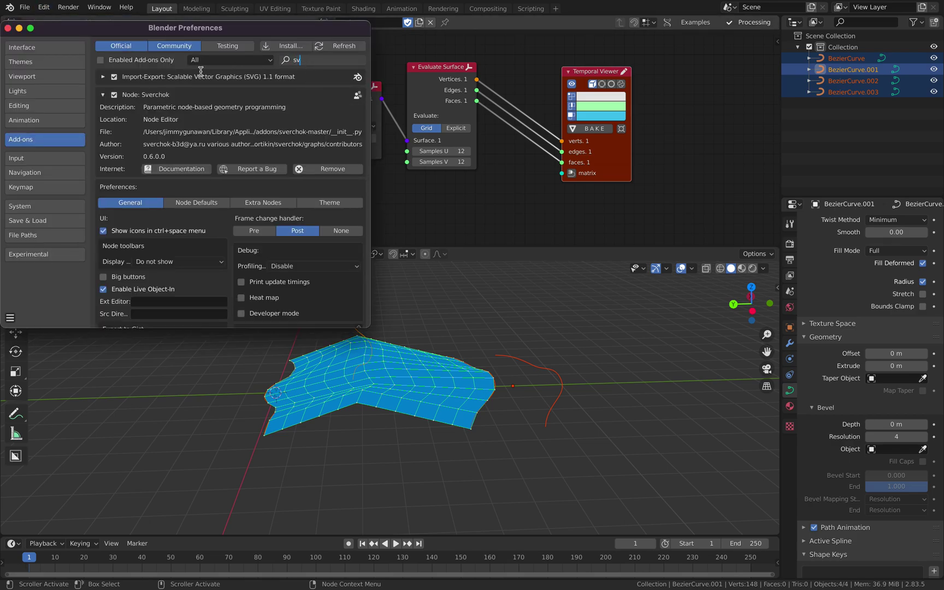
key(Return)
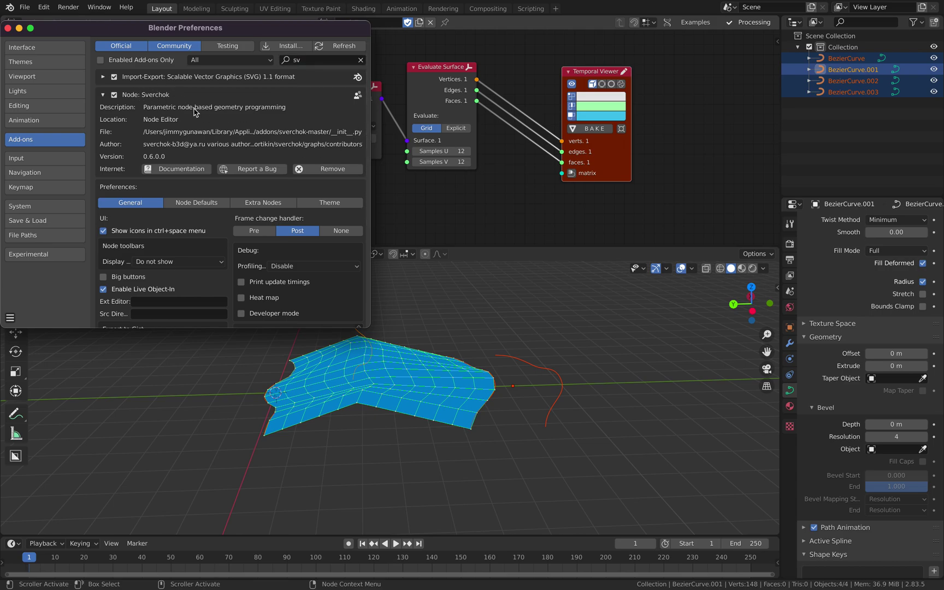
scroll(153, 153, down, 3)
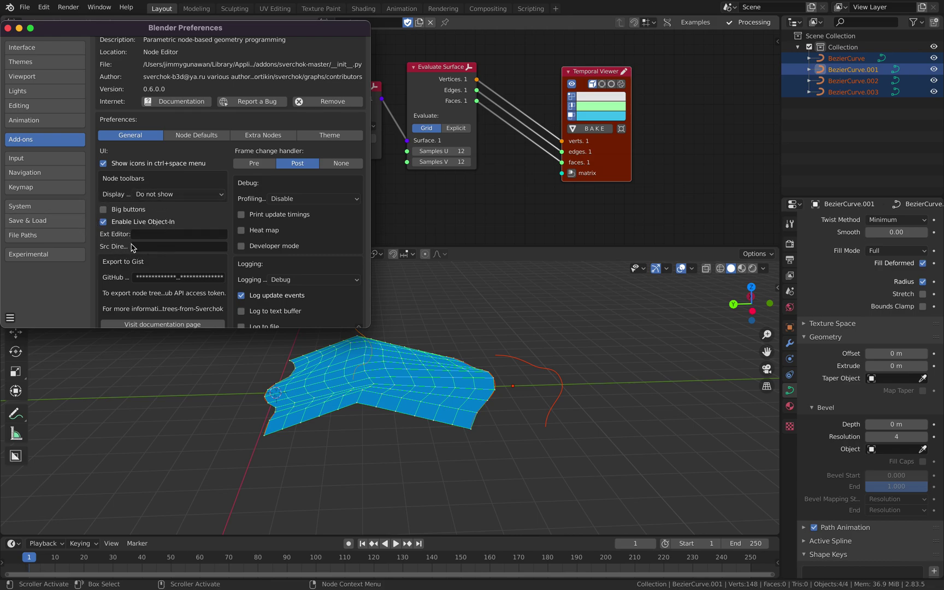
drag(103, 33, 180, 43)
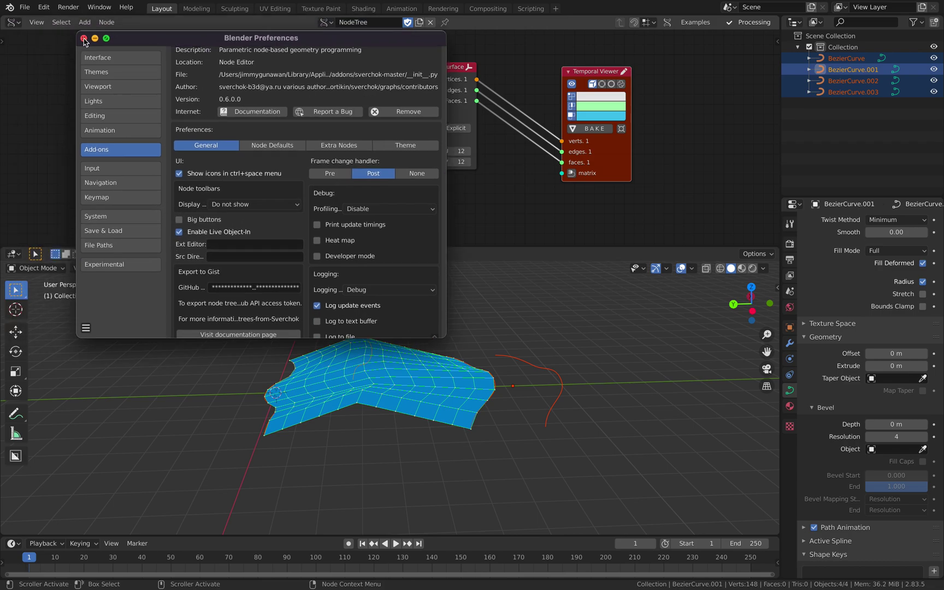
click(84, 38)
Reload the Bezier In node with all four curves selected, and tidy the Surface from Curves and Evaluate Surface nodes
drag(328, 108, 312, 109)
middle_drag(350, 415, 385, 410)
key(a)
key(a)
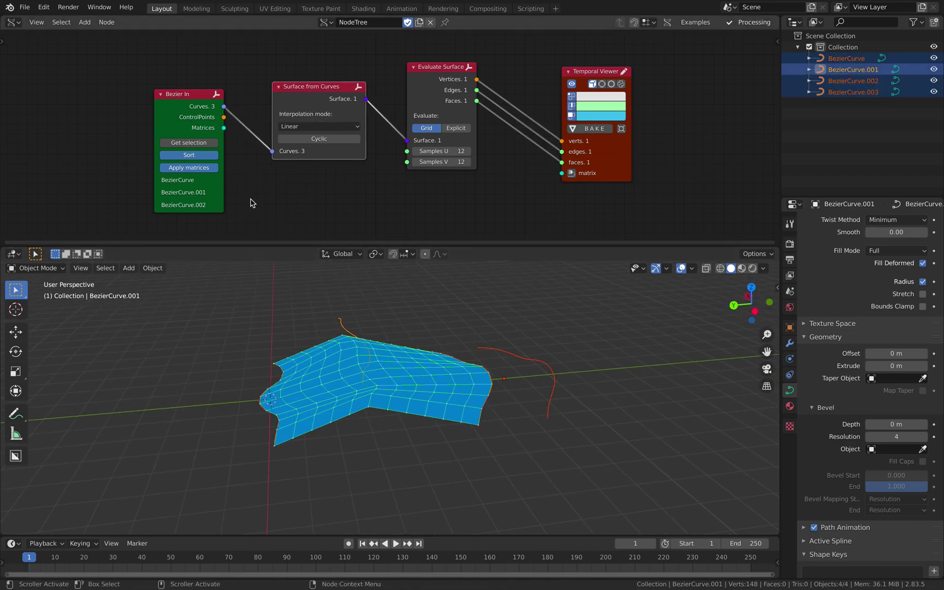
click(205, 143)
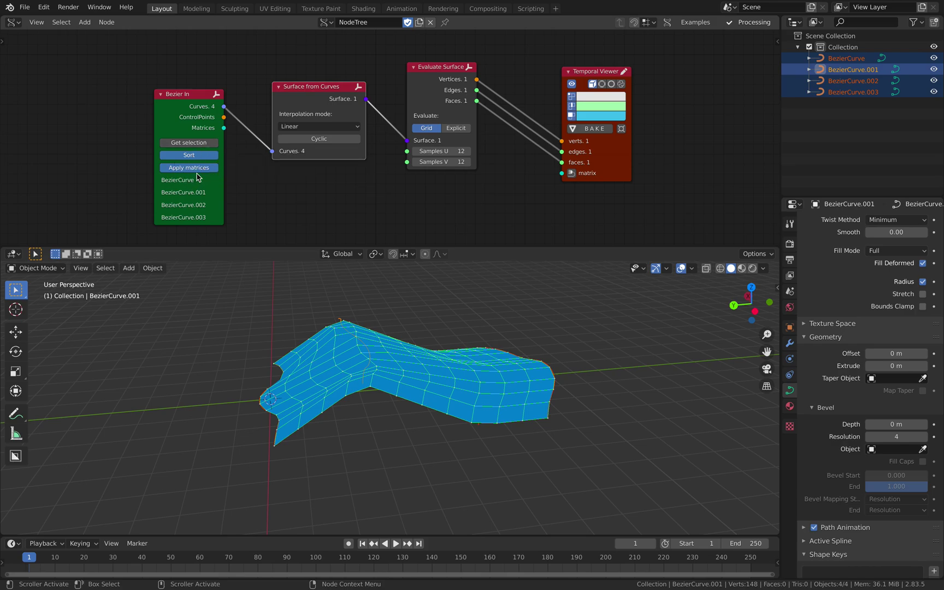
drag(301, 157, 294, 164)
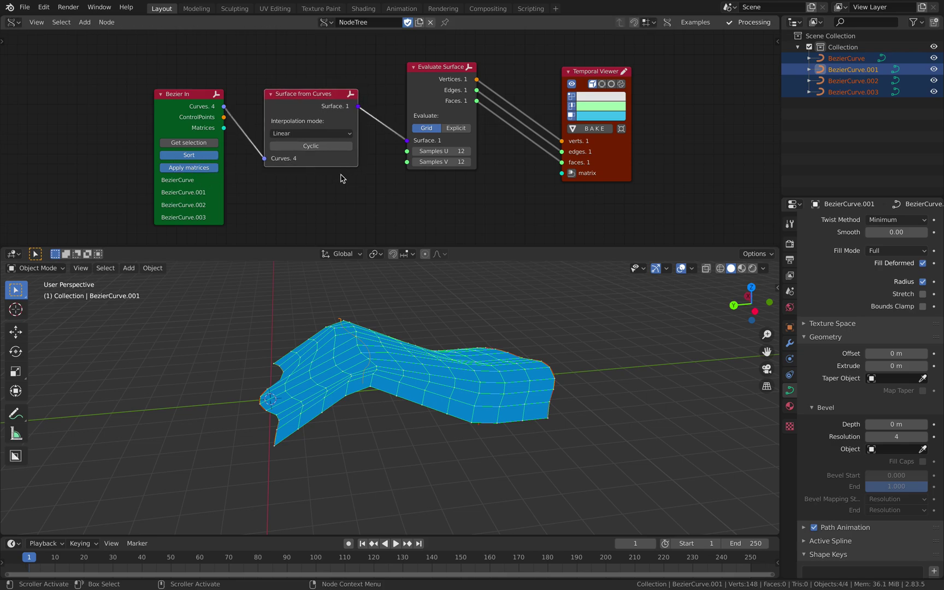
drag(430, 107, 424, 121)
Try the Cyclic option on the Surface from Curves node, inspect the closed surface, and switch the option off
click(324, 147)
click(323, 146)
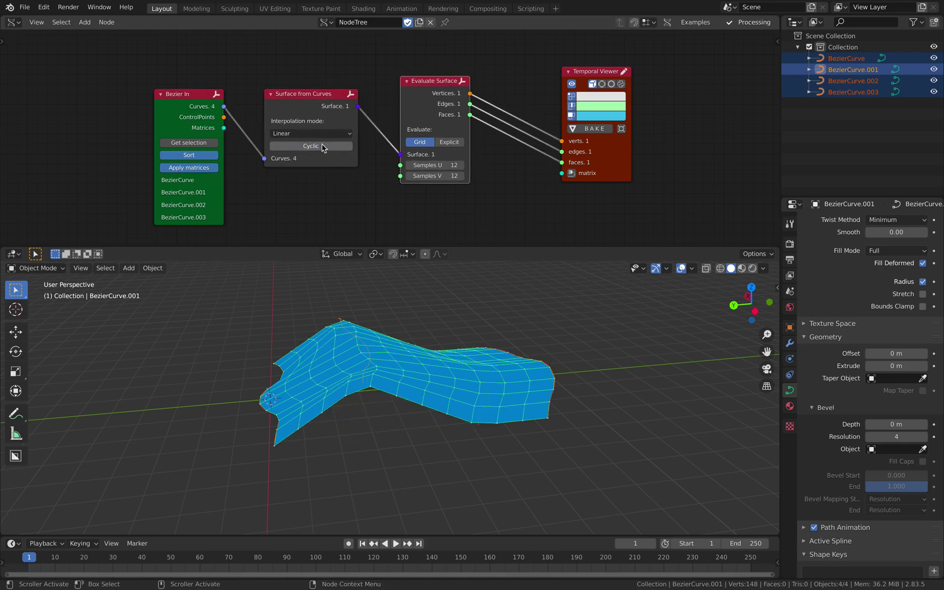
click(323, 146)
click(323, 146)
click(324, 146)
click(324, 146)
click(323, 146)
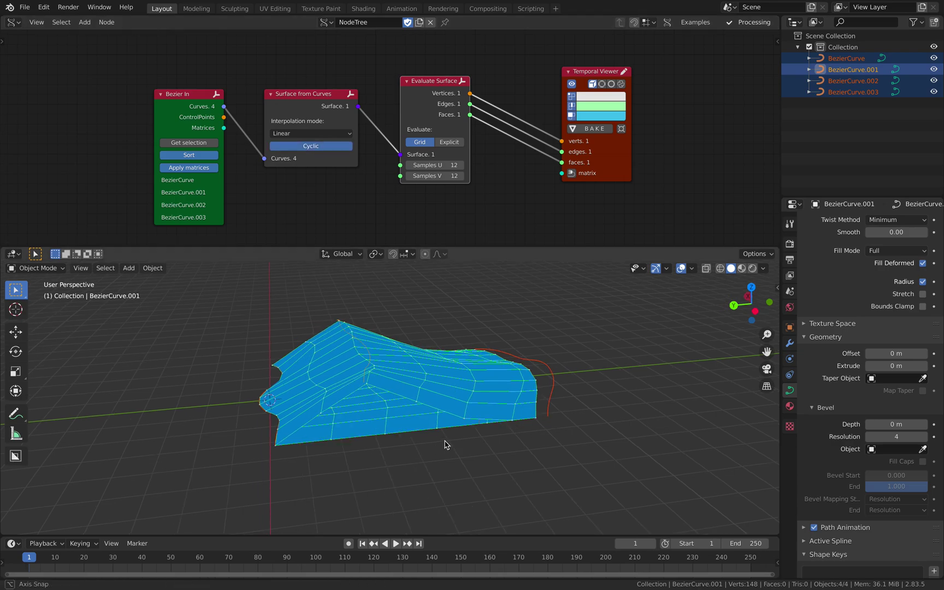
middle_drag(445, 443, 327, 413)
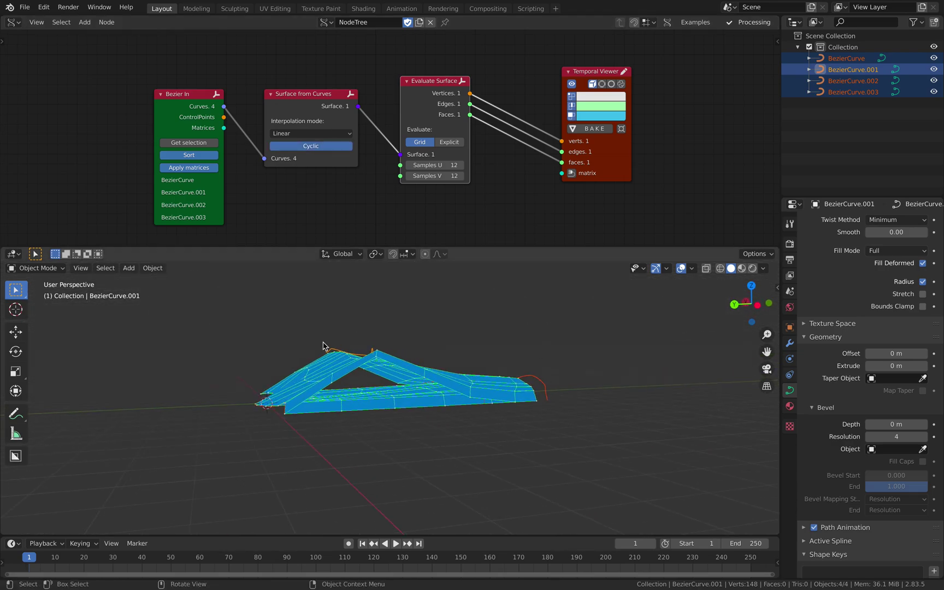
click(318, 147)
Adjust the Evaluate Surface node's sampling to Samples U 20 and Samples V 6
drag(430, 107, 434, 98)
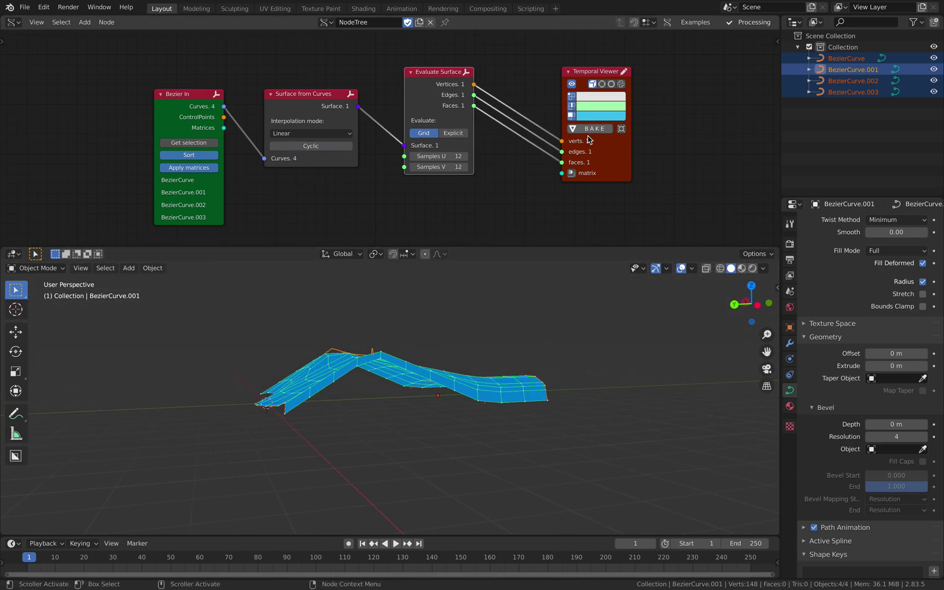
drag(590, 136, 583, 146)
text(2)
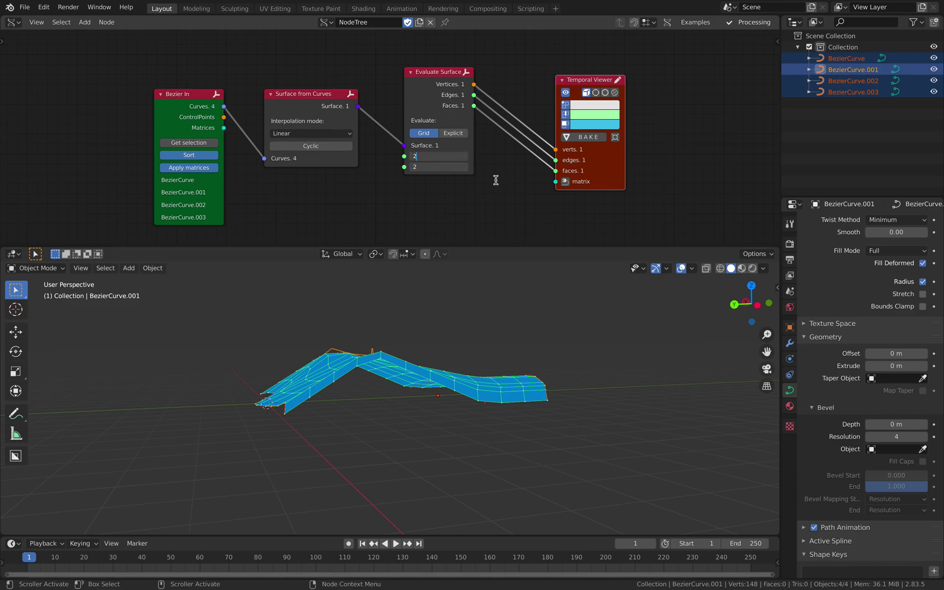
text(4)
key(Return)
middle_drag(541, 333, 495, 382)
drag(449, 156, 423, 168)
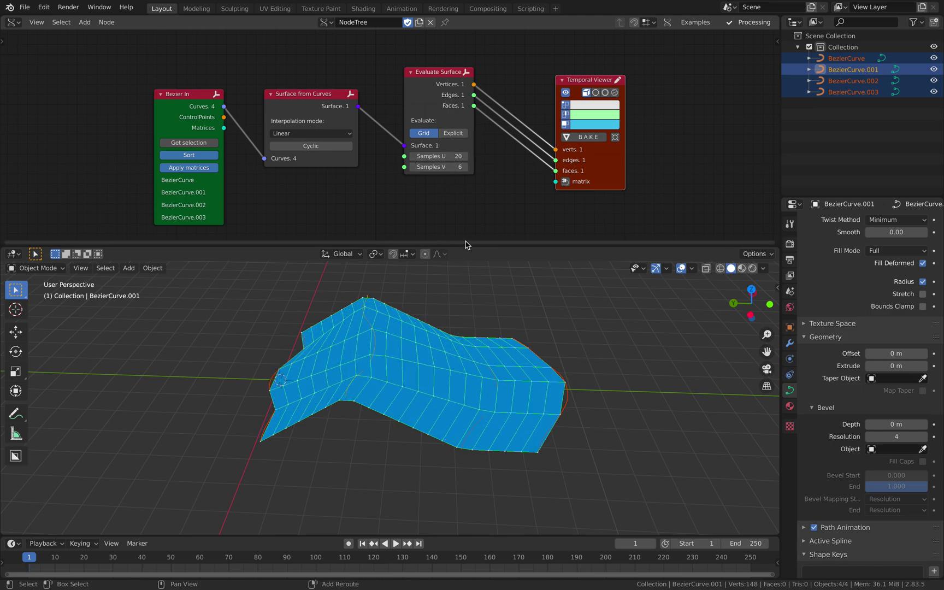
Set the Evaluate Surface node's Samples V to 12, deselect all curves, and save the file
middle_drag(487, 286, 473, 293)
drag(448, 167, 457, 167)
middle_drag(541, 306, 506, 358)
click(508, 328)
key(ctrl+s)
Duplicate BezierCurve.003 and place the copy below the far end of the lofted surface
key(shift+a)
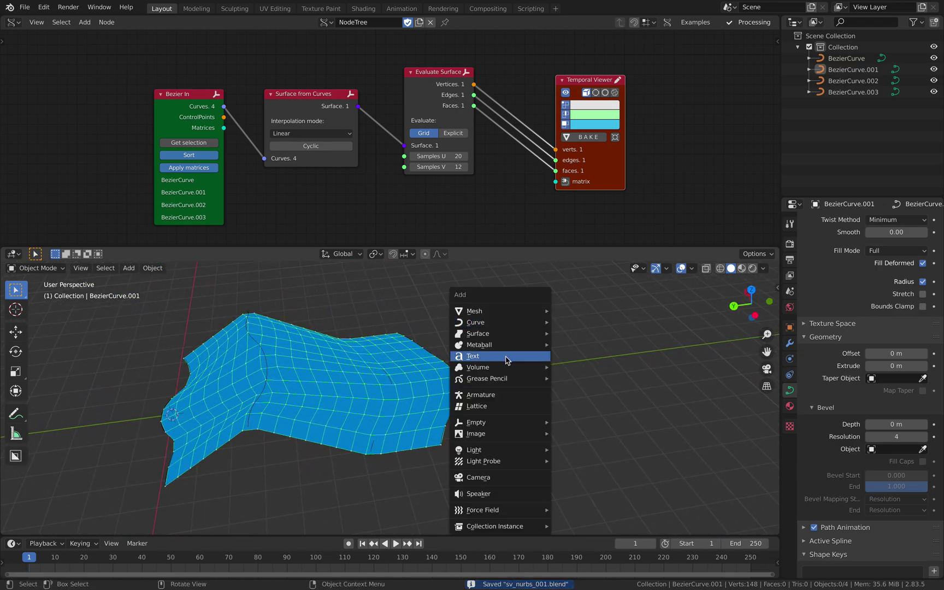
mouse_move(516, 322)
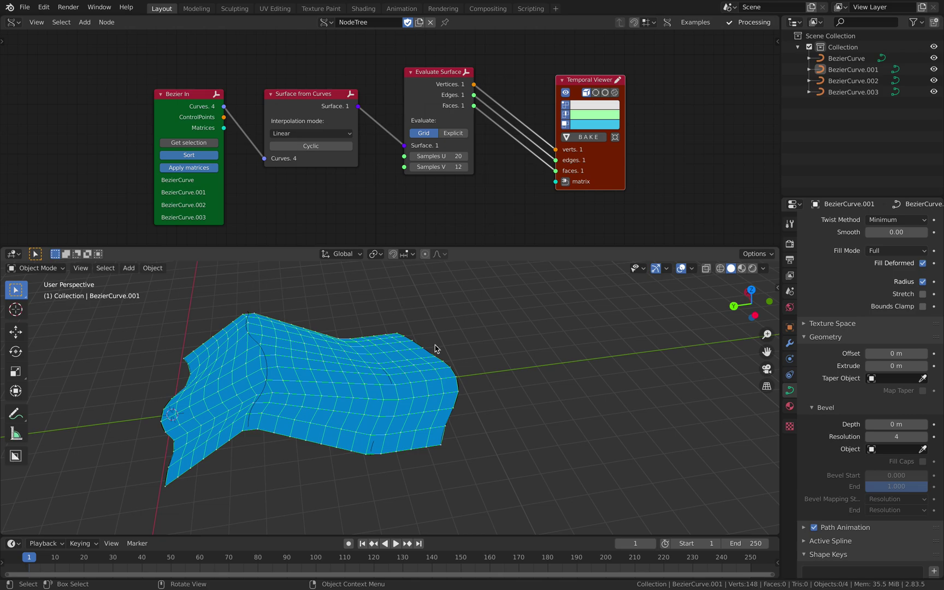
middle_drag(436, 348, 545, 348)
click(844, 93)
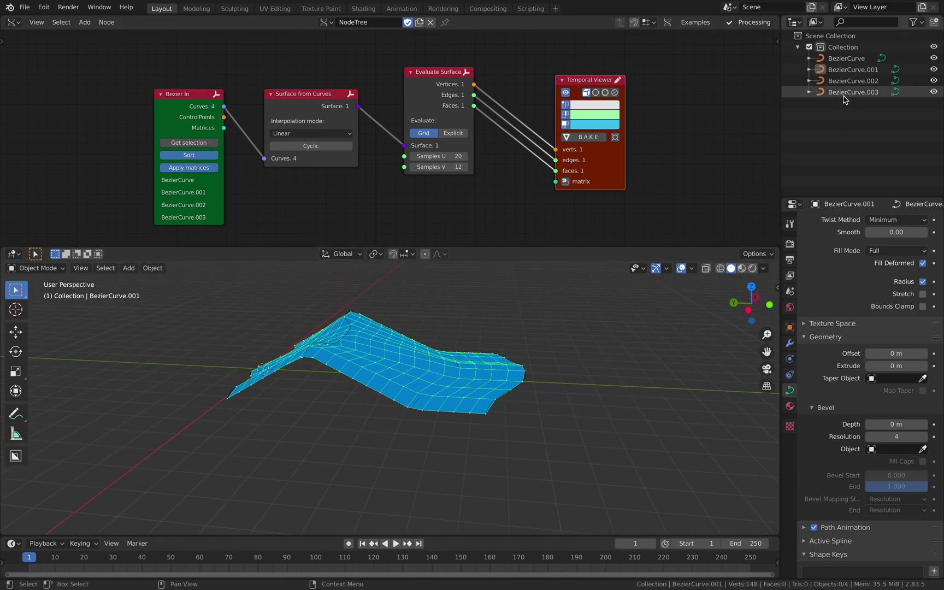
middle_drag(508, 377, 523, 358)
key(shift+d)
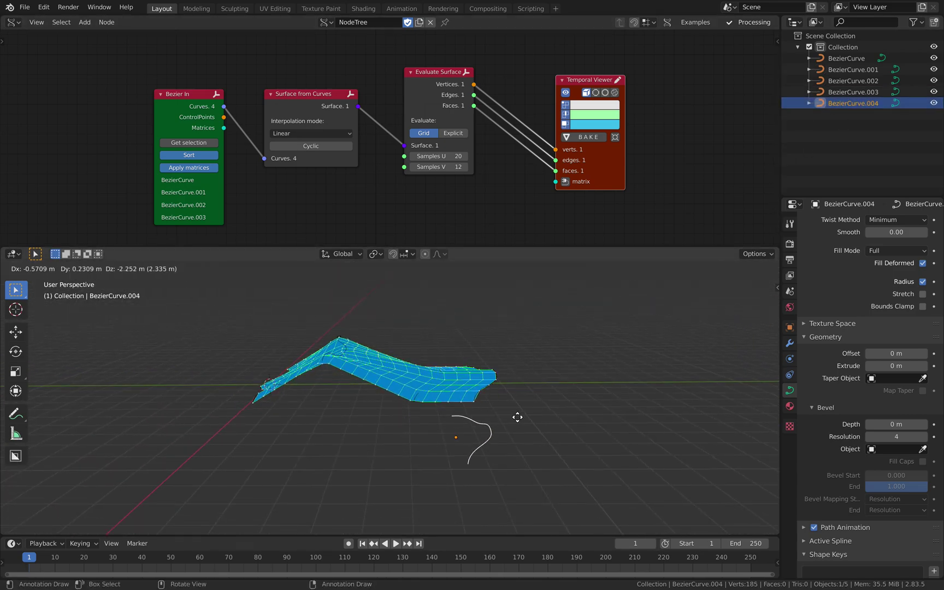
click(501, 423)
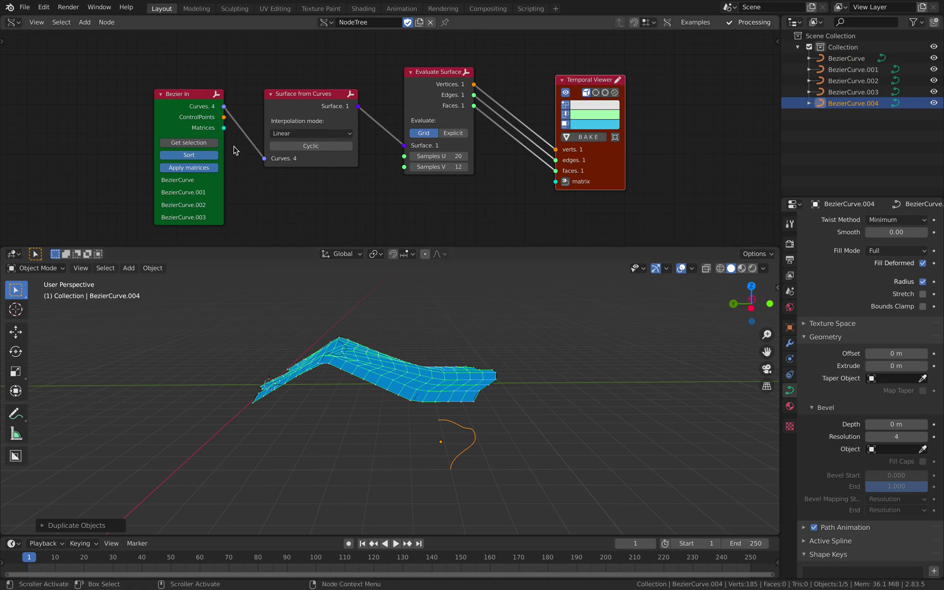
Select all five curves and reload them into the Bezier In node to extend the surface
key(a)
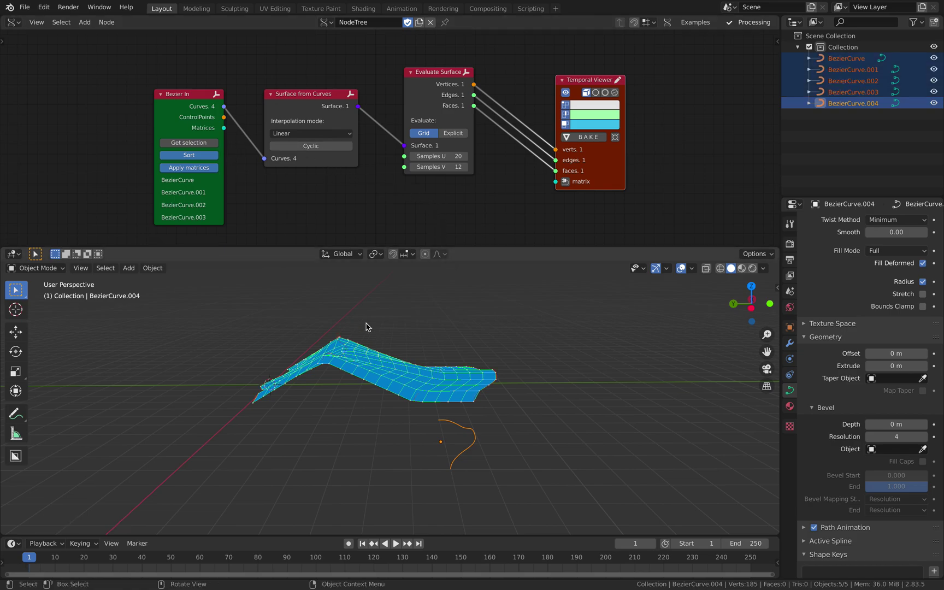
click(189, 143)
middle_drag(536, 406, 482, 407)
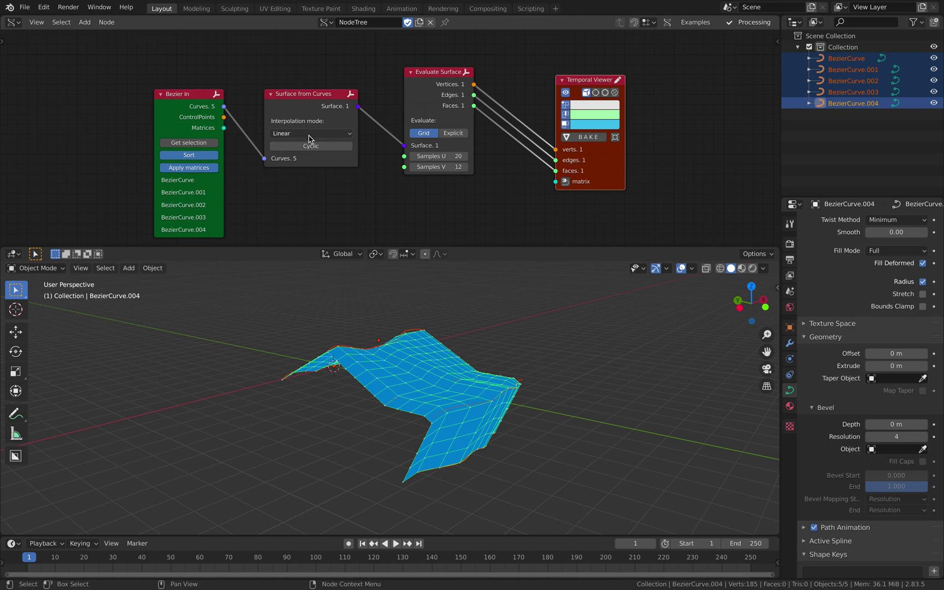
Try the Cubic, B-Spline and RBF interpolation modes on the Surface from Curves node and compare the resulting surfaces
click(309, 136)
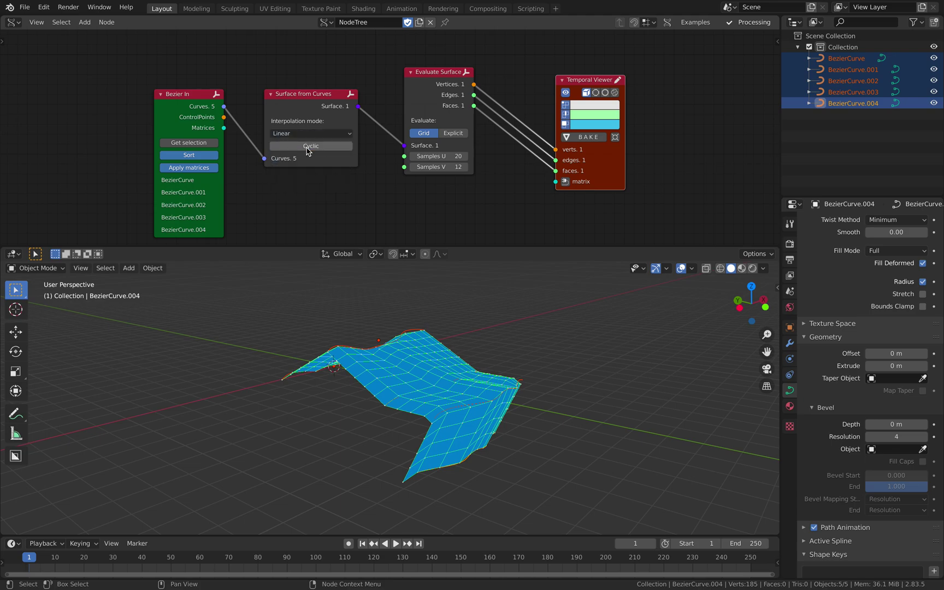
middle_drag(568, 338, 498, 337)
click(309, 133)
click(289, 156)
mouse_move(383, 334)
middle_down()
mouse_move(354, 306)
mouse_move(339, 306)
mouse_move(348, 320)
mouse_move(328, 317)
middle_up()
click(309, 133)
click(310, 167)
click(309, 133)
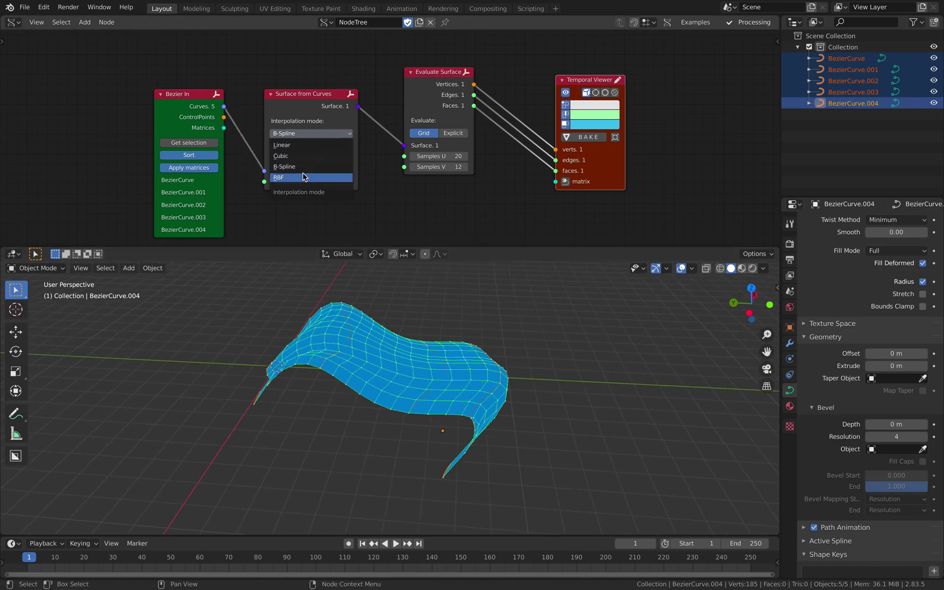
click(279, 177)
middle_drag(382, 328, 404, 323)
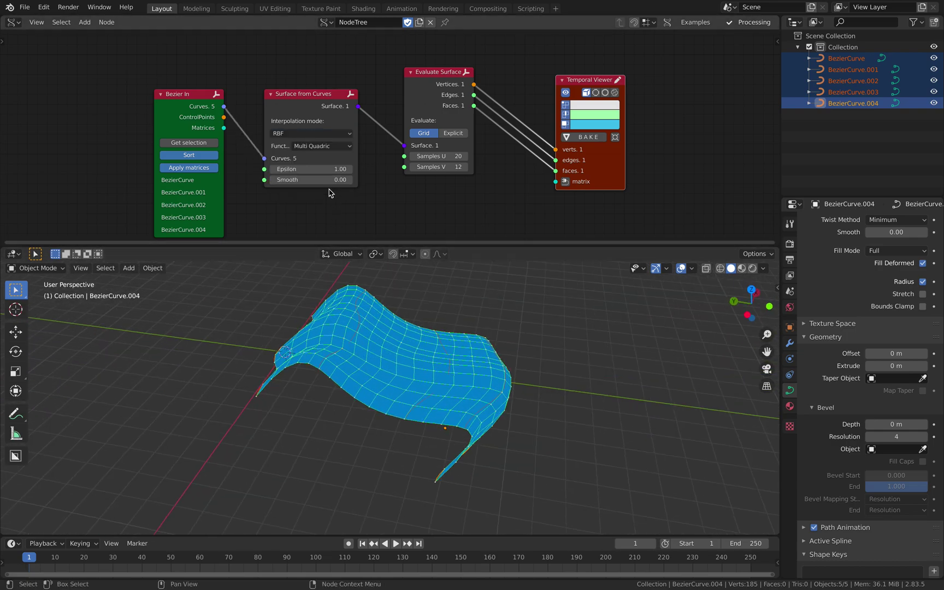
Set the Surface from Curves node's interpolation mode to Cubic and save the file
click(314, 146)
click(302, 134)
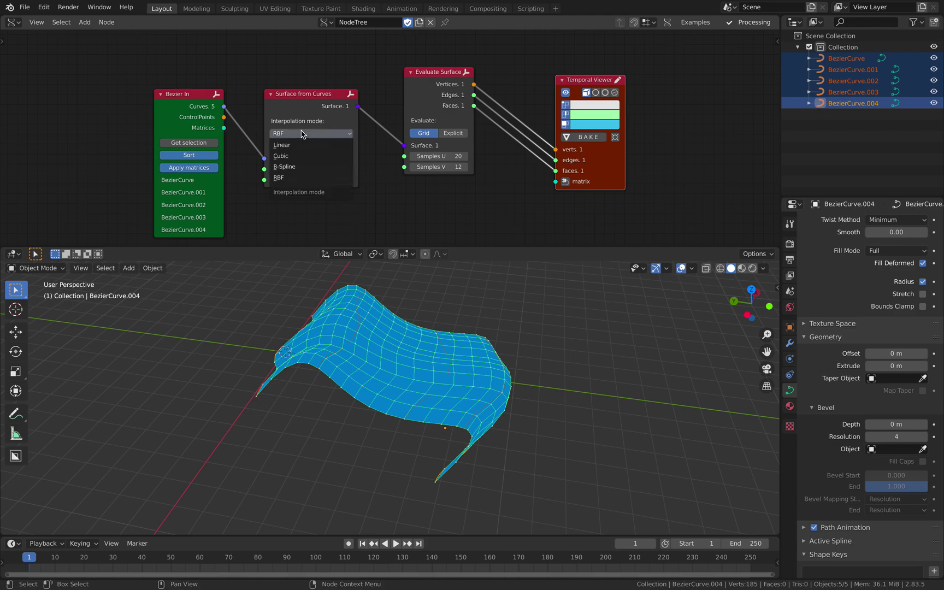
click(302, 156)
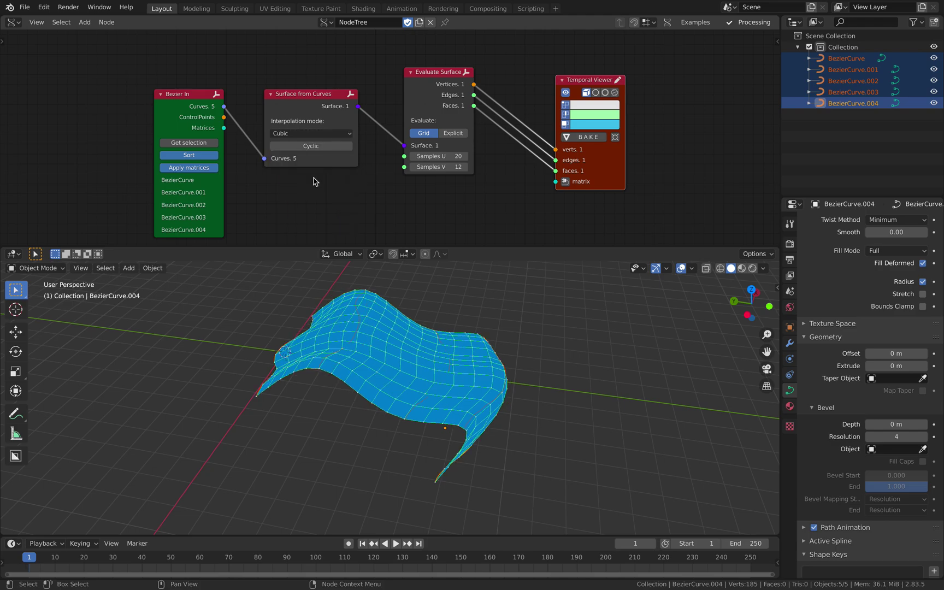
middle_drag(407, 315, 454, 357)
key(ctrl+s)
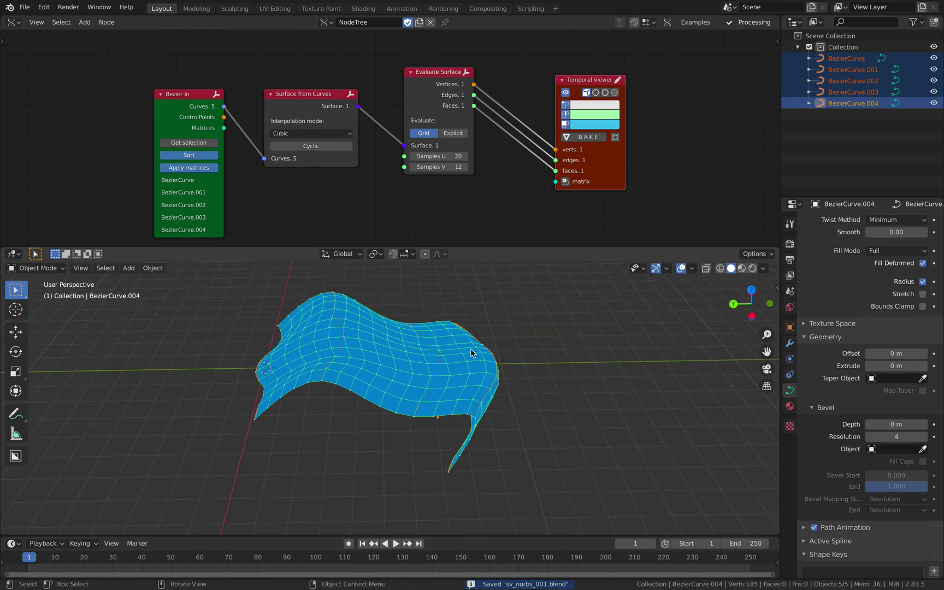
Enlarge the timeline and move the BezierCurve object downward while the animation plays
drag(580, 536, 568, 508)
middle_drag(499, 418, 512, 415)
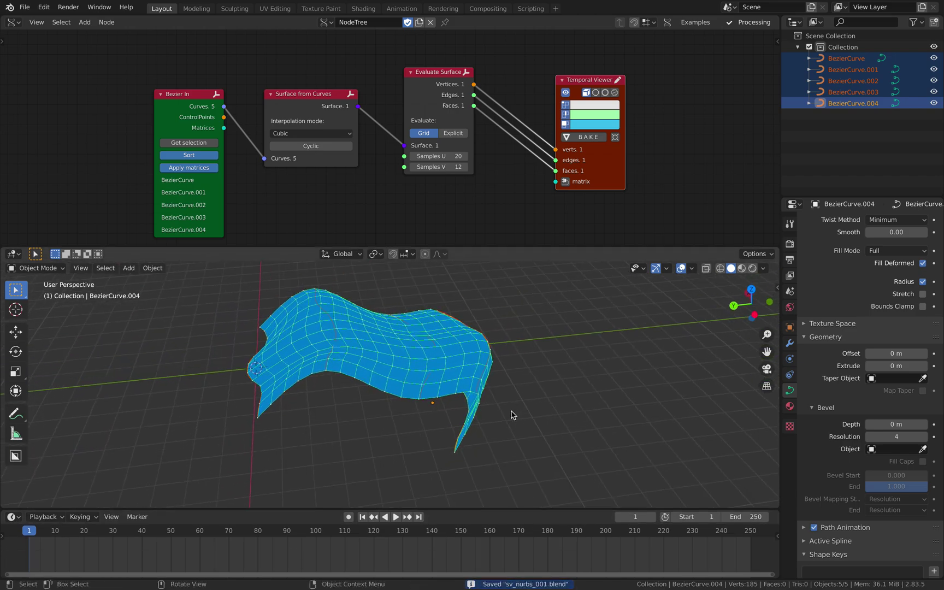
key(space)
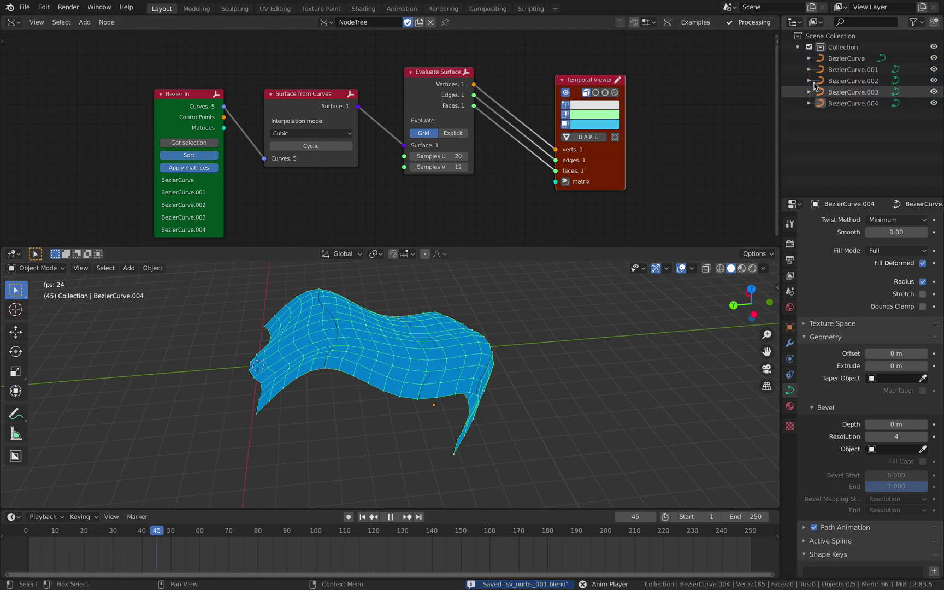
click(792, 58)
key(g)
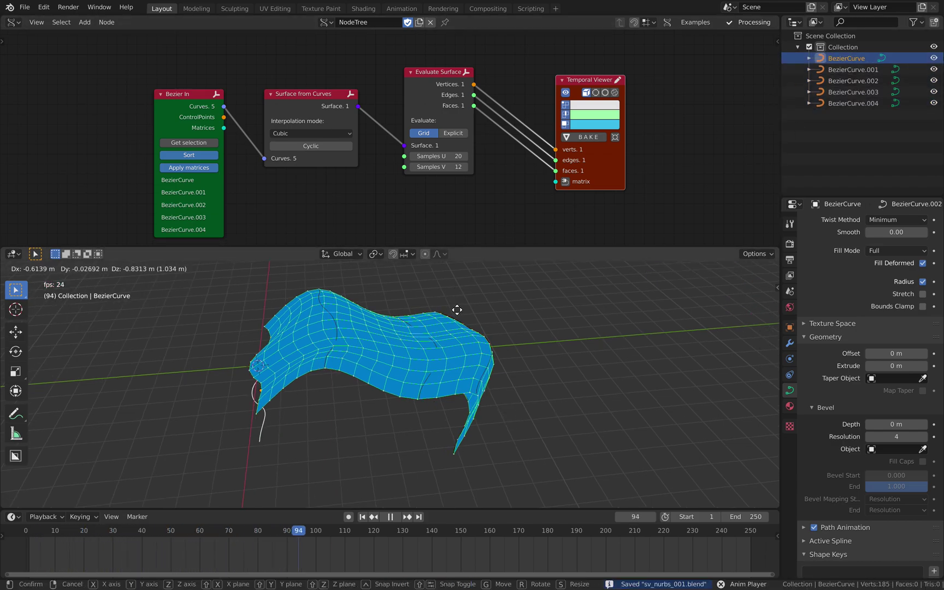
click(480, 311)
middle_drag(494, 309, 478, 306)
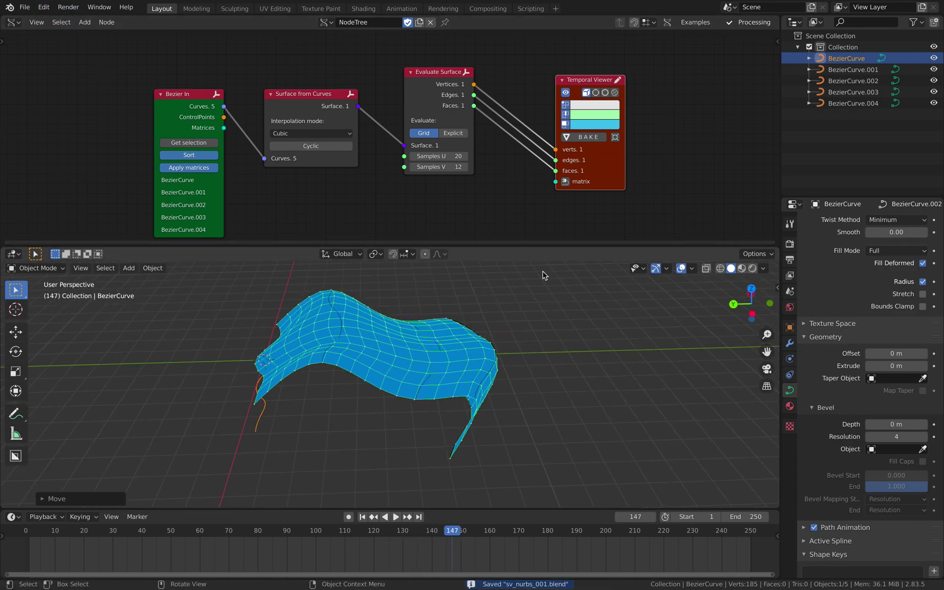
Reload the Bezier In node with all five curves selected, and space out the Bezier In, Surface from Curves and Evaluate Surface nodes
key(a)
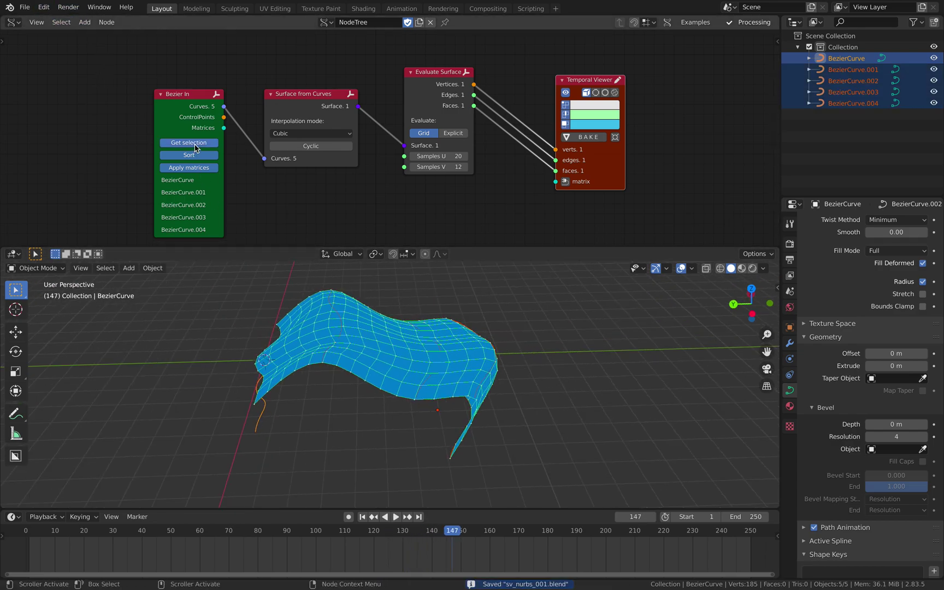
middle_drag(437, 343, 380, 341)
drag(190, 106, 157, 105)
drag(292, 105, 273, 102)
drag(414, 81, 407, 71)
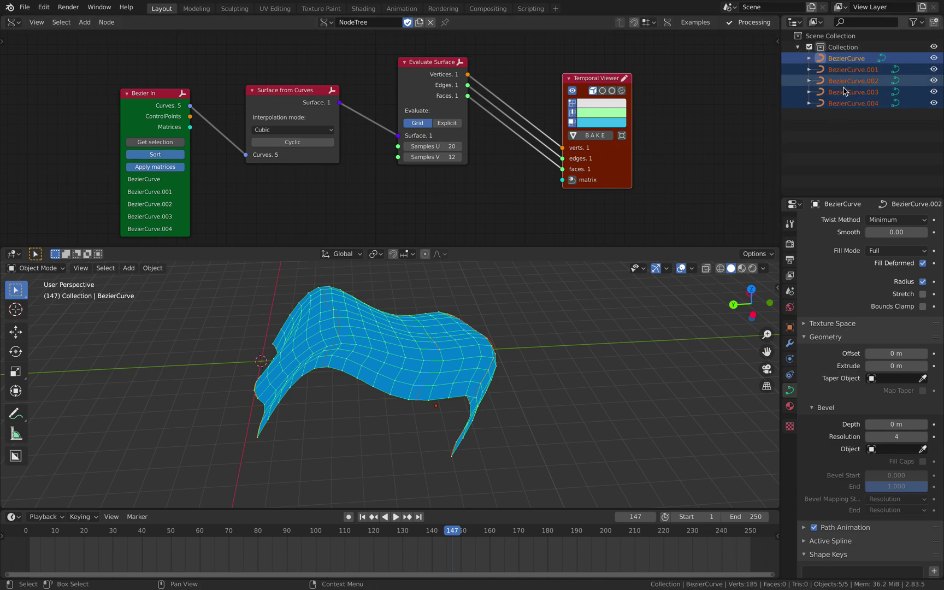
Select BezierCurve.001, BezierCurve.003 and BezierCurve to check where the source curves lie within the surface
click(850, 71)
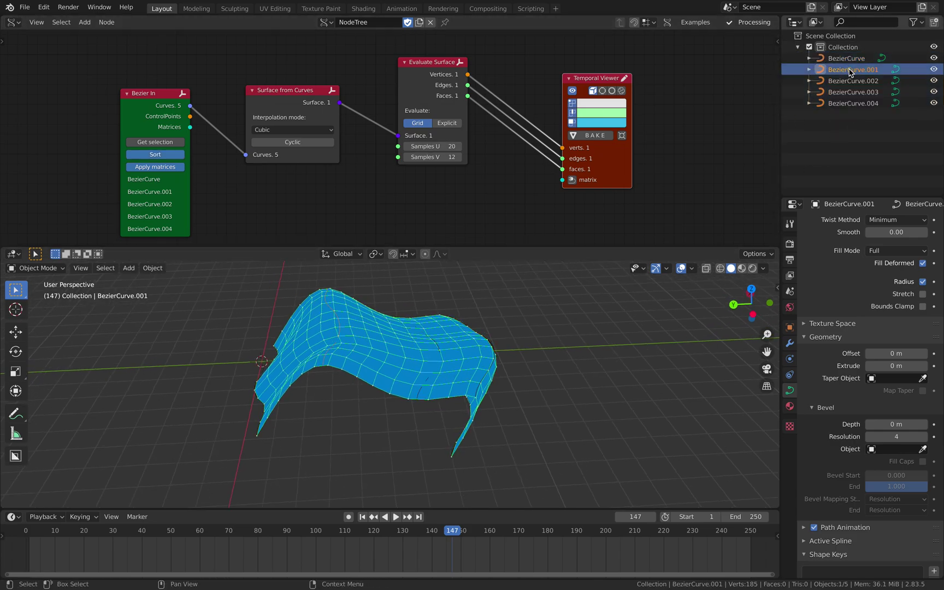
shift+click(850, 93)
click(539, 306)
middle_drag(387, 363, 400, 358)
click(259, 412)
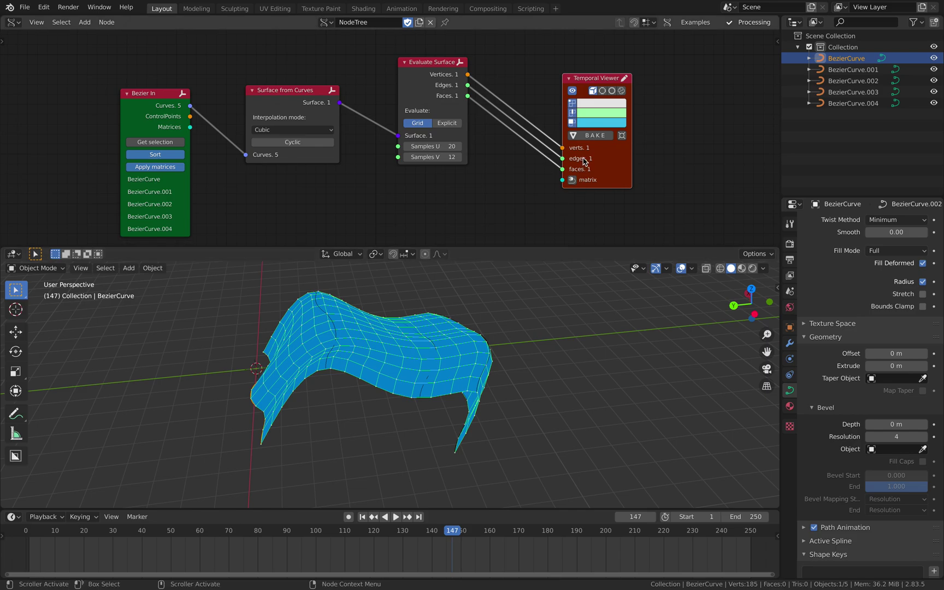
Add a Matrix In node to the Temporal Viewer's matrix input, set its Location X to 10.920, and save the file
click(572, 180)
drag(454, 130, 455, 190)
middle_drag(461, 191, 475, 131)
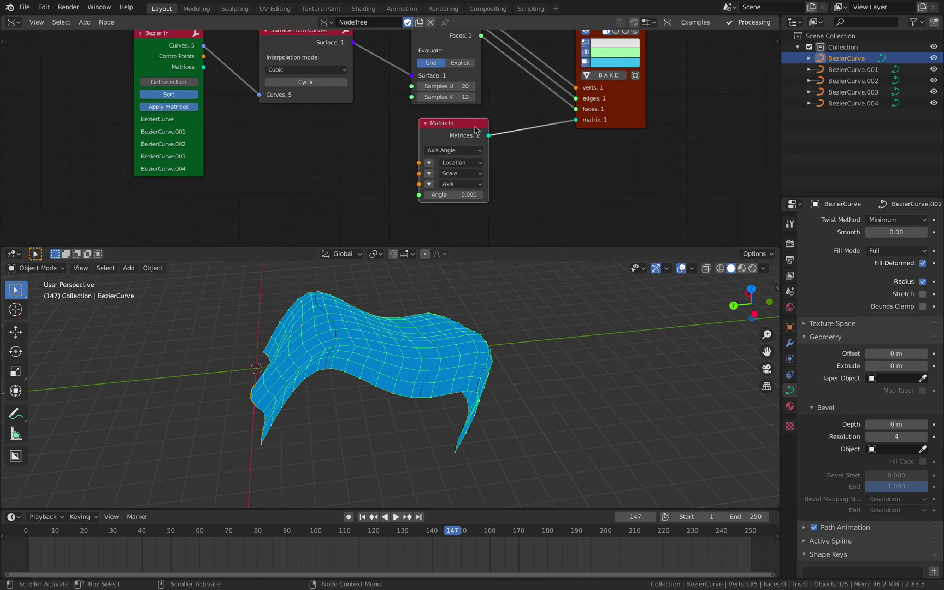
click(430, 163)
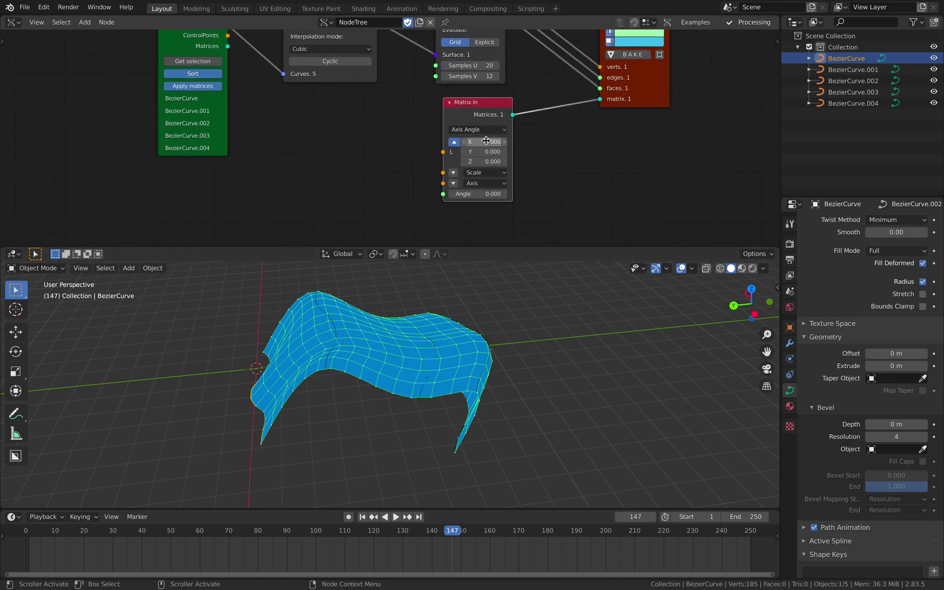
middle_drag(328, 371, 360, 328)
drag(477, 143, 517, 143)
middle_drag(499, 381, 407, 389)
click(428, 315)
key(ctrl+s)
Select the five curves one by one, ending with BezierCurve, and reload them into the Bezier In node with Sort disabled
click(401, 400)
shift+click(478, 372)
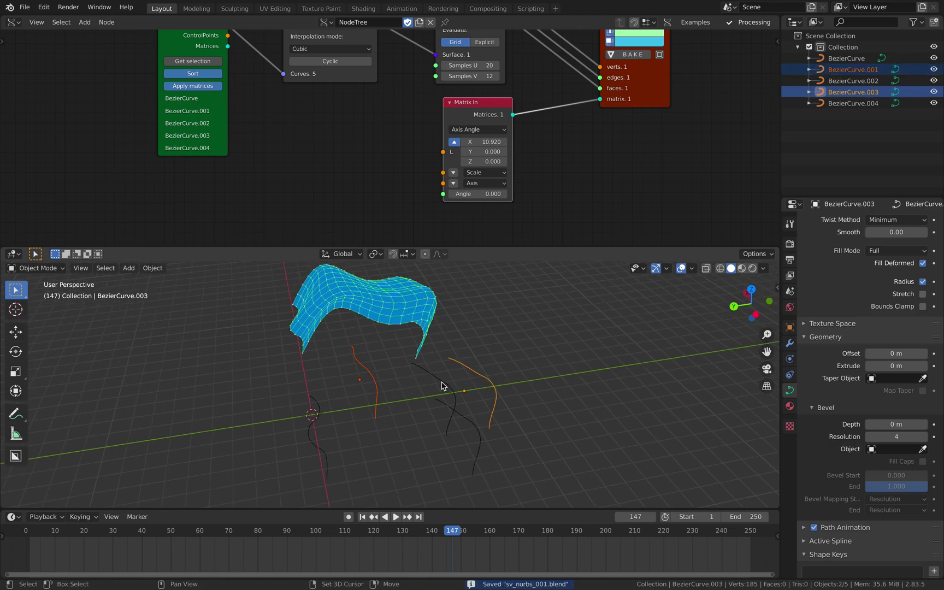
shift+click(443, 386)
shift+click(453, 415)
shift+click(317, 426)
middle_drag(390, 416, 377, 383)
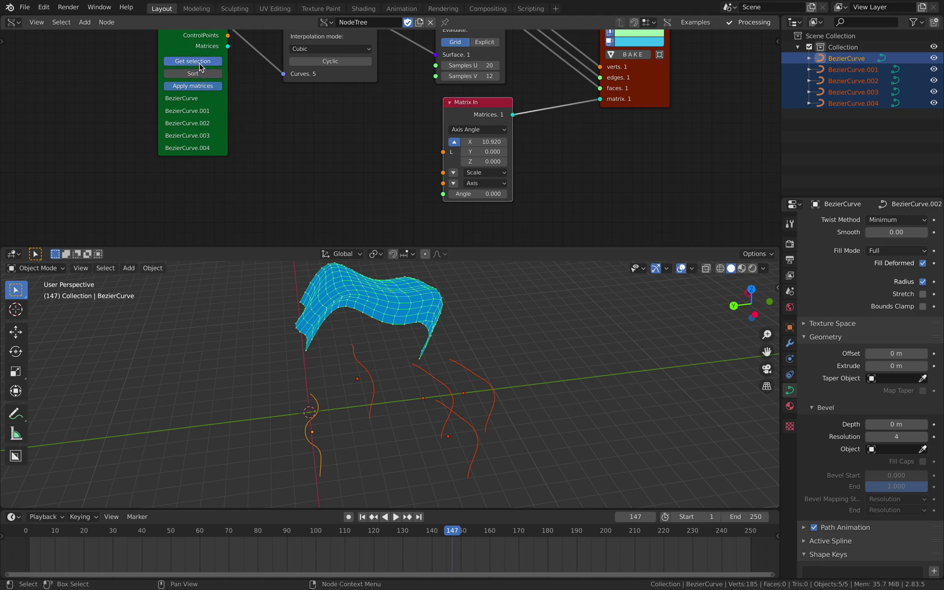
click(193, 61)
Reselect the five curves in a different order, starting with BezierCurve and ending with BezierCurve.004, and reload them into the Bezier In node
click(319, 403)
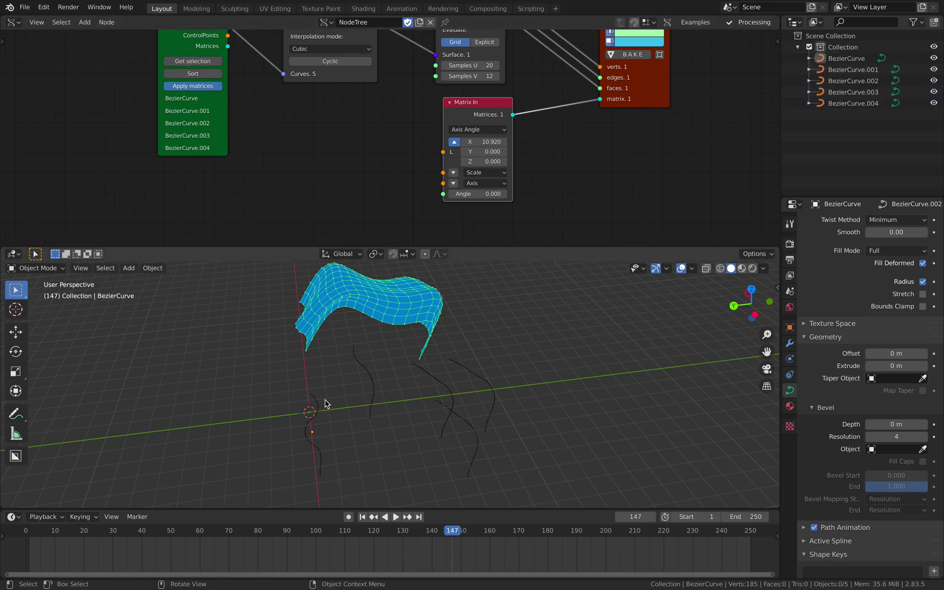
shift+click(433, 384)
shift+click(373, 381)
shift+click(472, 378)
shift+click(468, 419)
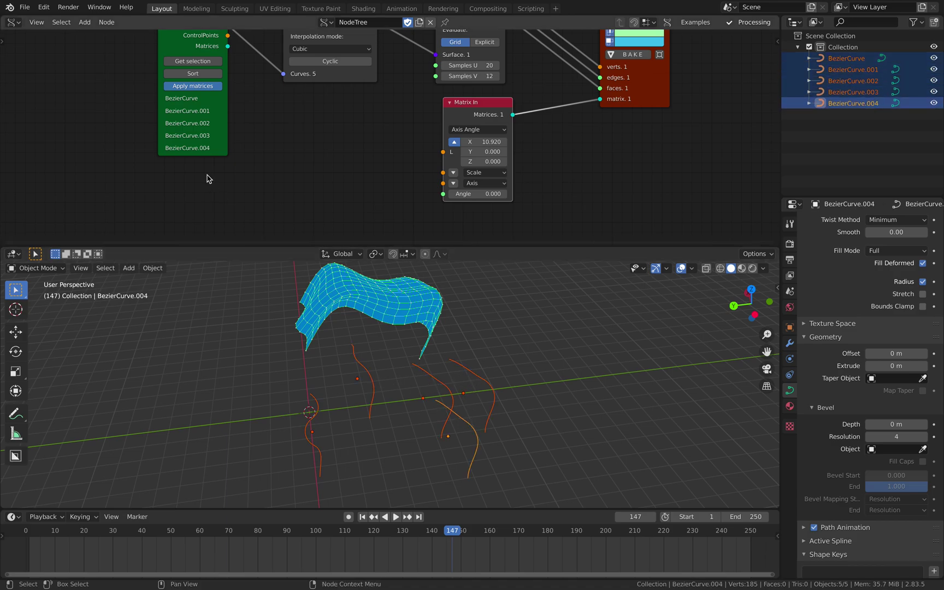
click(185, 64)
middle_drag(382, 344, 422, 316)
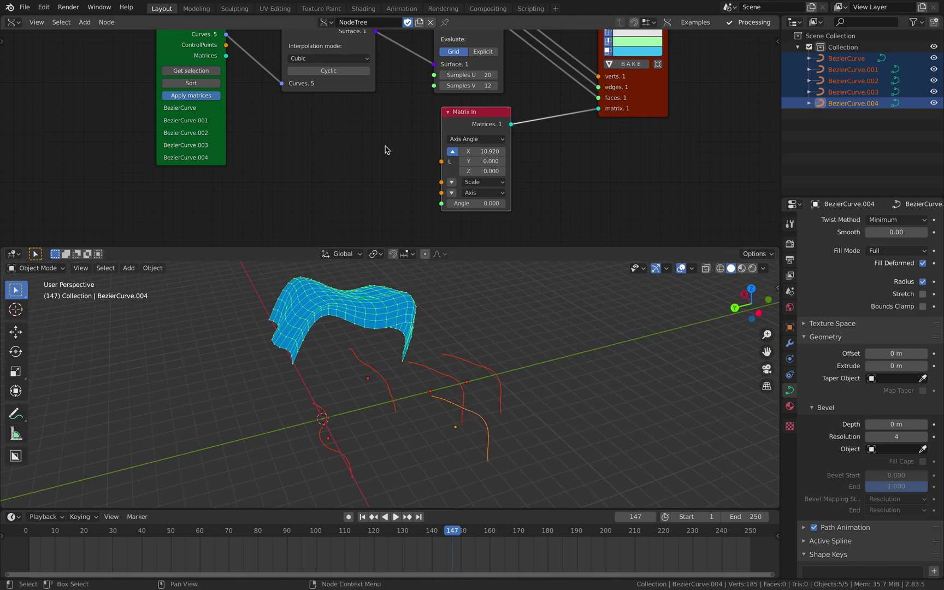
Move the Bezier In node farther from the Surface from Curves node to make room between them
middle_drag(385, 150, 381, 174)
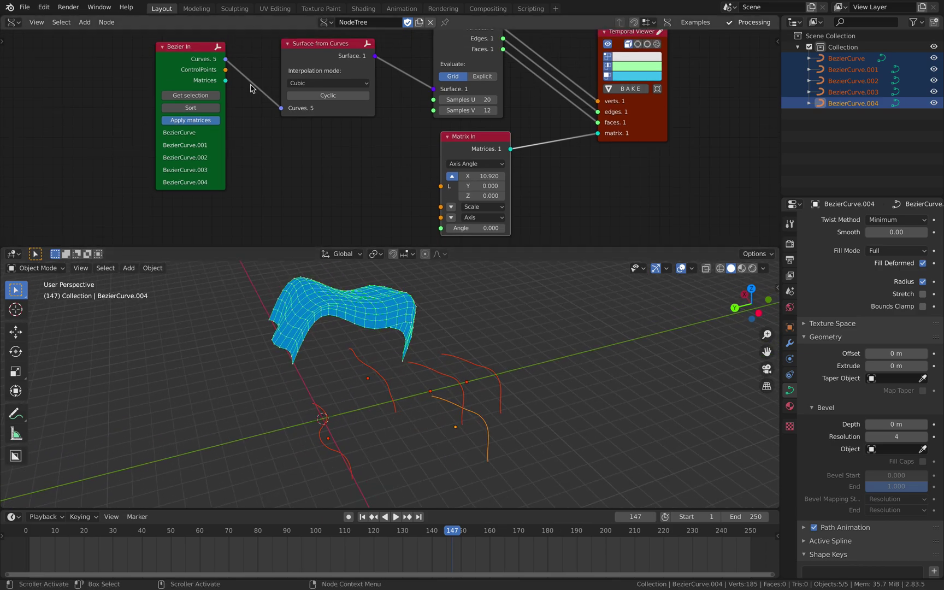
middle_drag(249, 98, 290, 108)
drag(225, 80, 101, 78)
Insert a List Shuffle node between Bezier In and Surface from Curves, and set its level to 1
key(shift+a)
mouse_move(248, 104)
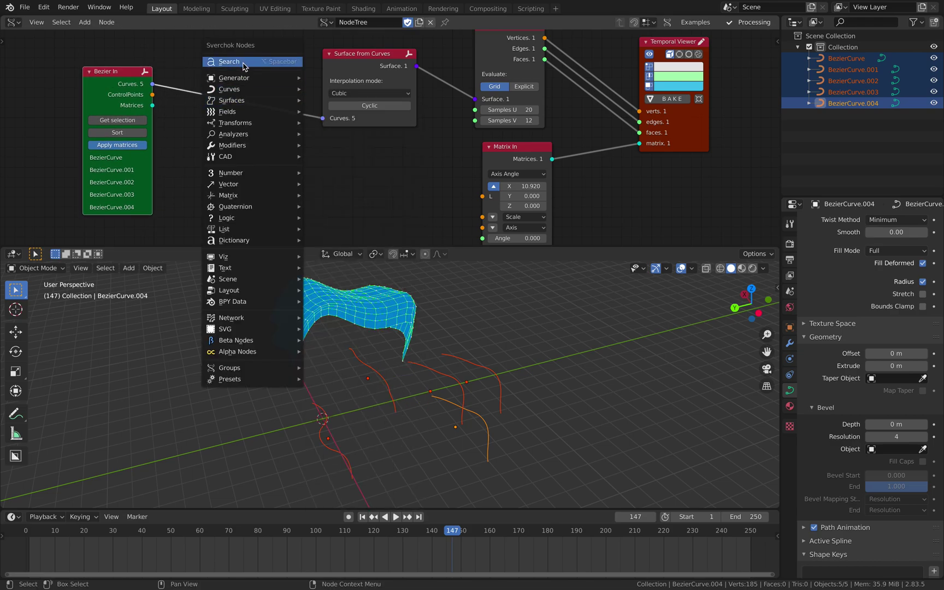
click(243, 61)
text(list)
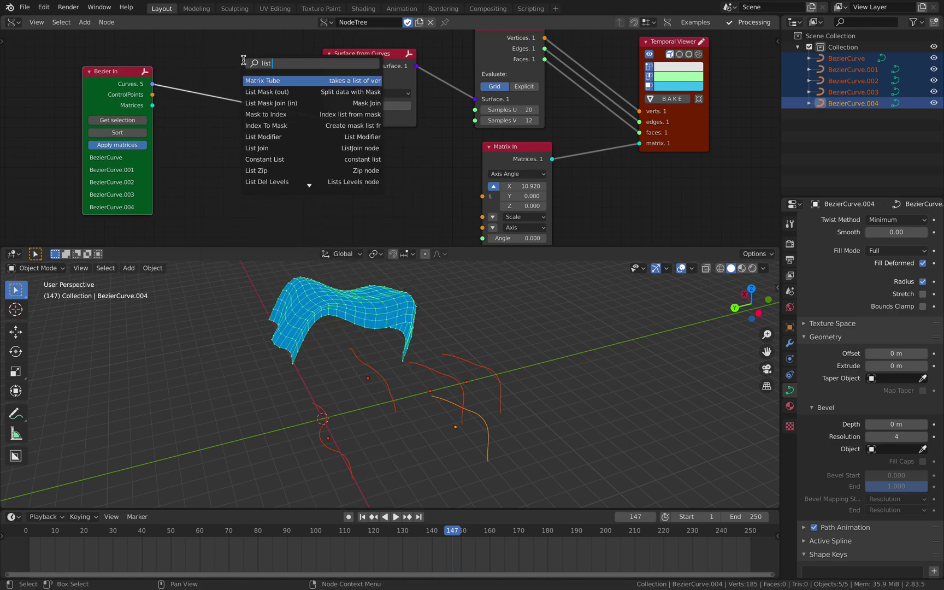
text( so)
key(BackSpace)
key(BackSpace)
key(BackSpace)
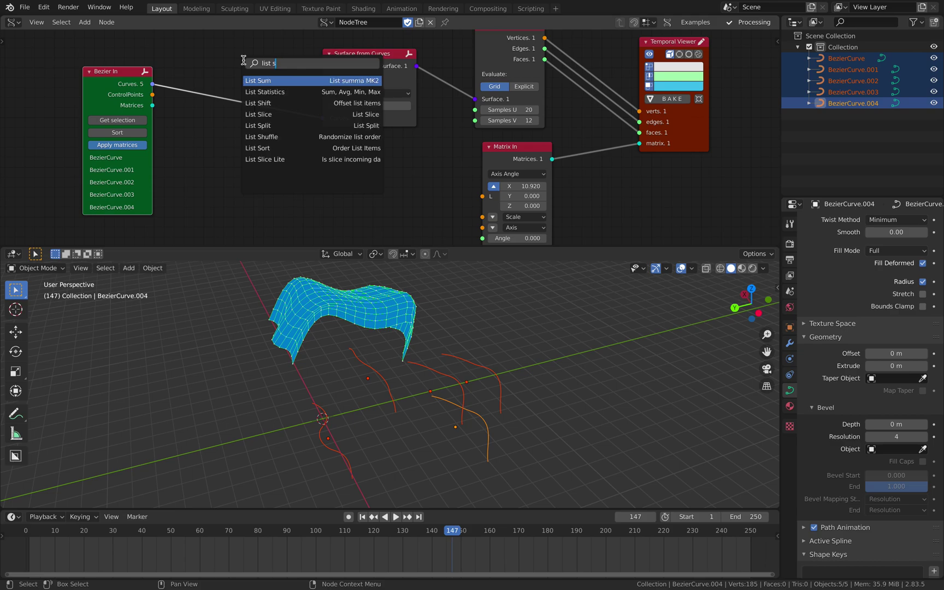
text(shu)
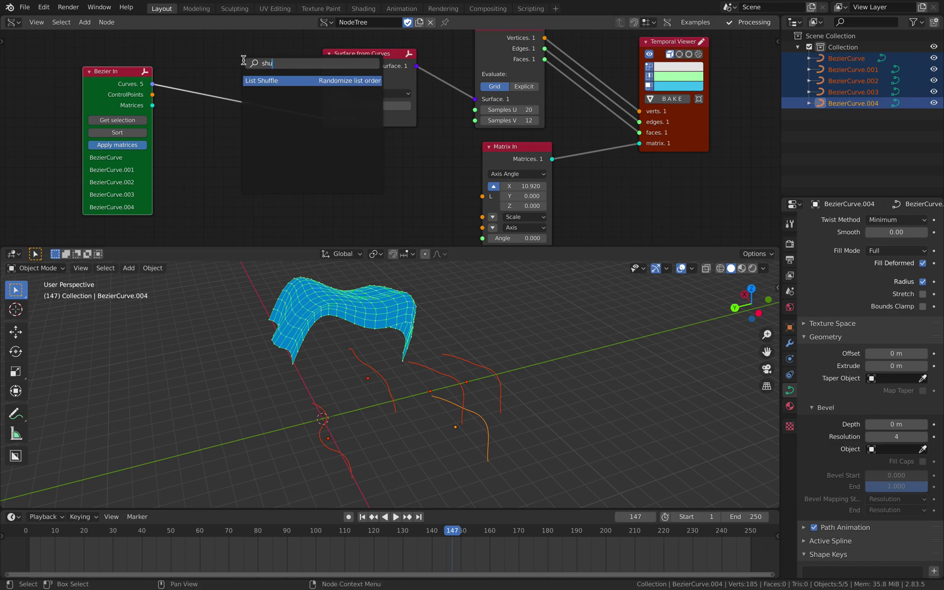
key(Return)
click(214, 74)
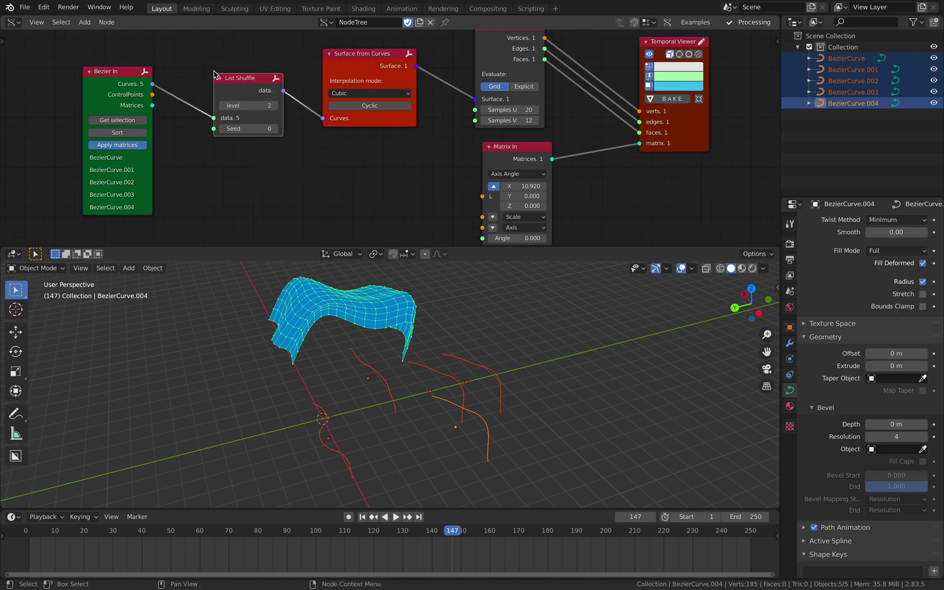
click(221, 108)
mouse_move(372, 301)
middle_down()
mouse_move(383, 325)
mouse_move(373, 303)
middle_up()
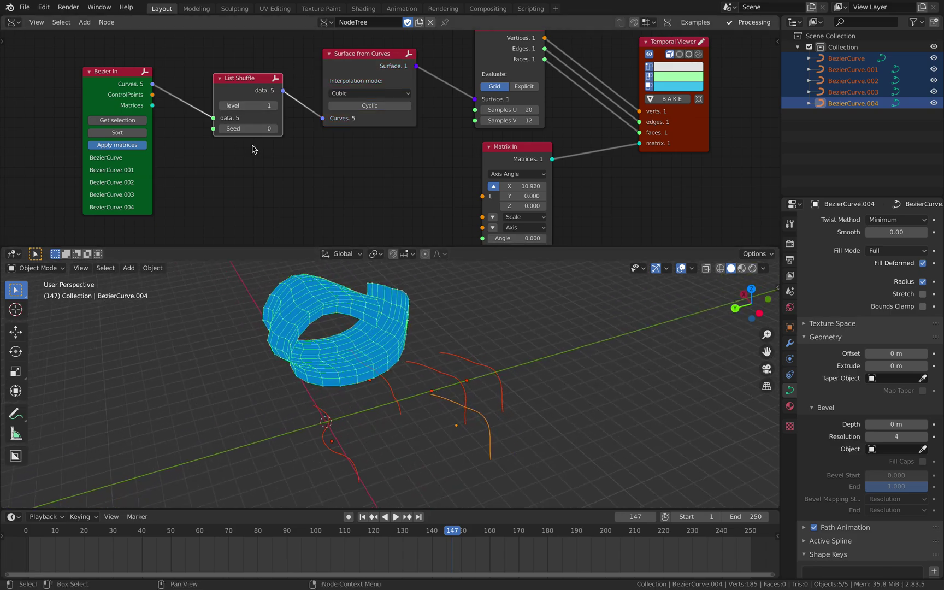
Set the List Shuffle node's seed to 84 and move the node up above the connection line
drag(248, 128, 336, 128)
middle_drag(383, 348, 358, 348)
drag(252, 128, 282, 129)
drag(244, 97, 239, 67)
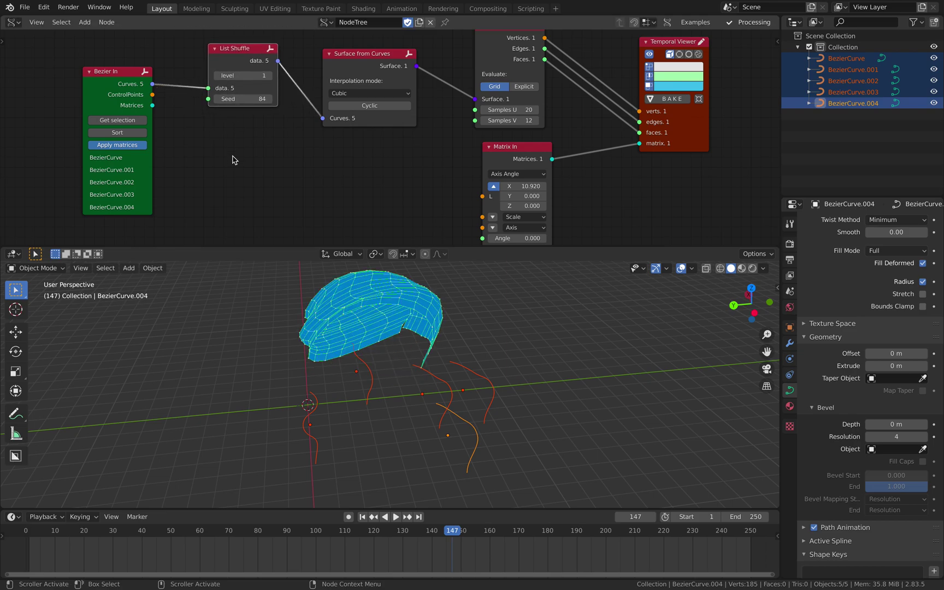
Add a List Sort node below the List Shuffle node
key(alt+space)
text(llist s)
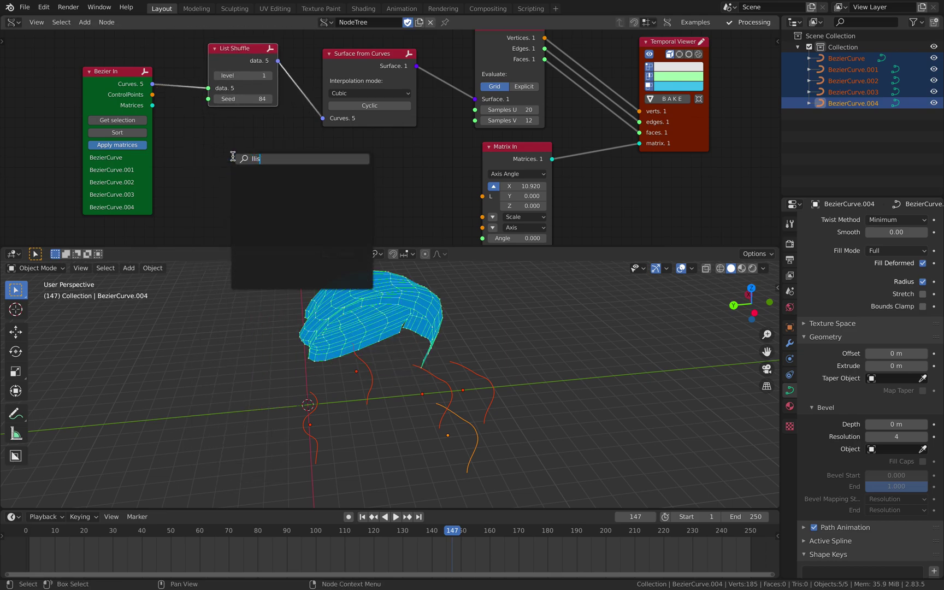
key(BackSpace)
key(BackSpace)
key(BackSpace)
key(BackSpace)
text(list so)
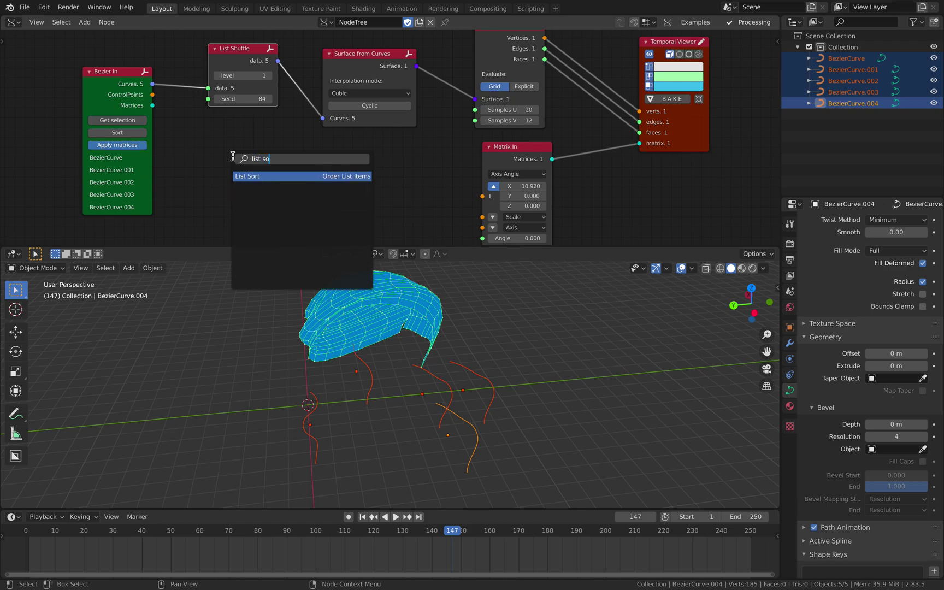
key(Return)
click(229, 150)
Link the Bezier In curves to the List Sort data input, and the List Sort output to the Surface from Curves input
drag(112, 85, 81, 91)
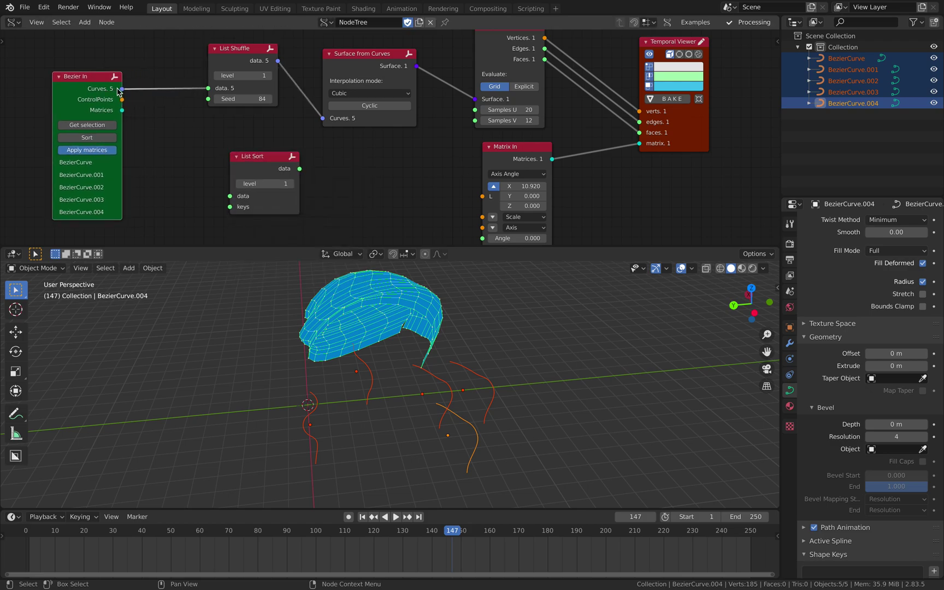
drag(239, 195, 236, 196)
drag(271, 169, 253, 151)
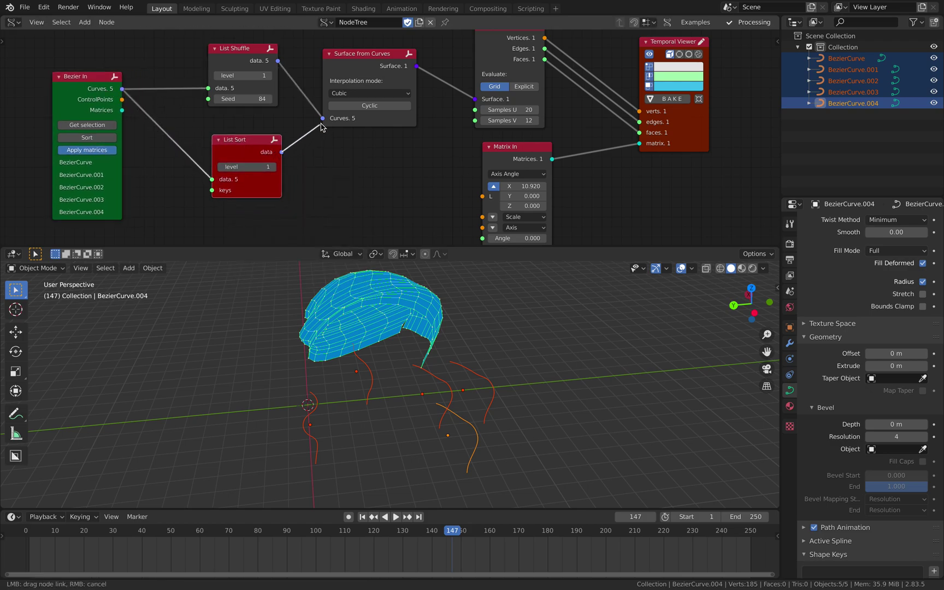
drag(322, 124, 322, 118)
Add a List Input node and place it below the Bezier In and List Sort nodes
middle_drag(306, 185, 333, 164)
key(alt+space)
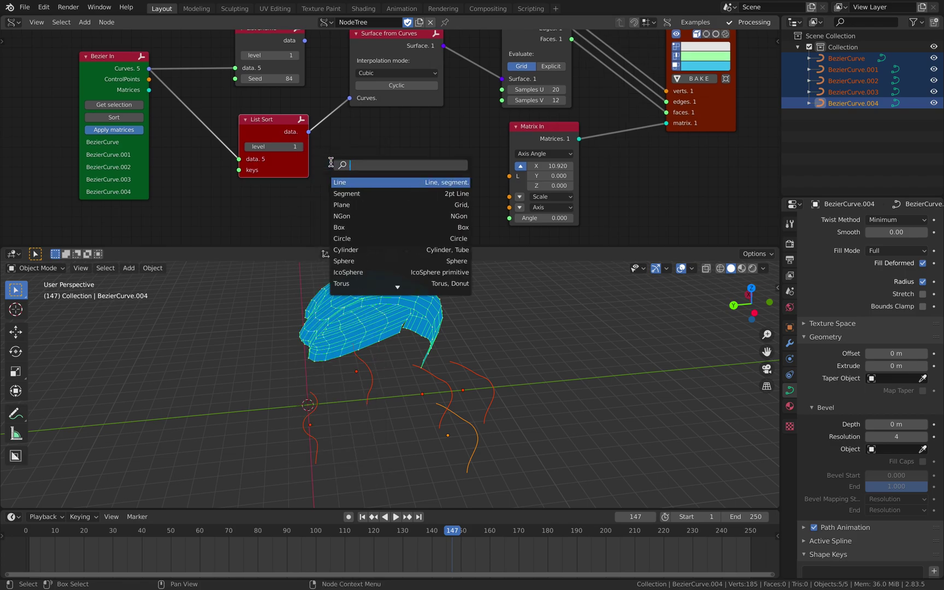
text(list i)
key(Down)
key(Down)
key(Down)
key(Return)
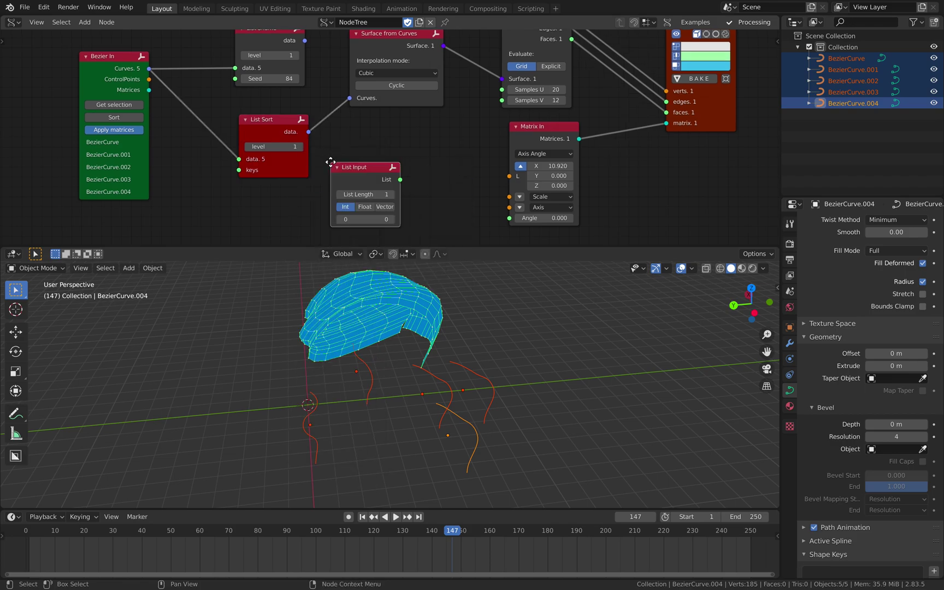
click(196, 194)
Set the List Input's length to 5 and link its list to the List Sort node's keys input
middle_drag(220, 152, 239, 82)
click(278, 157)
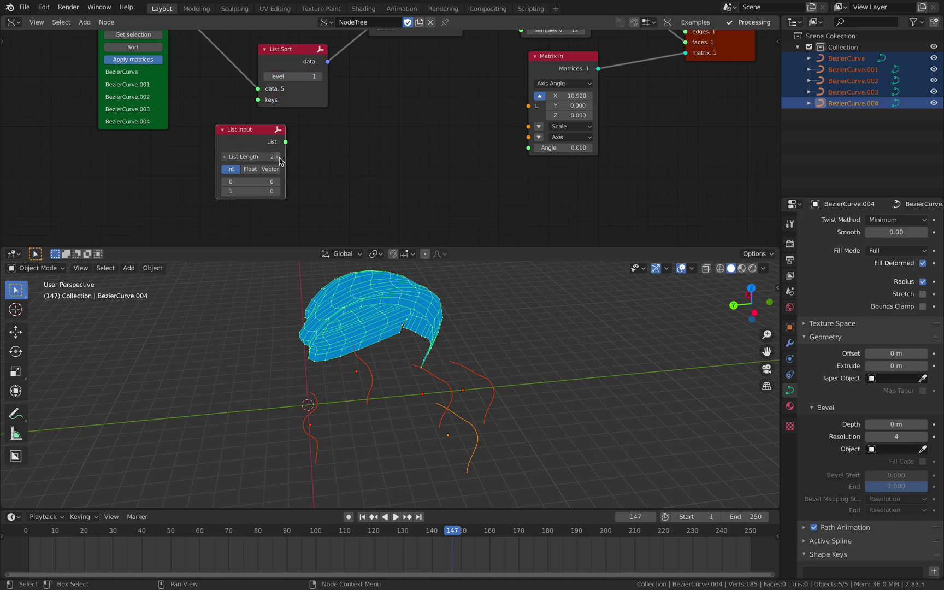
click(279, 156)
click(278, 157)
click(278, 157)
drag(263, 140, 258, 100)
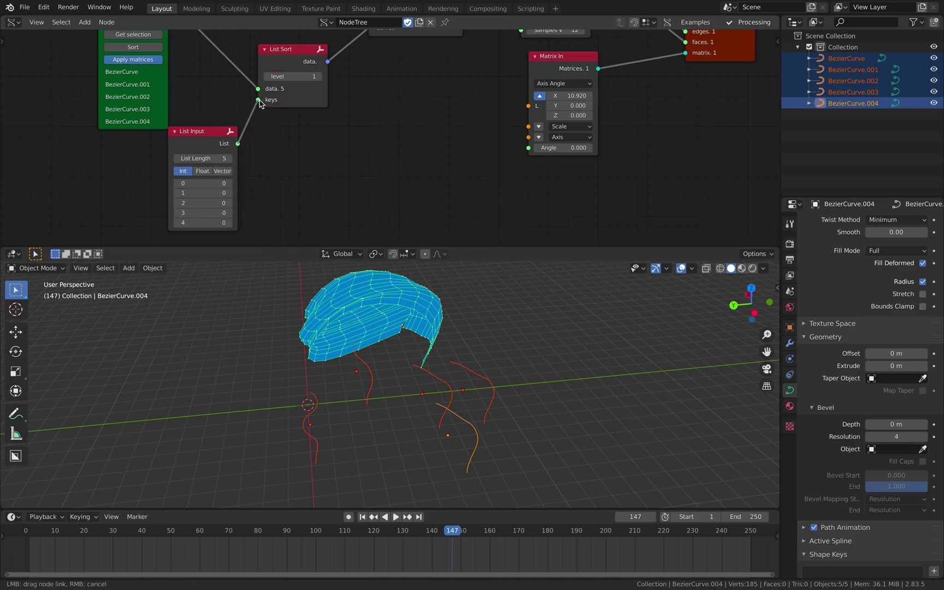
Enter the integer values 4, 0, 2, 1 and 3 in the List Input node as sorting keys
ctrl+scroll(215, 183, up, 4)
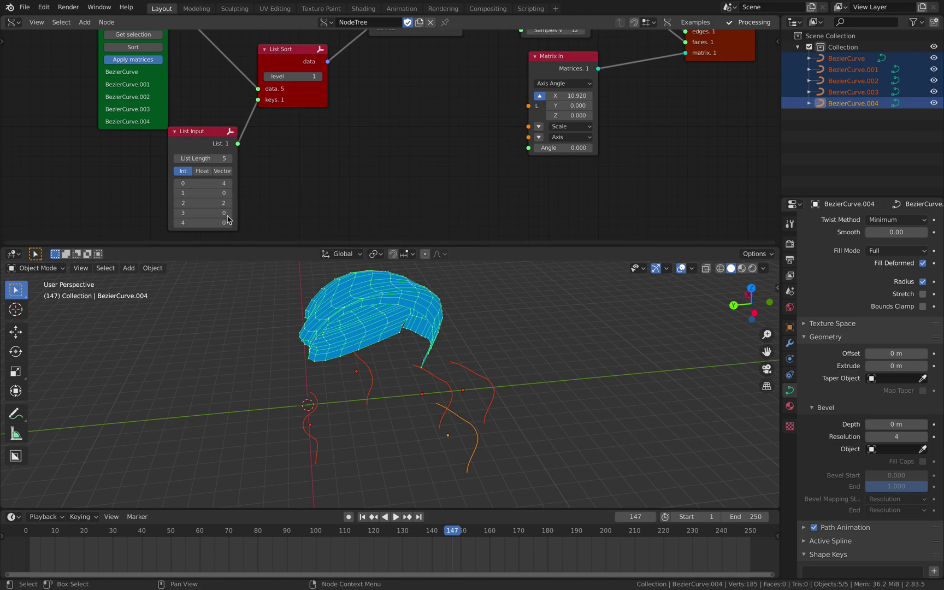
click(227, 215)
text(1)
key(Return)
click(228, 219)
text(3)
key(Return)
middle_drag(349, 312, 369, 324)
scroll(231, 148, down, 1)
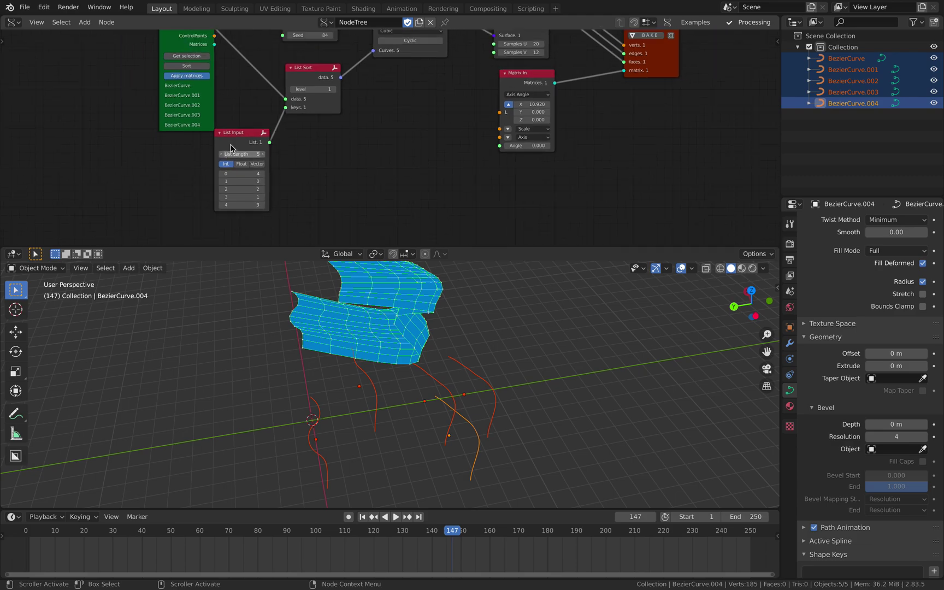
Move the List Input and Bezier In nodes away from the List Sort node, and save the file
middle_drag(231, 148, 226, 202)
drag(230, 191, 220, 189)
drag(173, 93, 127, 99)
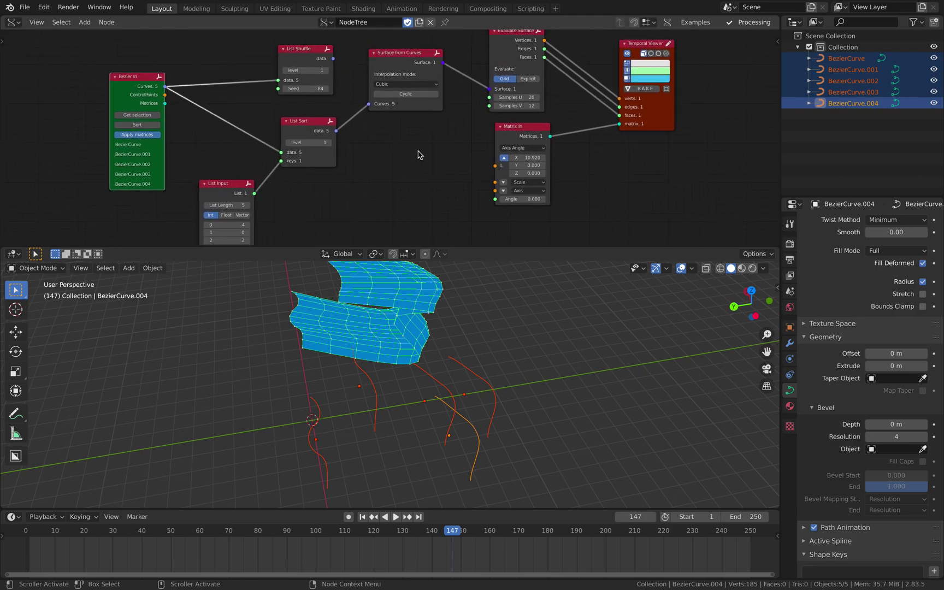
key(ctrl+s)
Link the List Shuffle output back to Surface from Curves, set its seed to 114, and deselect the curves
middle_drag(451, 341, 427, 326)
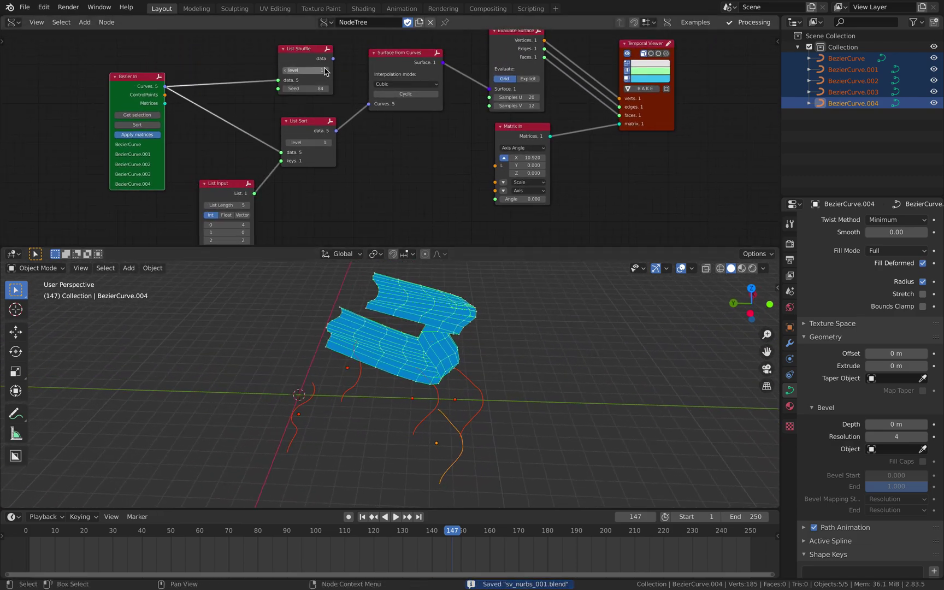
drag(332, 59, 369, 104)
drag(316, 87, 386, 283)
middle_drag(386, 282, 511, 357)
click(455, 365)
Add a Polyline Viewer node in the empty area below the Matrix In node
middle_drag(399, 216, 354, 116)
scroll(361, 148, down, 3)
middle_drag(365, 166, 356, 179)
key(alt+space)
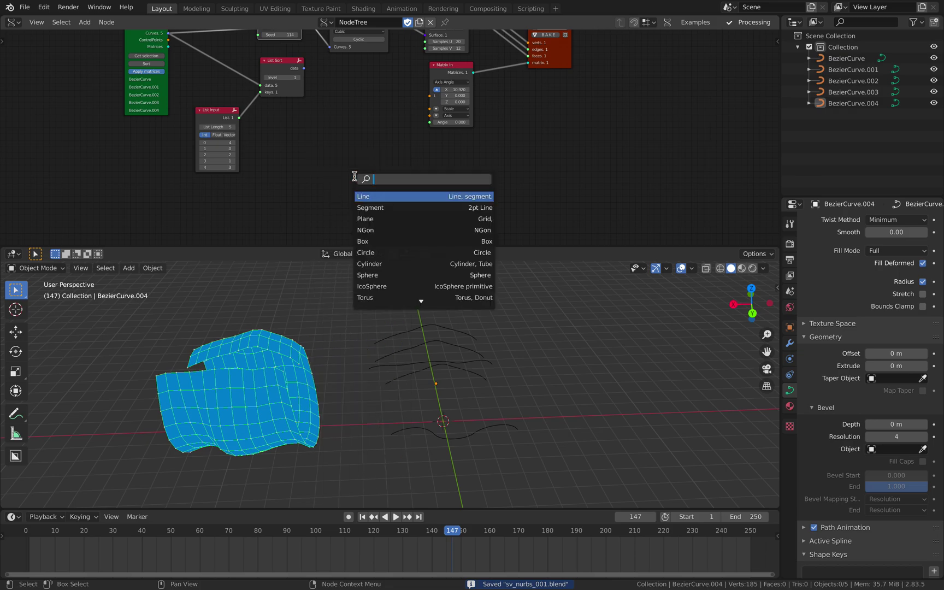
text(polyli)
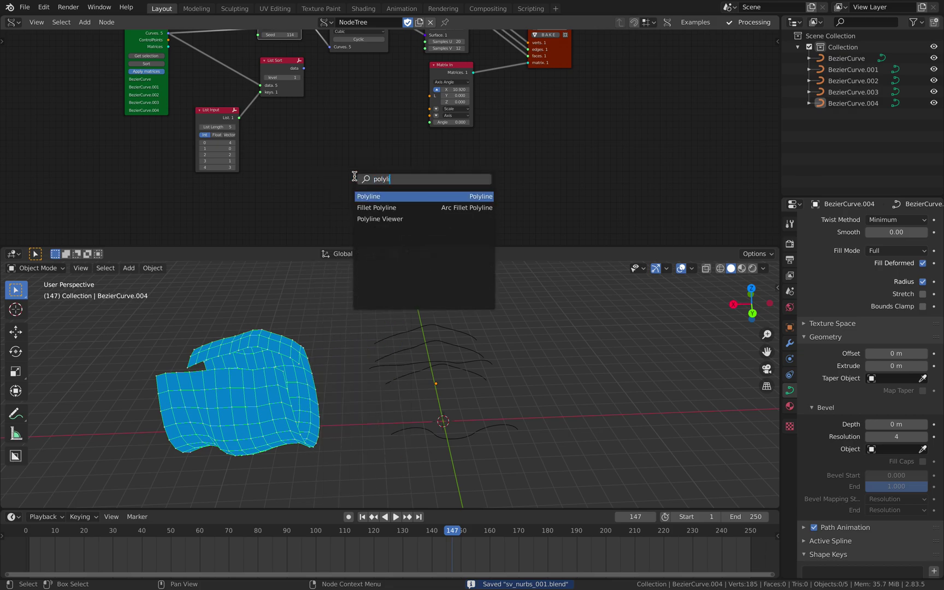
key(Down)
key(Down)
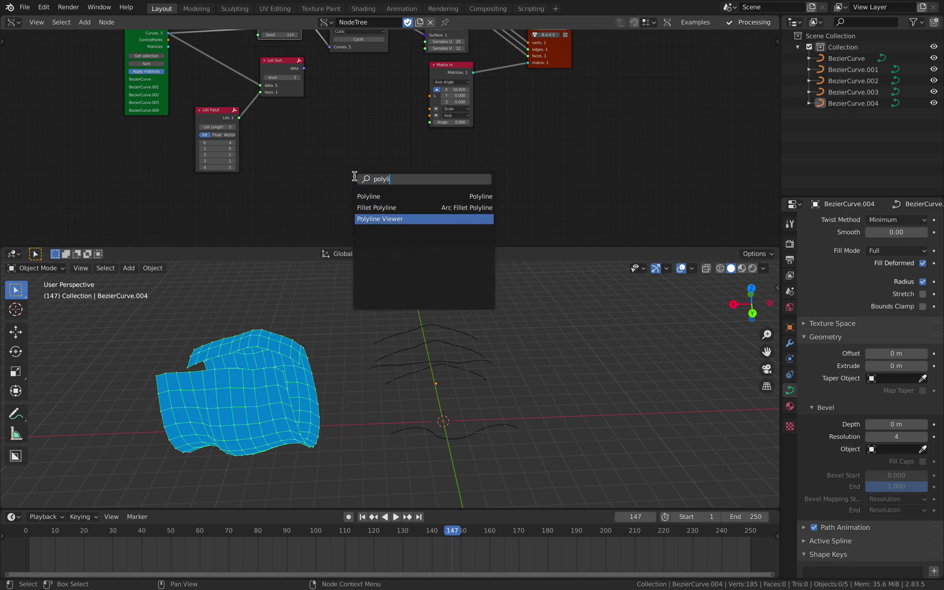
key(Up)
key(Up)
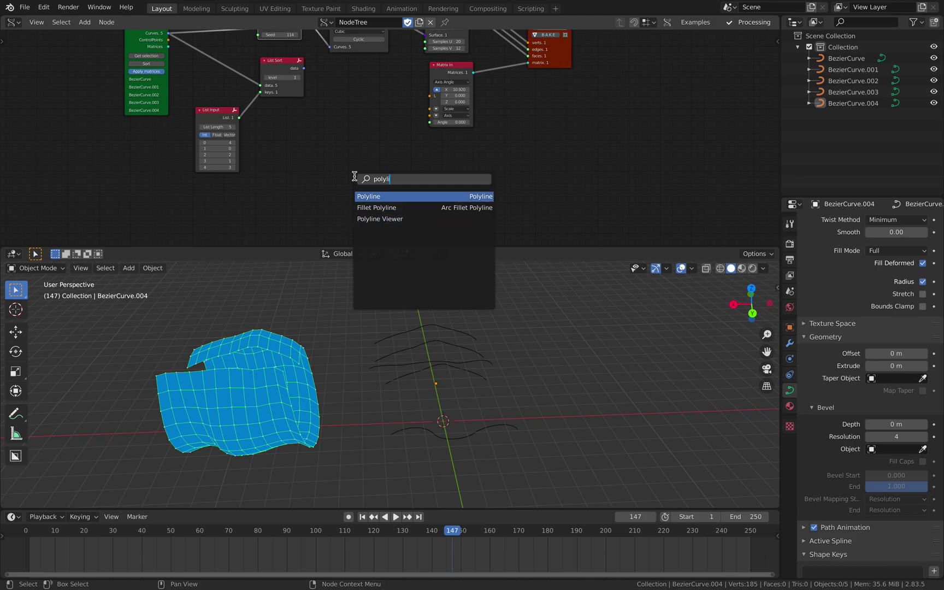
key(Down)
key(Down)
key(Return)
click(500, 146)
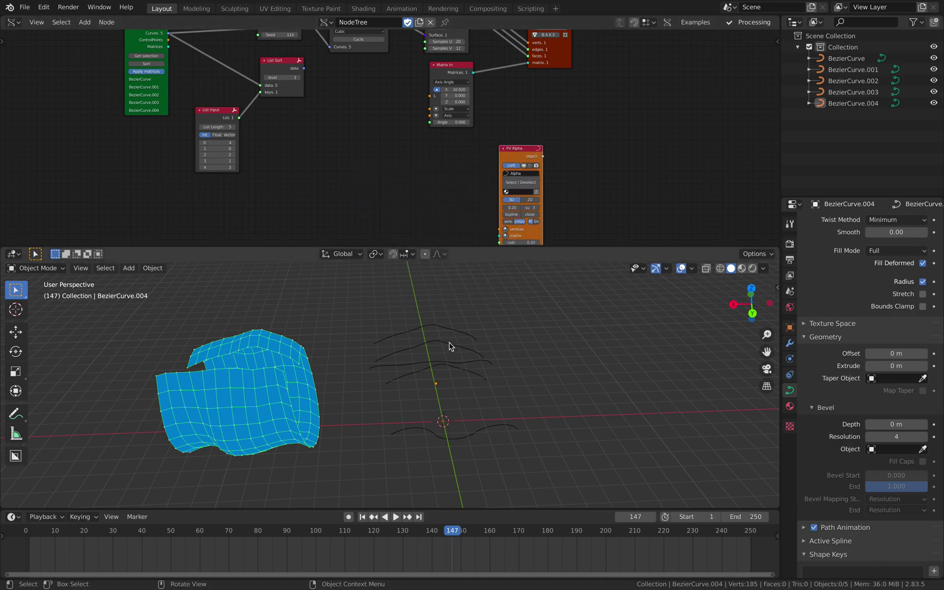
Select the five Bezier curves, add an Objects in node below List Input, and load the selection into it
drag(403, 306, 480, 444)
middle_drag(480, 444, 477, 422)
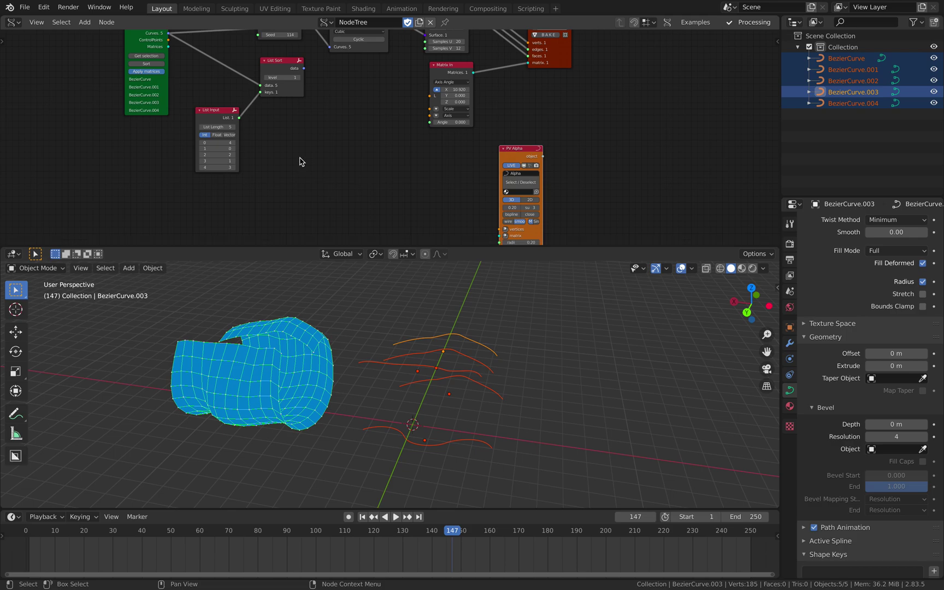
middle_drag(300, 162, 300, 128)
scroll(299, 150, up, 1)
key(alt+space)
text(objects )
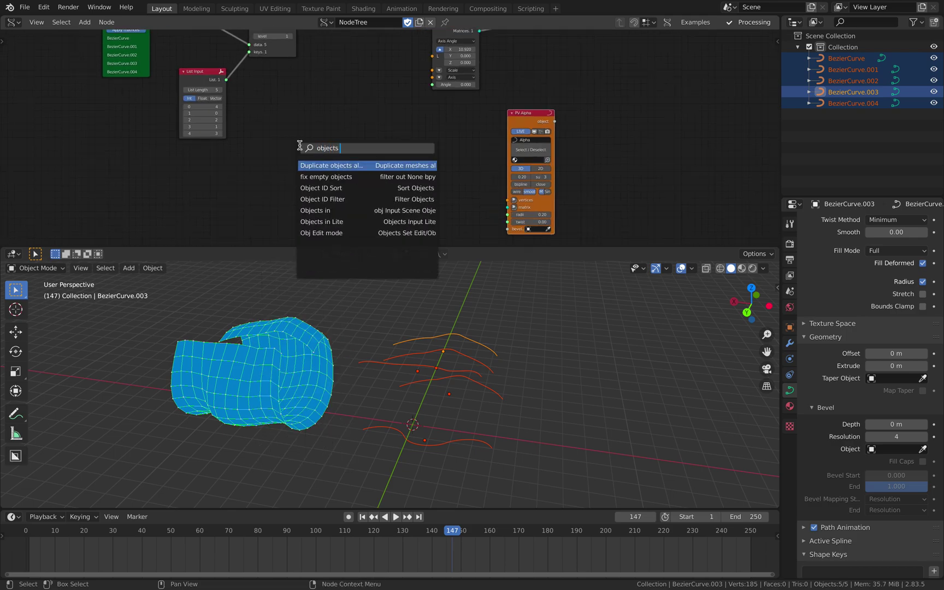
text( in)
key(Return)
click(276, 123)
scroll(313, 137, up, 1)
click(304, 192)
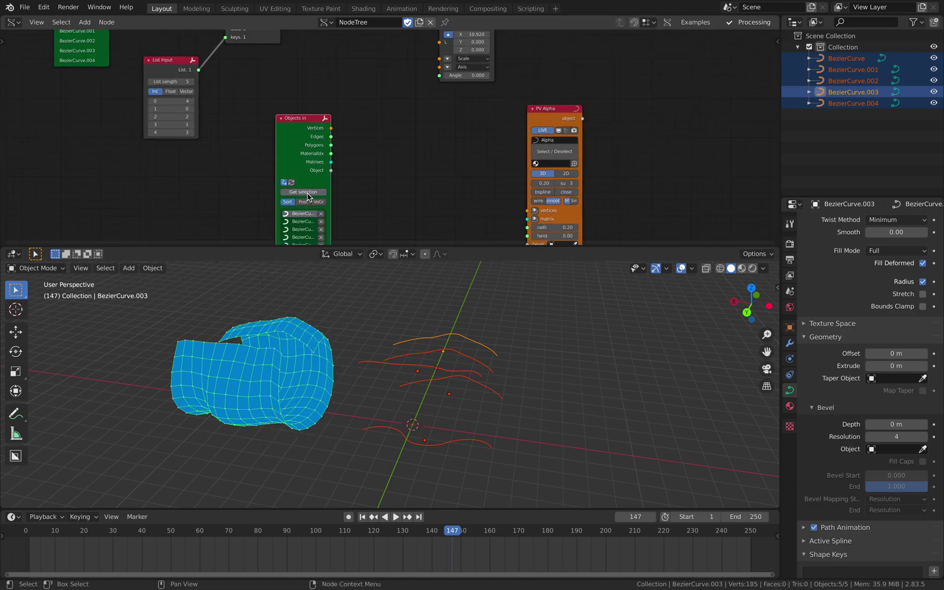
Widen the Objects in node to show the full curve names, and move it and the PV Alpha node farther apart
middle_drag(362, 205, 362, 184)
scroll(361, 184, up, 1)
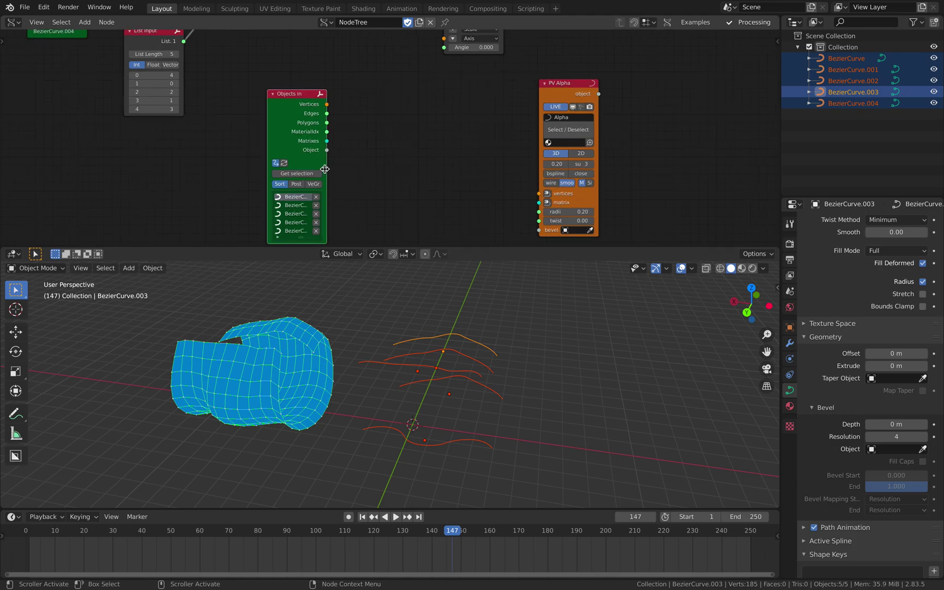
drag(325, 169, 365, 169)
middle_drag(357, 125, 345, 145)
drag(315, 134, 259, 148)
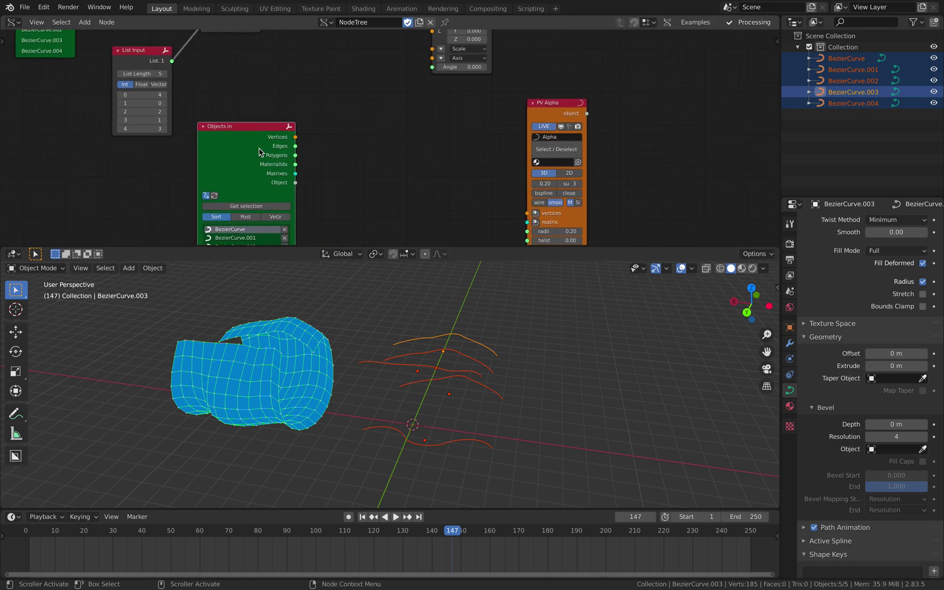
middle_drag(434, 169, 417, 133)
drag(518, 96, 578, 101)
Add a Bevel a Curve node before PV Alpha and link the Objects in vertices to its Curve input
key(alt+space)
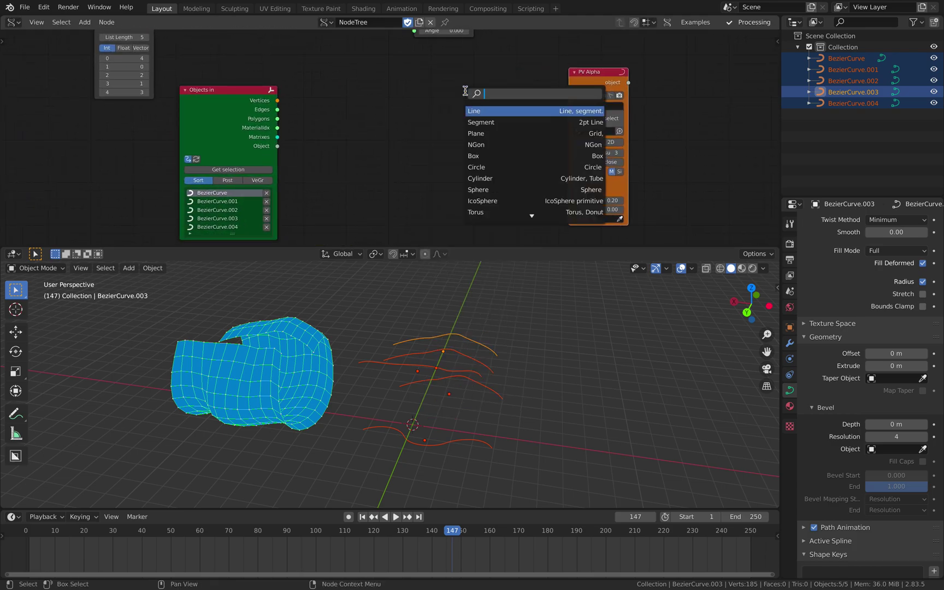
text(bev)
key(Down)
key(Up)
key(Return)
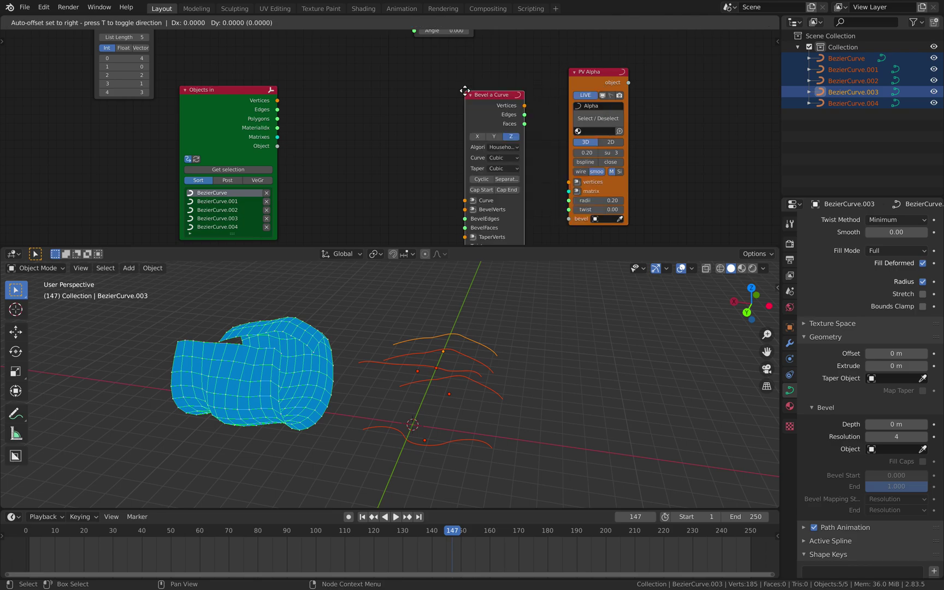
click(424, 73)
drag(277, 101, 311, 112)
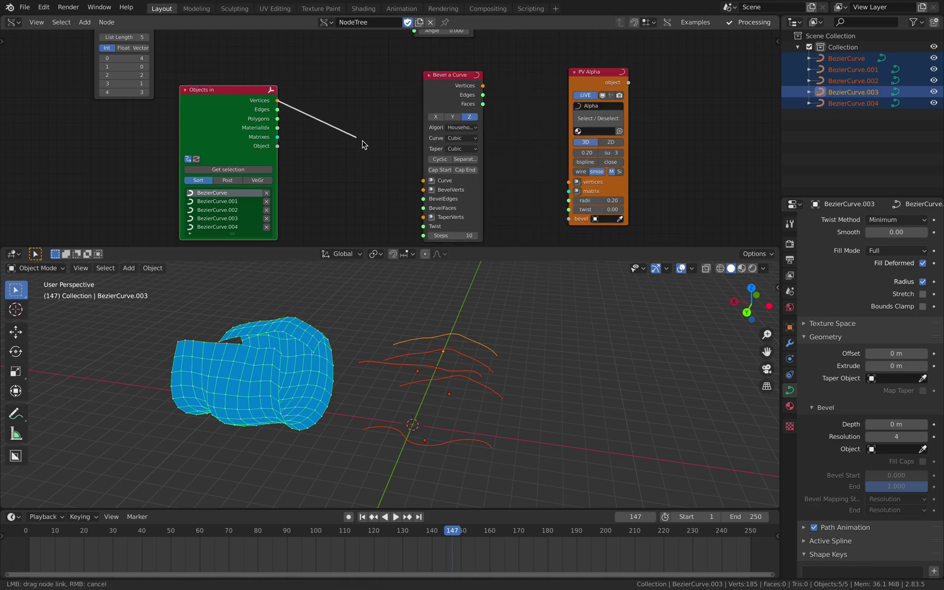
Add a Circle node and link its vertices to BevelVerts and its polygons to BevelFaces on Bevel a Curve
middle_drag(332, 187, 345, 181)
key(alt+space)
text(cir)
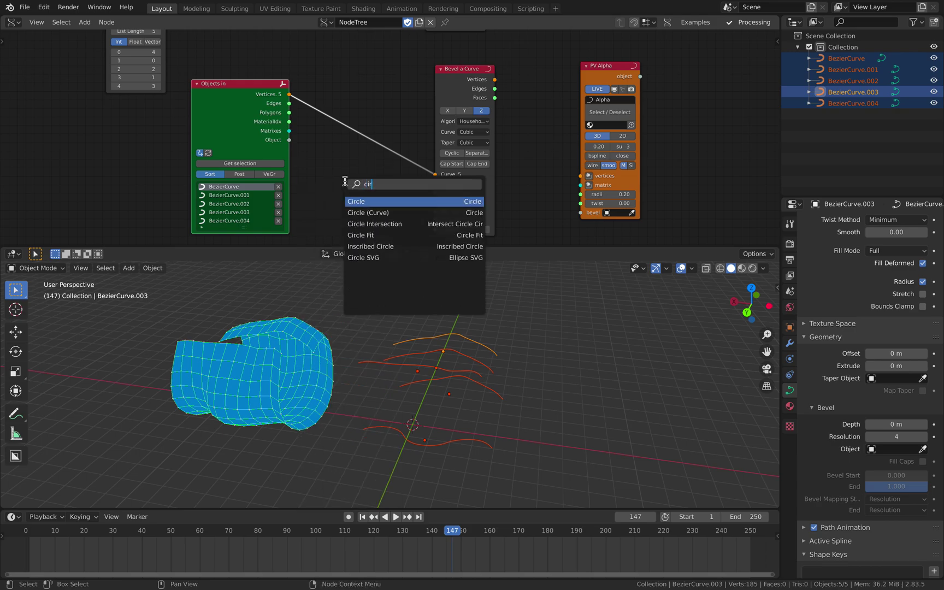
key(Return)
click(345, 181)
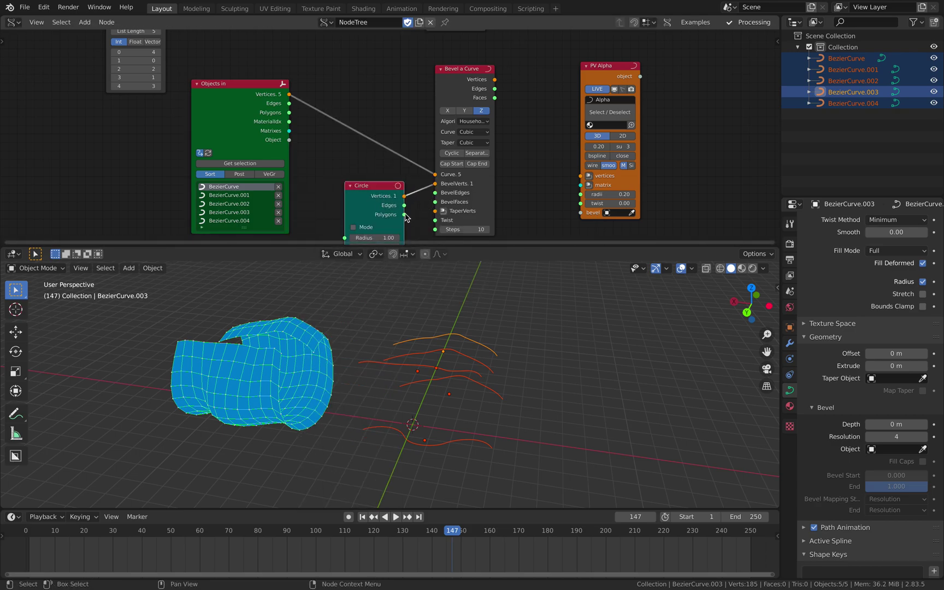
drag(406, 218, 435, 202)
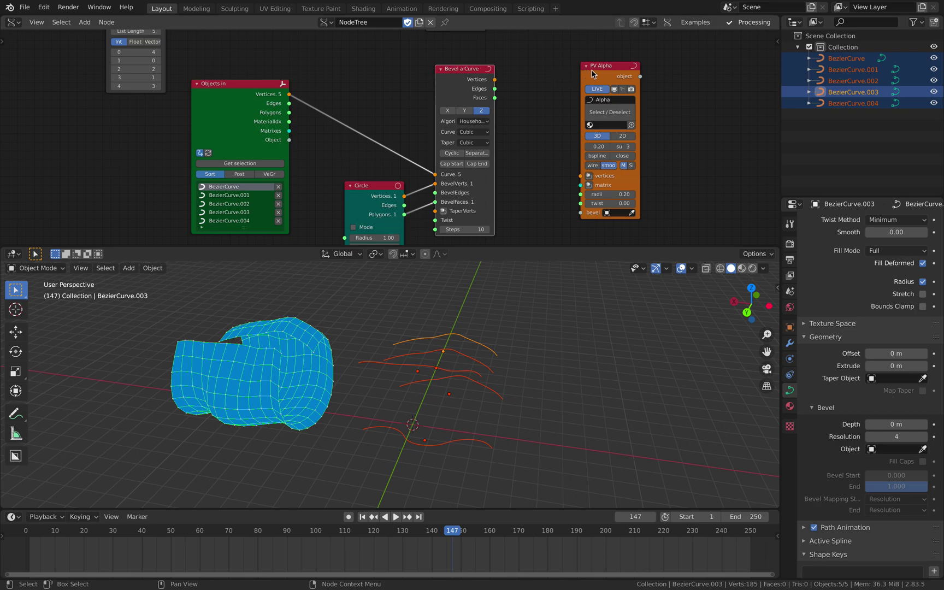
Move PV Alpha closer, enlarge the node editor area, and link the Bevel a Curve vertices to PV Alpha's vertices input
drag(592, 74, 572, 72)
middle_drag(522, 117, 368, 155)
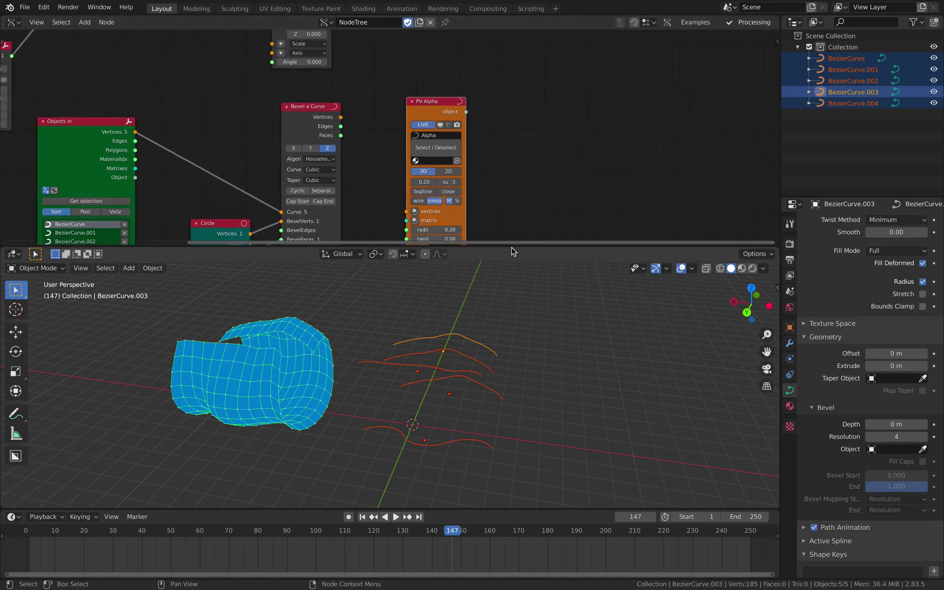
drag(512, 246, 510, 329)
middle_drag(505, 282, 521, 228)
scroll(521, 227, up, 3)
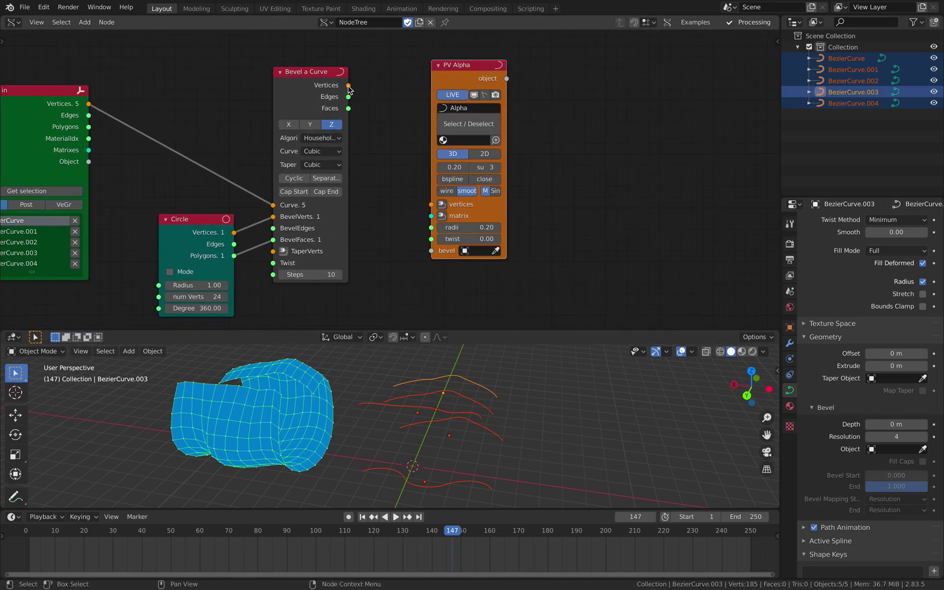
drag(348, 87, 365, 85)
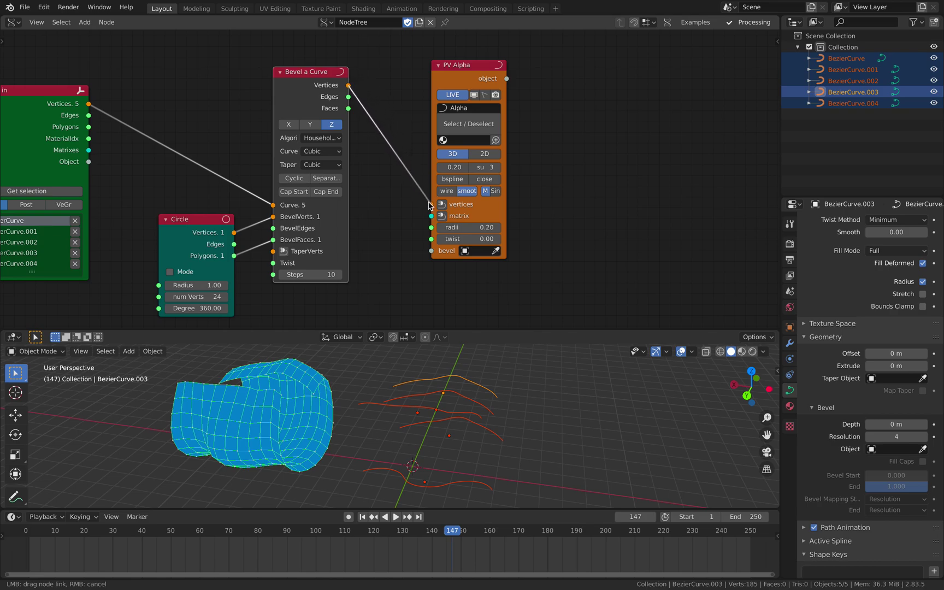
drag(430, 207, 431, 205)
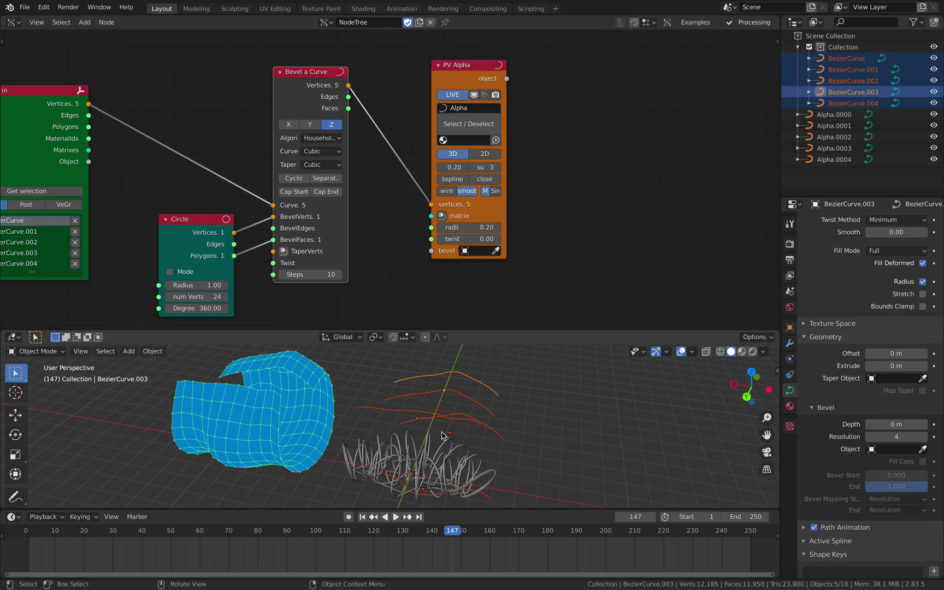
middle_drag(463, 299, 475, 290)
middle_drag(468, 443, 552, 418)
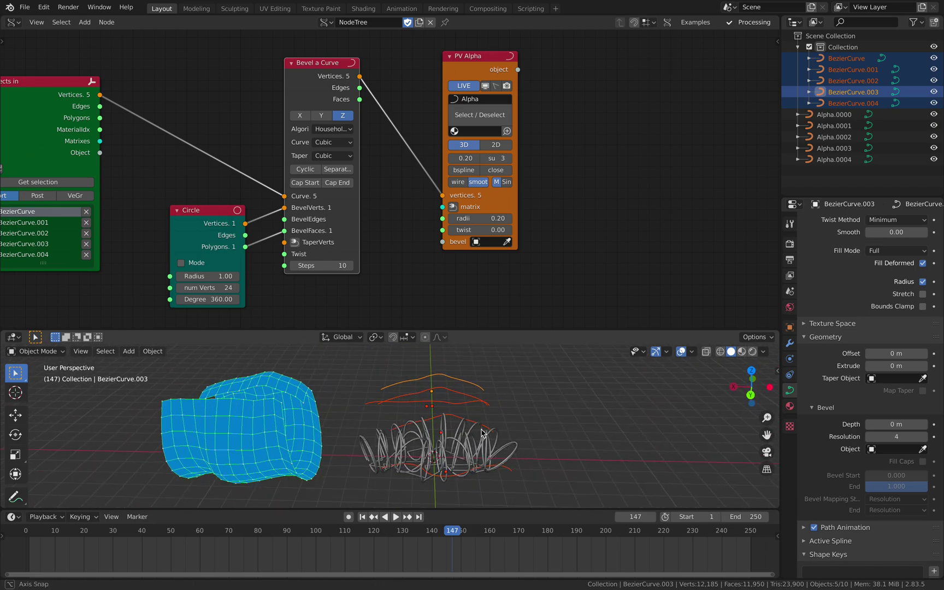
Move the PV Alpha and Bevel a Curve nodes farther from Objects in to make room between them
drag(494, 206, 539, 190)
drag(318, 92, 345, 100)
middle_drag(253, 115, 290, 128)
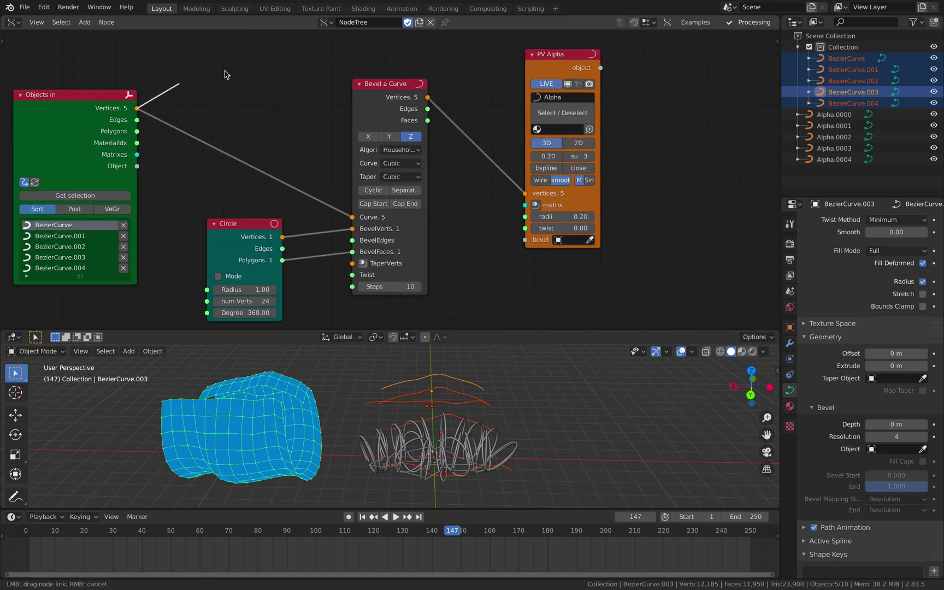
Link the Objects in vertices directly to PV Alpha's vertices input, replacing the link from Bevel a Curve
drag(256, 95, 526, 196)
middle_drag(404, 426, 426, 443)
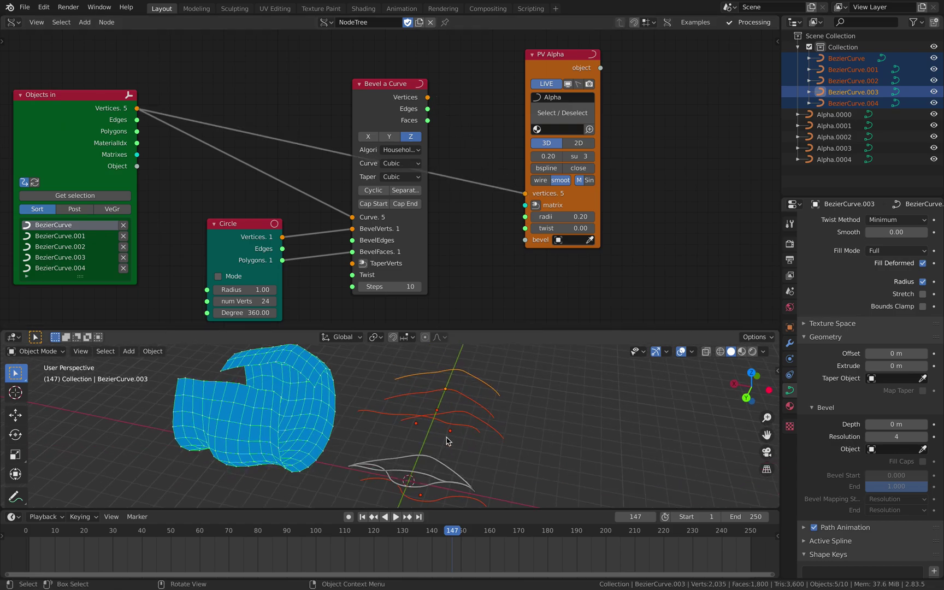
middle_drag(450, 263, 452, 233)
middle_drag(404, 480, 410, 466)
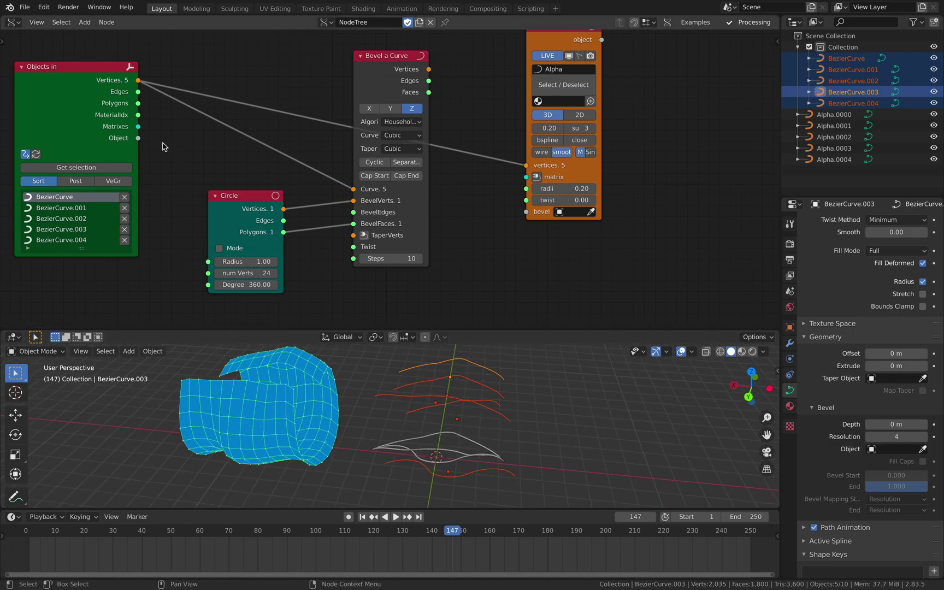
Insert a Matrix Apply node into the vertices link between Objects in and PV Alpha
key(shift+a)
click(258, 96)
text(appl)
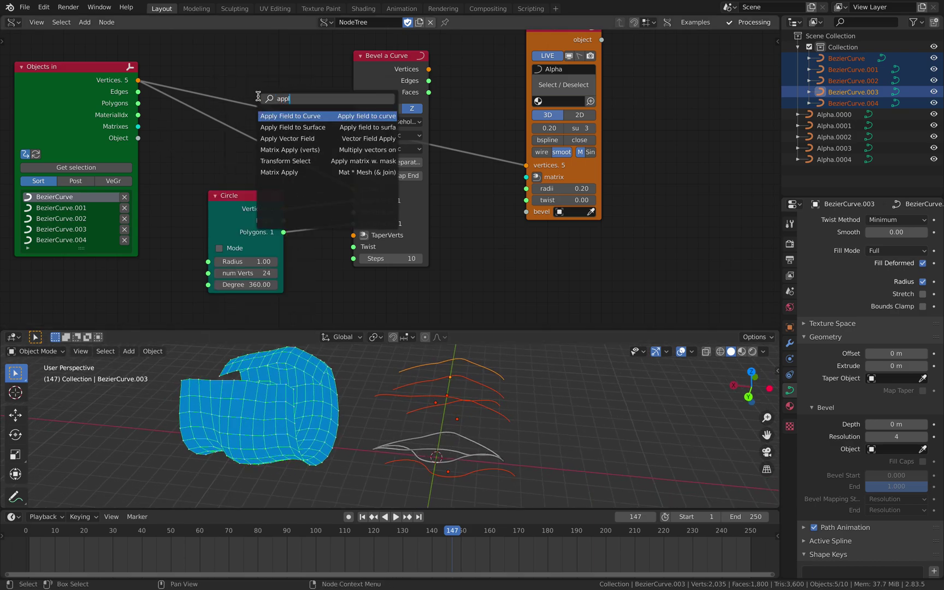
click(283, 172)
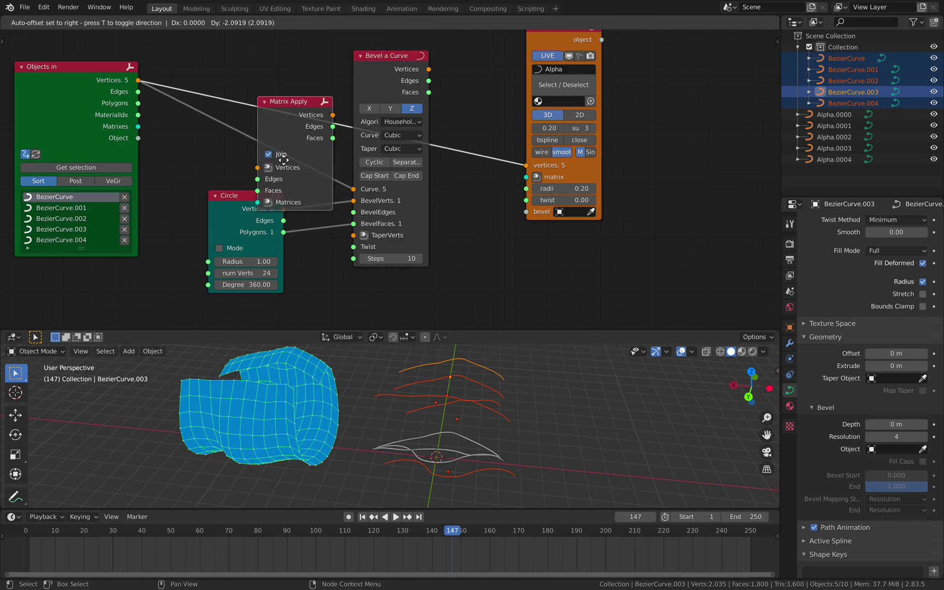
click(278, 94)
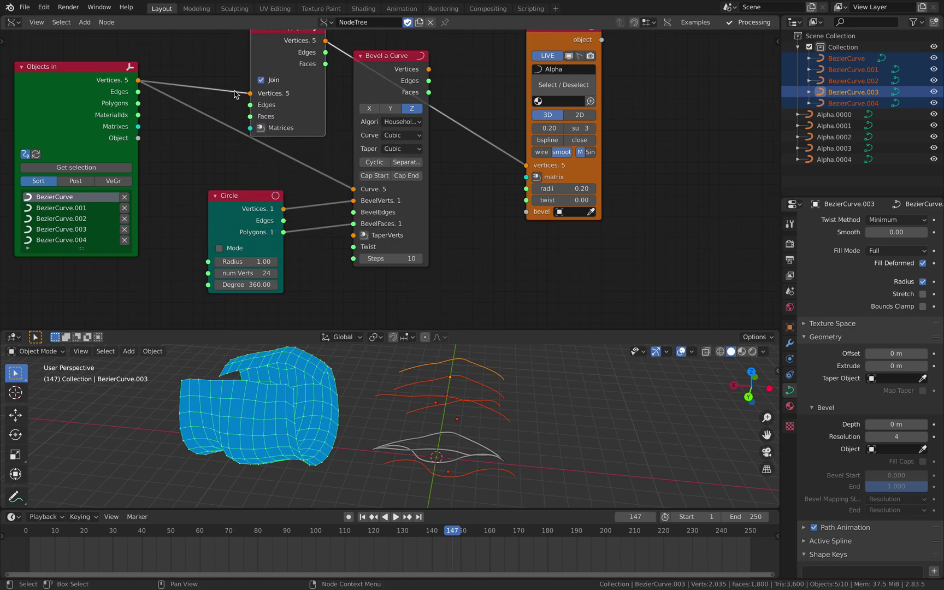
Link the Objects in Matrixes output to Matrix Apply's Matrices input and disable its Join option
middle_drag(183, 81, 185, 96)
drag(140, 141, 252, 144)
scroll(272, 91, down, 1)
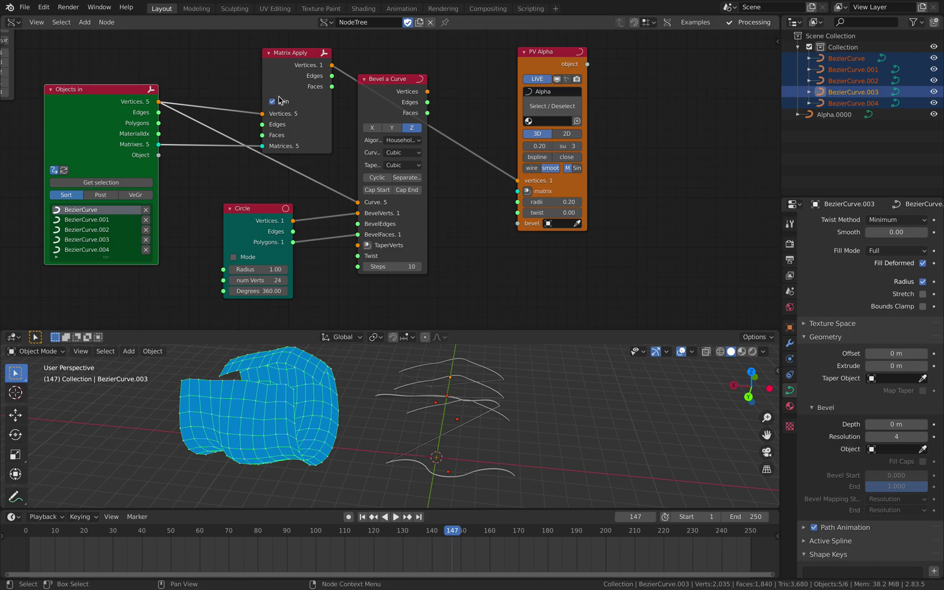
click(281, 103)
middle_drag(463, 404, 403, 411)
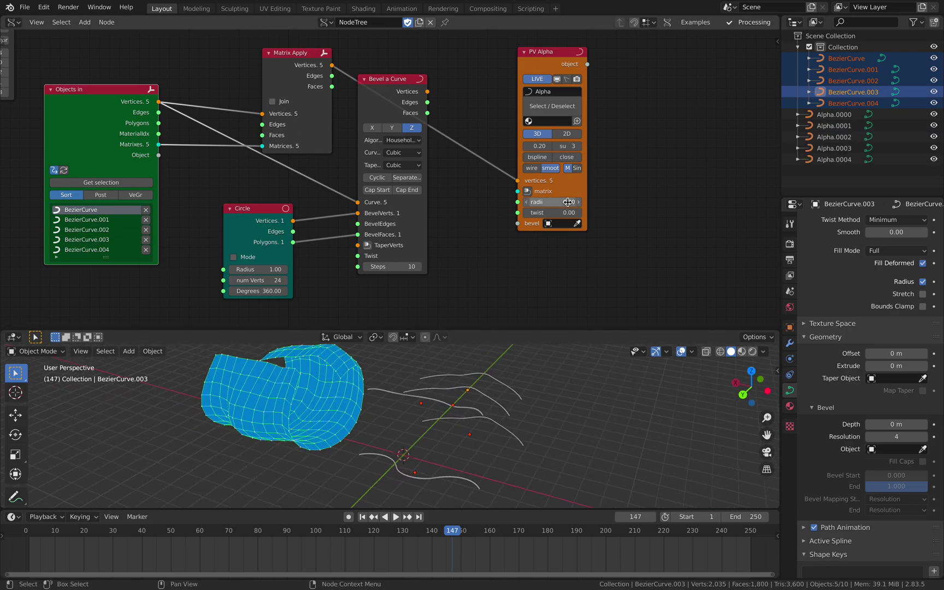
Set PV Alpha's radii to 0.88 to thicken the polyline curves
drag(558, 201, 590, 201)
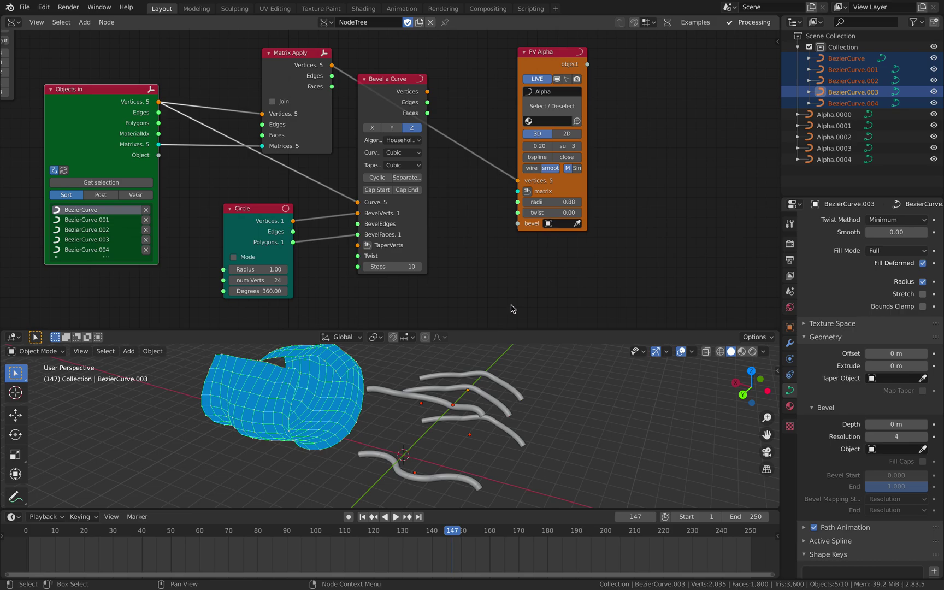
middle_drag(424, 372, 475, 365)
scroll(521, 415, up, 4)
middle_drag(521, 416, 456, 386)
middle_drag(478, 92, 488, 98)
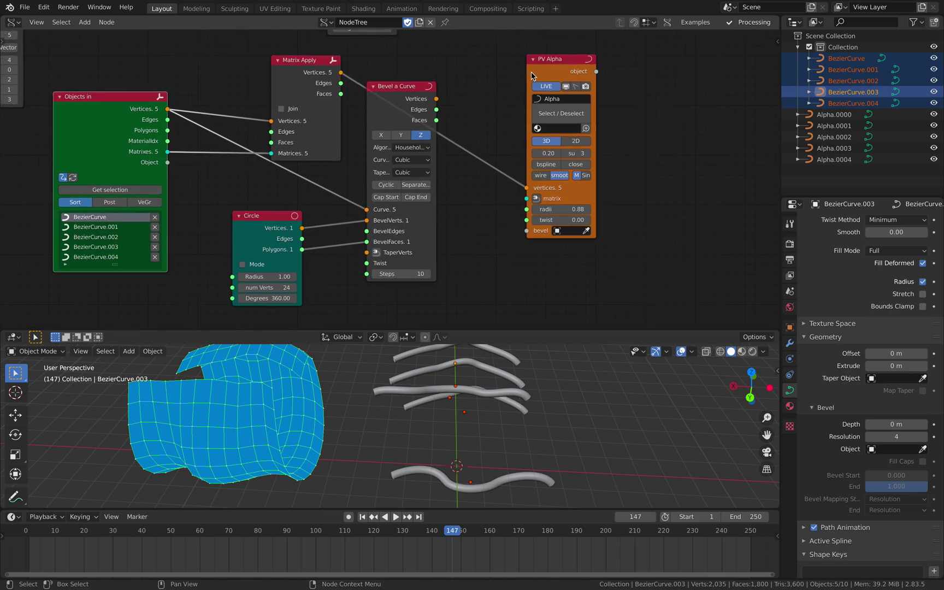
Add a Matrix In node to PV Alpha's matrix input and set its location X to -7.620
drag(532, 75, 561, 77)
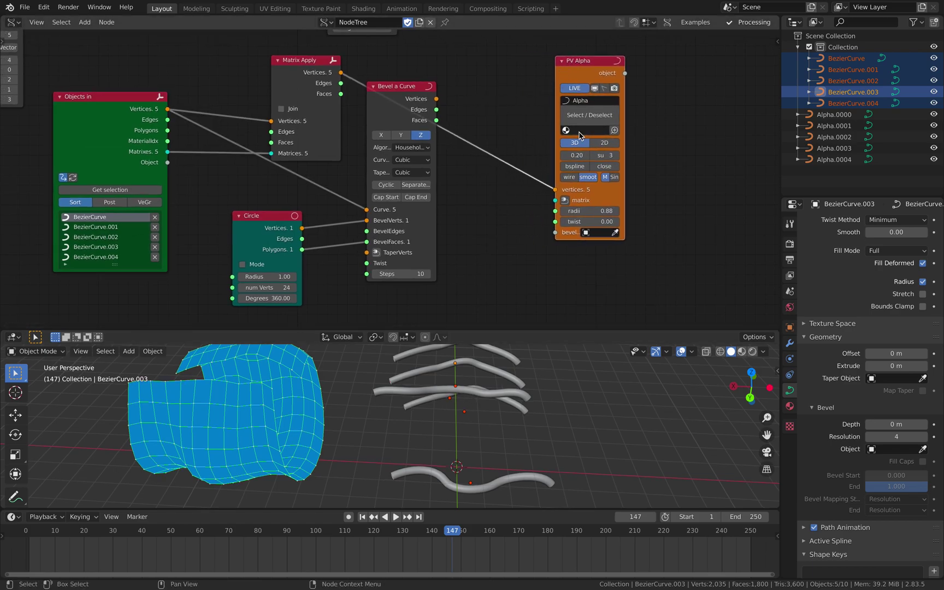
click(563, 201)
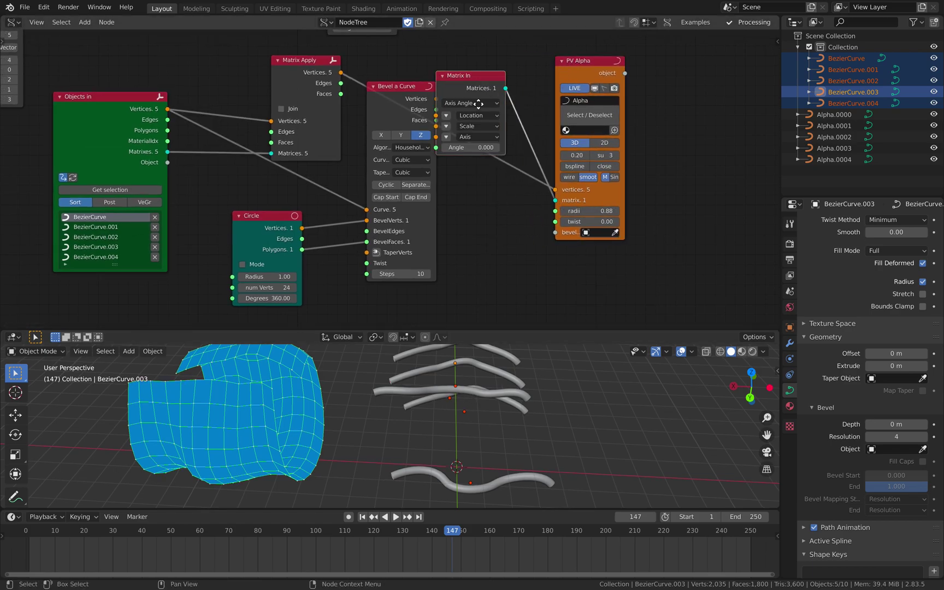
click(499, 209)
click(470, 221)
drag(497, 220, 432, 220)
Set the viewport shading colour to Random, clear the selection of the source curves, and save the file
click(764, 353)
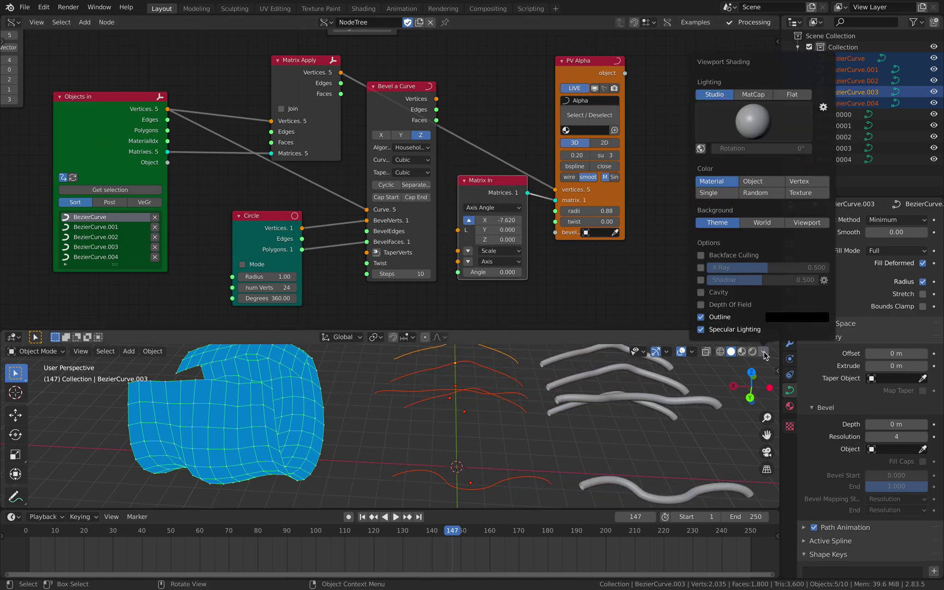
click(750, 195)
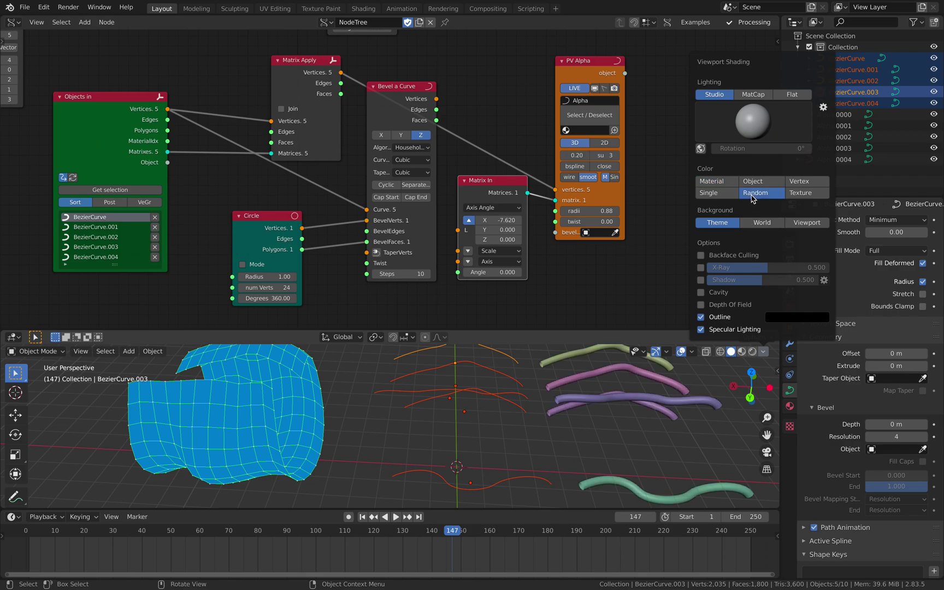
click(548, 385)
mouse_move(548, 385)
shift+middle_down()
mouse_move(478, 395)
mouse_move(481, 404)
shift+middle_up()
click(493, 361)
scroll(492, 361, down, 2)
key(ctrl+s)
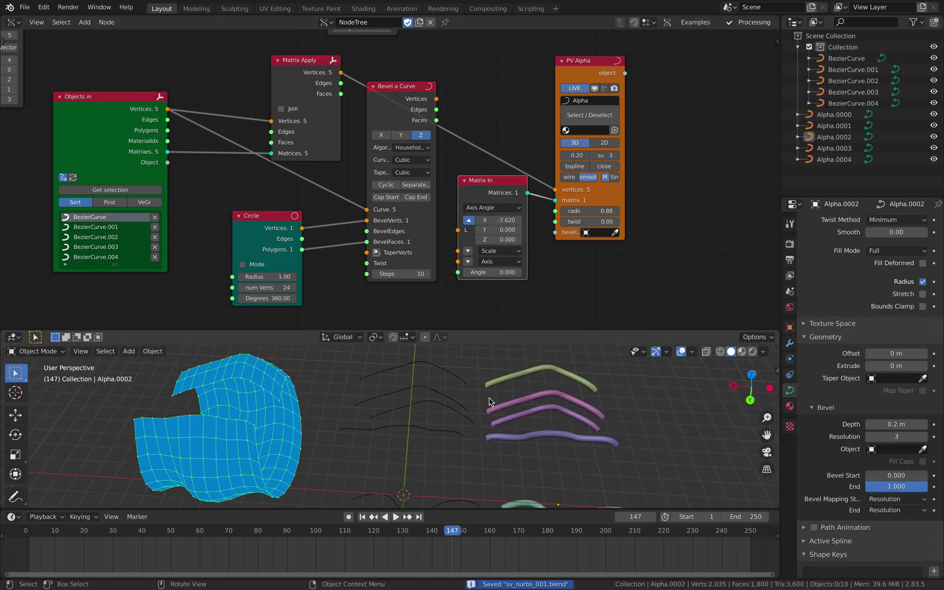
Adjust the PV Alpha node's position and select the Alpha.0002 curve
mouse_move(584, 67)
mouse_down()
mouse_move(554, 70)
mouse_move(566, 71)
mouse_up()
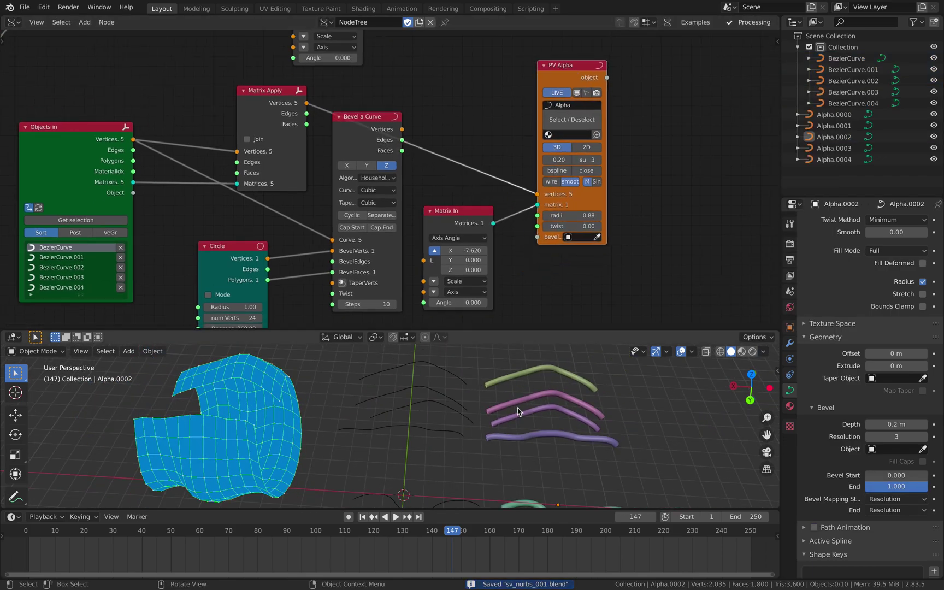
click(523, 376)
click(836, 136)
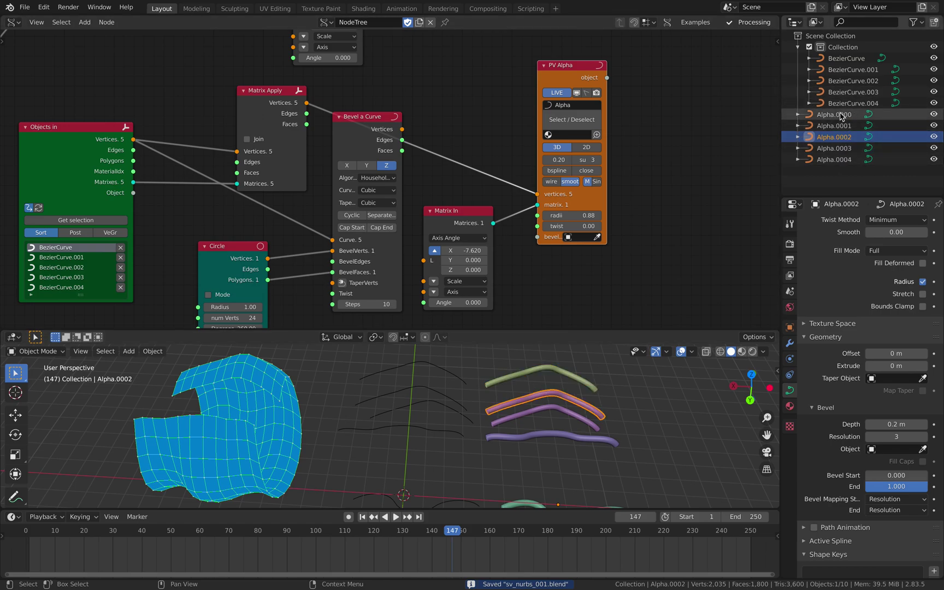
Add a Mesh viewer node in the empty area beyond PV Alpha
scroll(651, 143, down, 1)
middle_drag(692, 151, 563, 146)
key(shift+a)
click(563, 147)
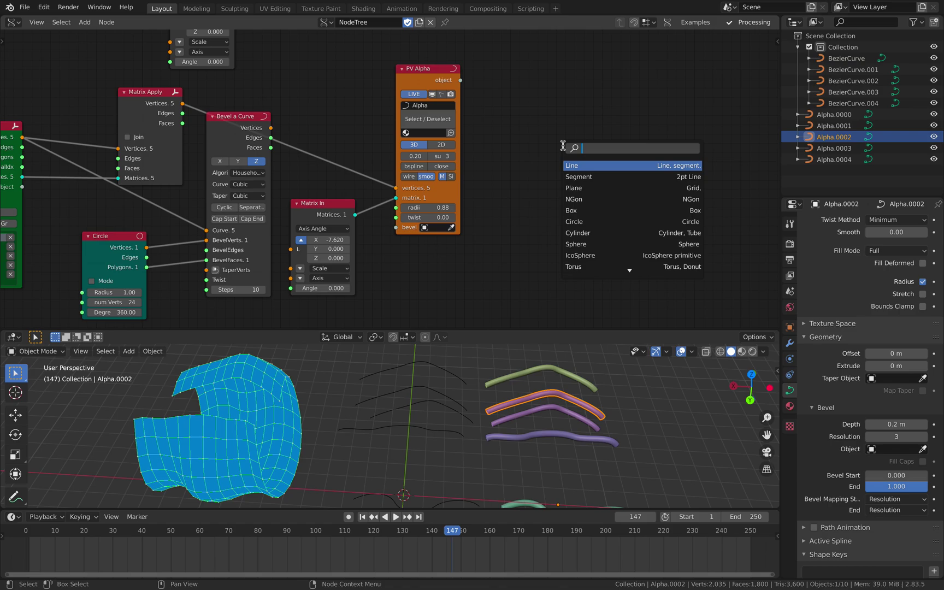
text(mes)
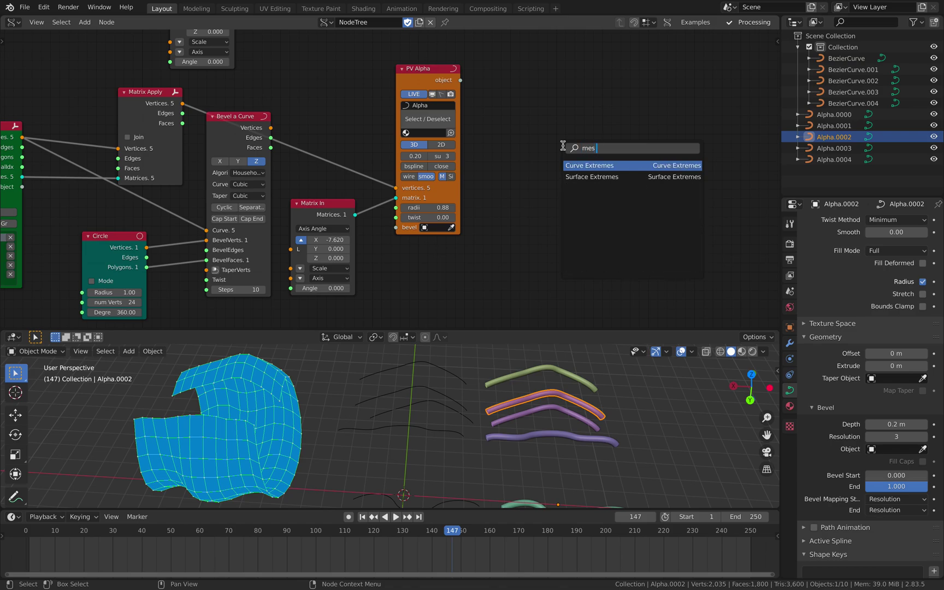
text(h vie)
key(Return)
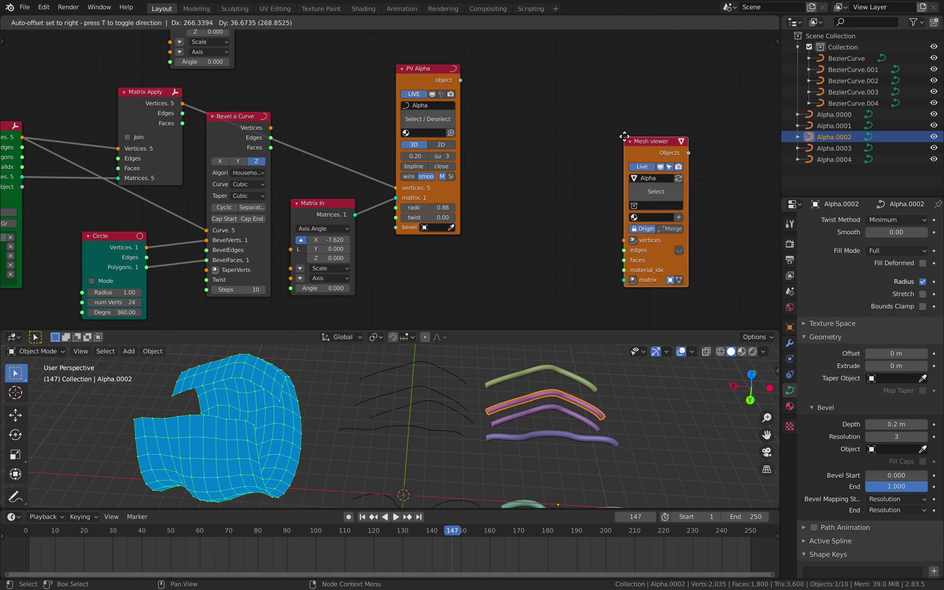
click(614, 121)
Rearrange PV Alpha, Matrix In, Bevel a Curve and Circle so the bevel nodes sit below, near the Mesh viewer
middle_drag(449, 123, 501, 105)
drag(289, 101, 302, 228)
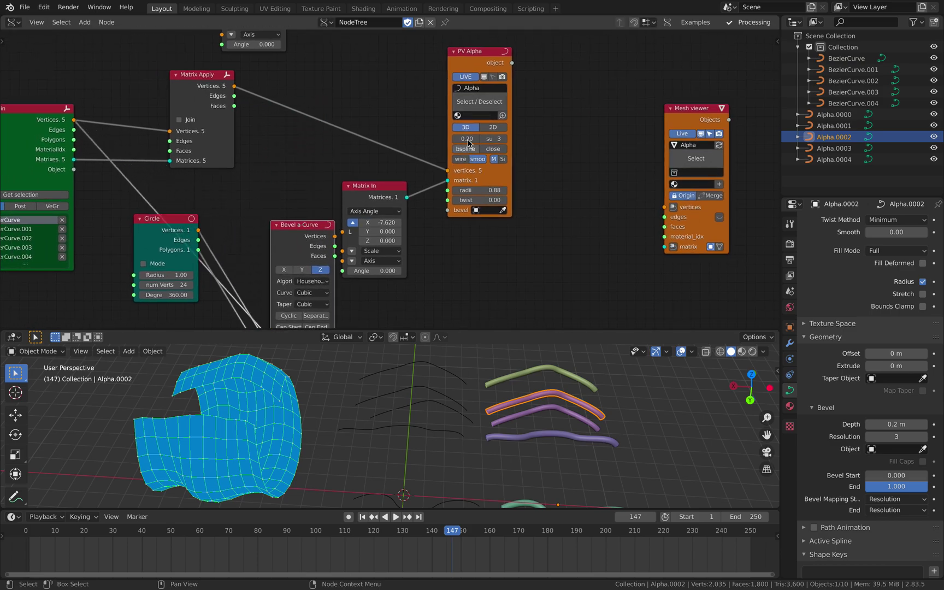
drag(473, 51, 497, 34)
drag(372, 186, 403, 150)
drag(511, 158, 531, 116)
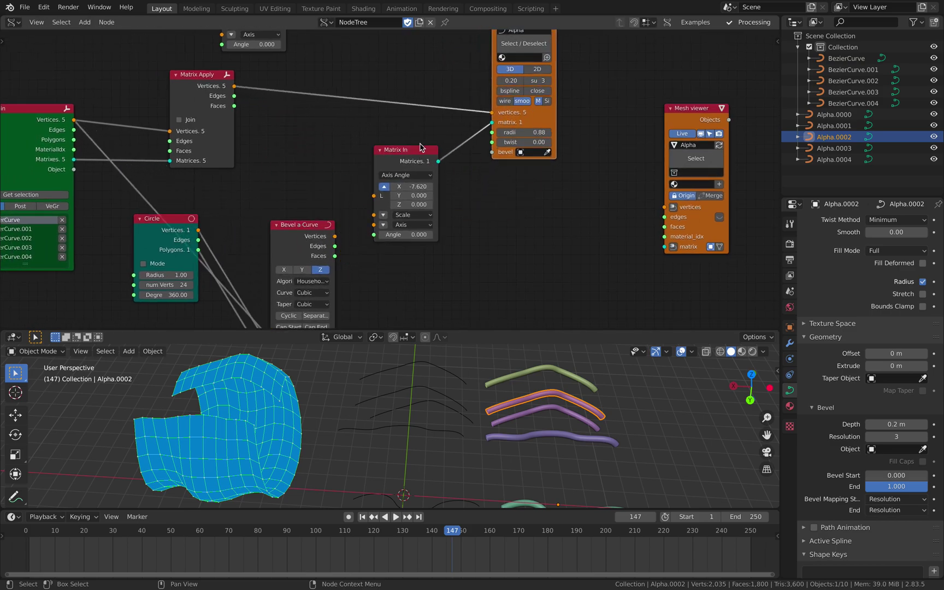
drag(420, 148, 431, 130)
middle_drag(348, 157, 377, 127)
drag(328, 193, 524, 185)
drag(210, 190, 359, 254)
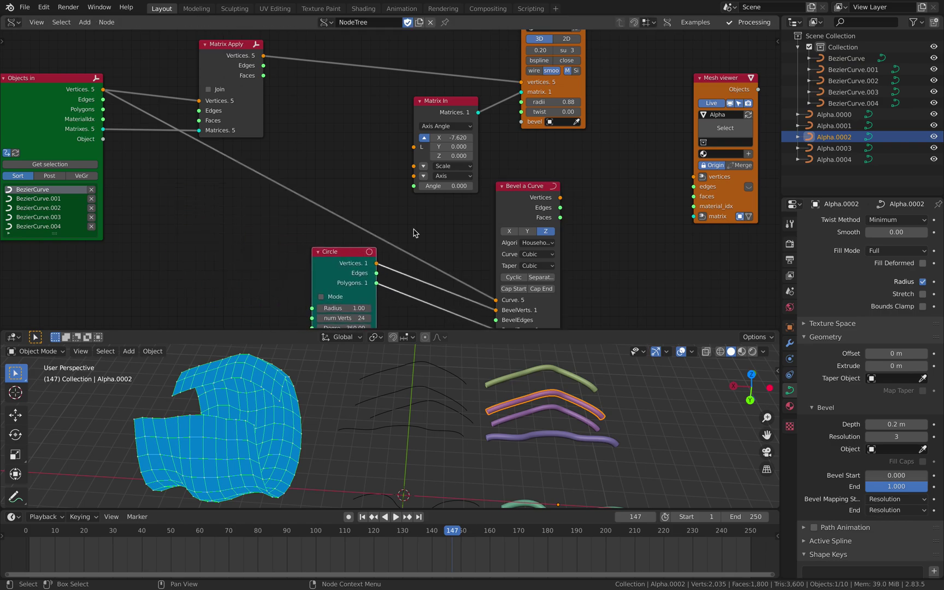
Link the vertices and faces of Bevel a Curve to the matching Mesh viewer inputs
drag(531, 196, 528, 181)
drag(695, 179, 694, 196)
middle_drag(487, 453, 512, 401)
scroll(377, 217, down, 1)
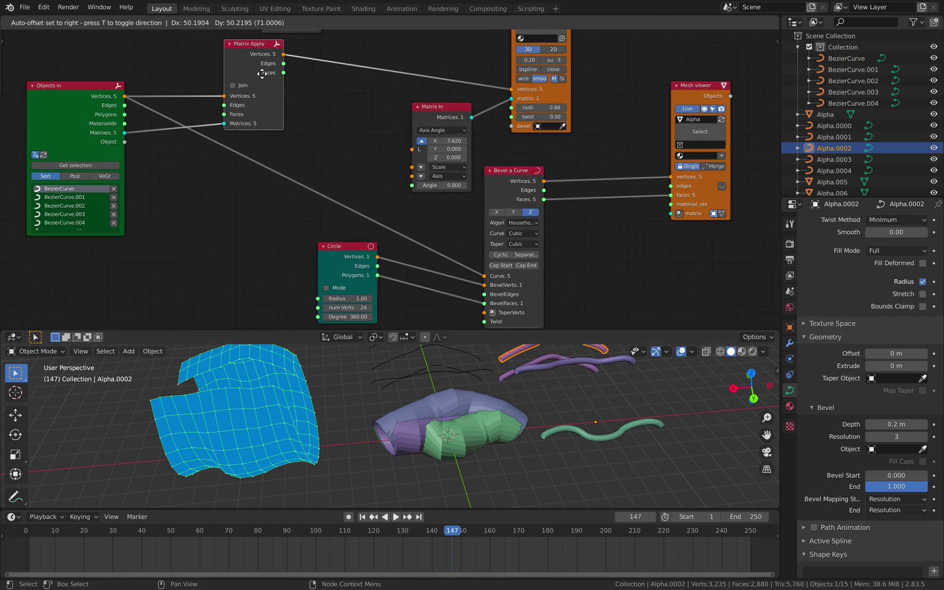
Reposition Objects in and Matrix Apply, and link Matrix Apply's vertices to the Curve input of Bevel a Curve
drag(262, 74, 266, 75)
middle_drag(437, 429, 451, 433)
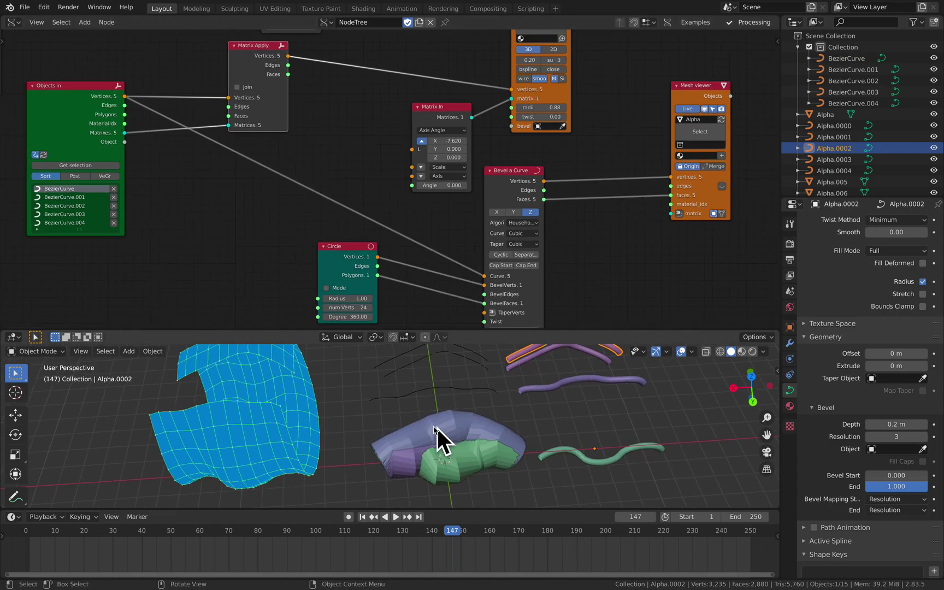
drag(101, 106, 178, 206)
click(254, 60)
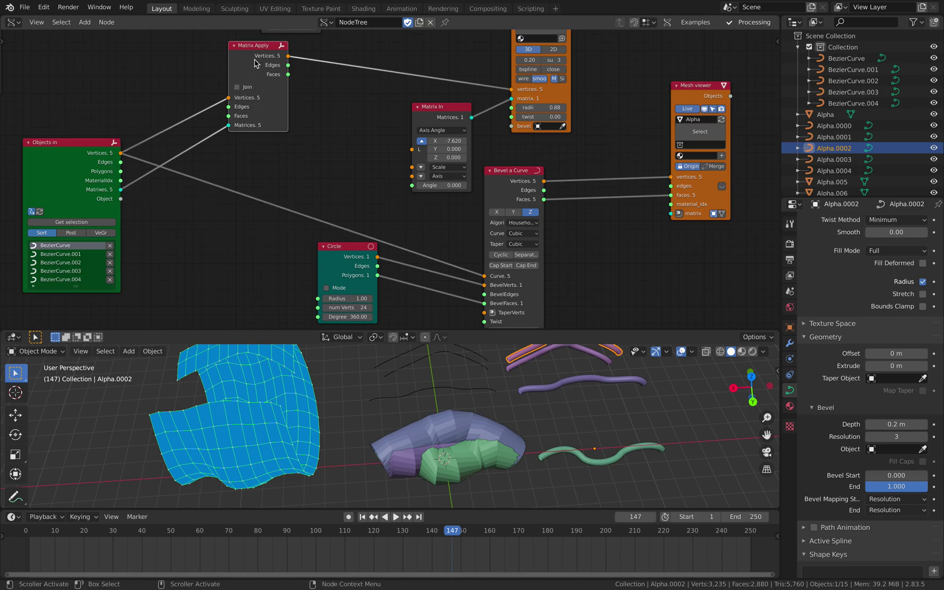
drag(261, 60, 414, 199)
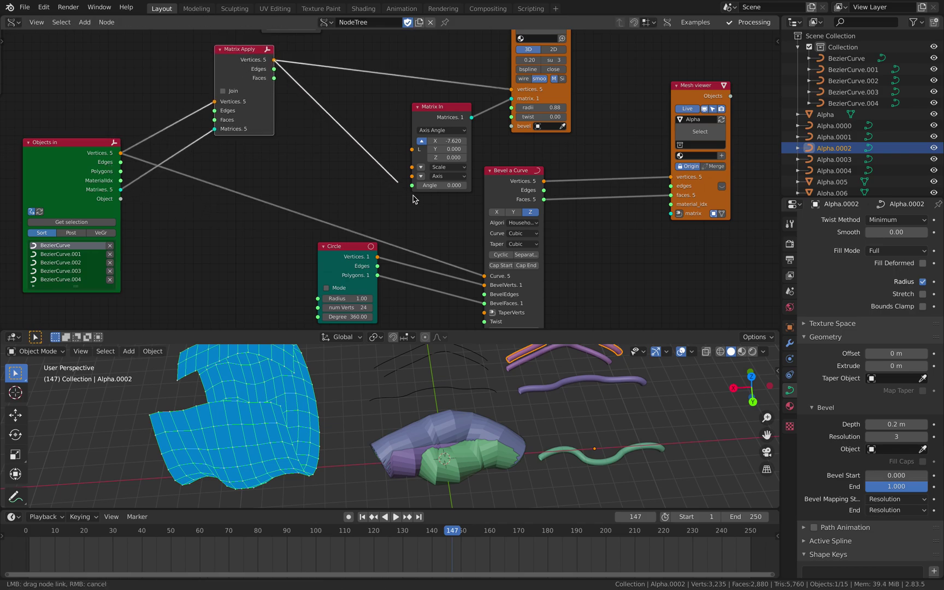
drag(479, 272, 481, 274)
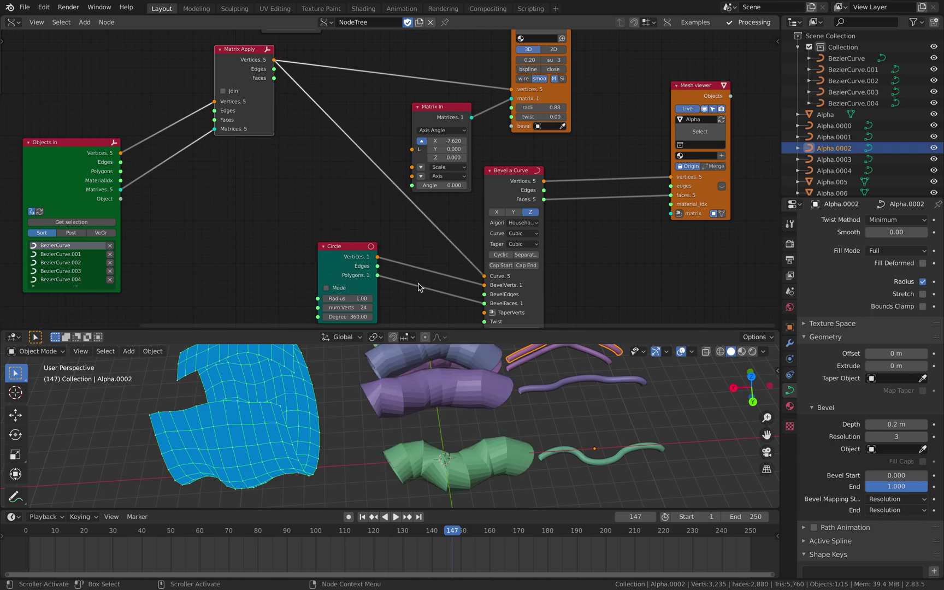
Set the Circle node's number of vertices to 12 and its radius to 0.26
middle_drag(358, 291, 390, 288)
click(361, 279)
text(12)
key(Return)
drag(362, 270, 311, 270)
Enable Cap Start and Cap End on Bevel a Curve to close the tube ends
middle_drag(569, 443, 609, 454)
scroll(474, 433, up, 3)
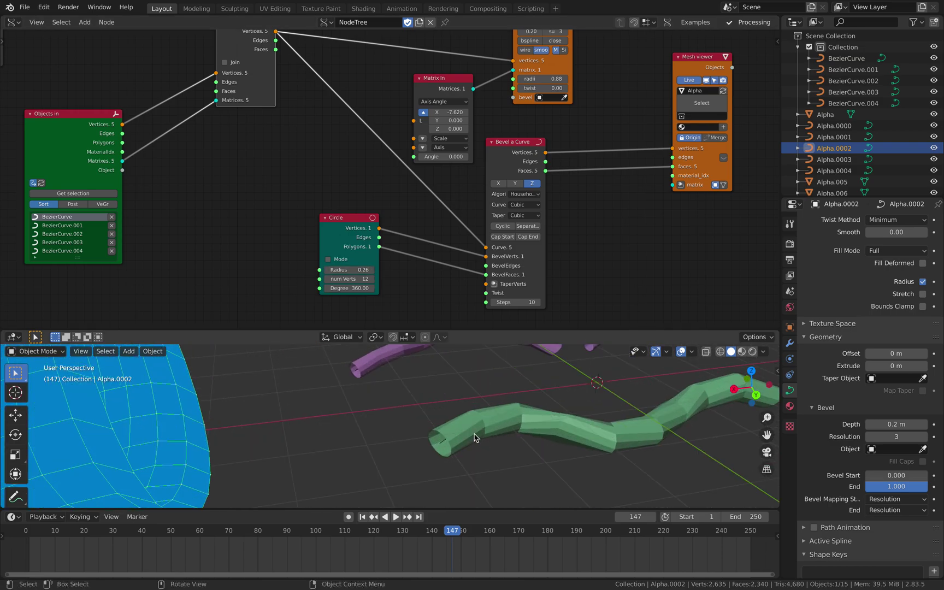
scroll(425, 276, up, 3)
middle_drag(527, 259, 435, 198)
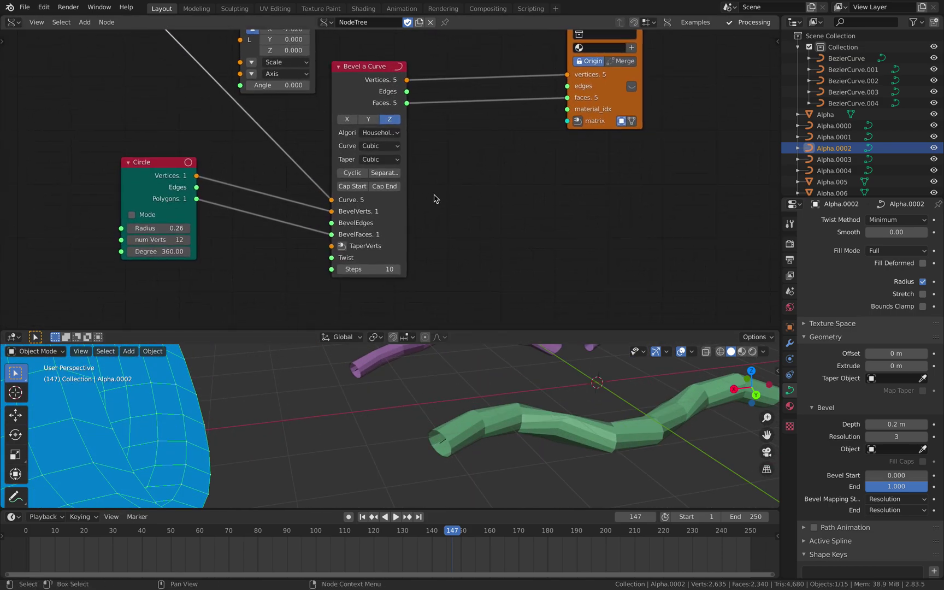
scroll(426, 196, up, 2)
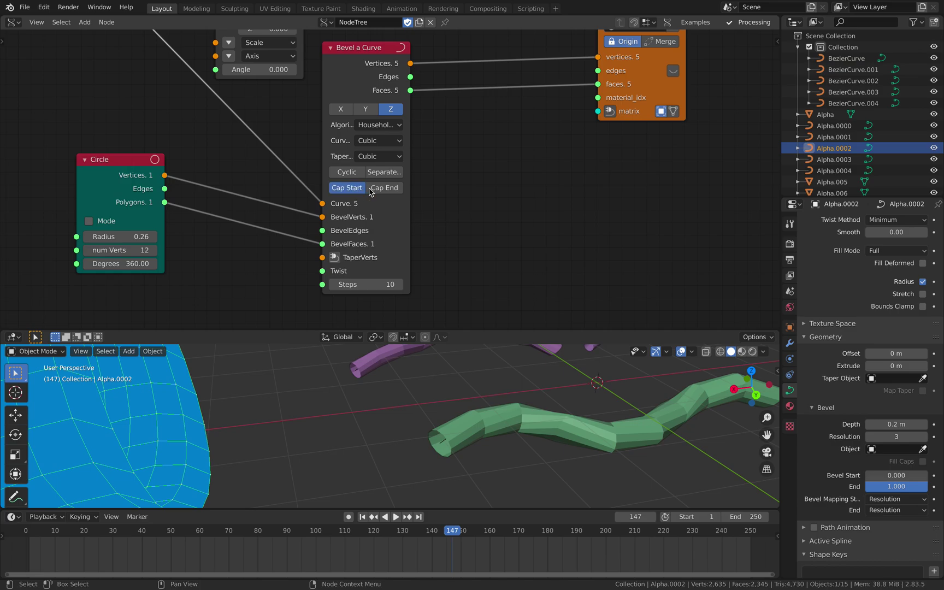
middle_drag(492, 404, 470, 393)
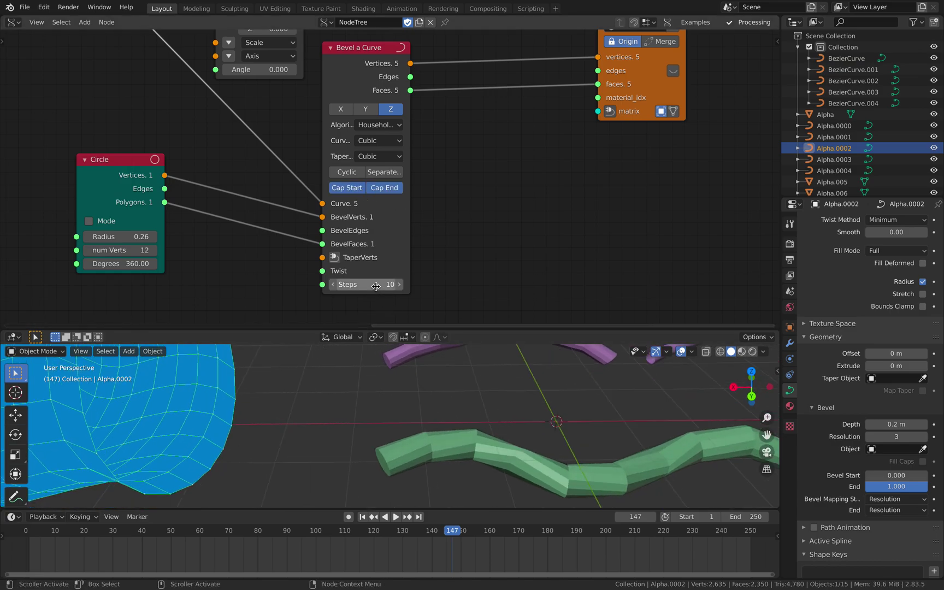
Set the Steps value of Bevel a Curve to 52 for smoother tubes
drag(376, 287, 399, 286)
scroll(567, 428, down, 5)
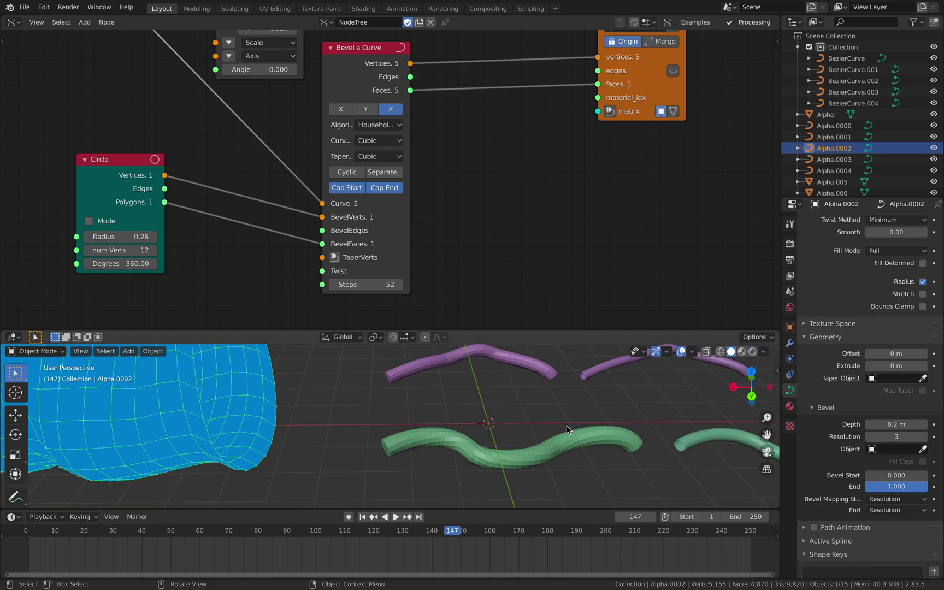
middle_drag(567, 428, 498, 435)
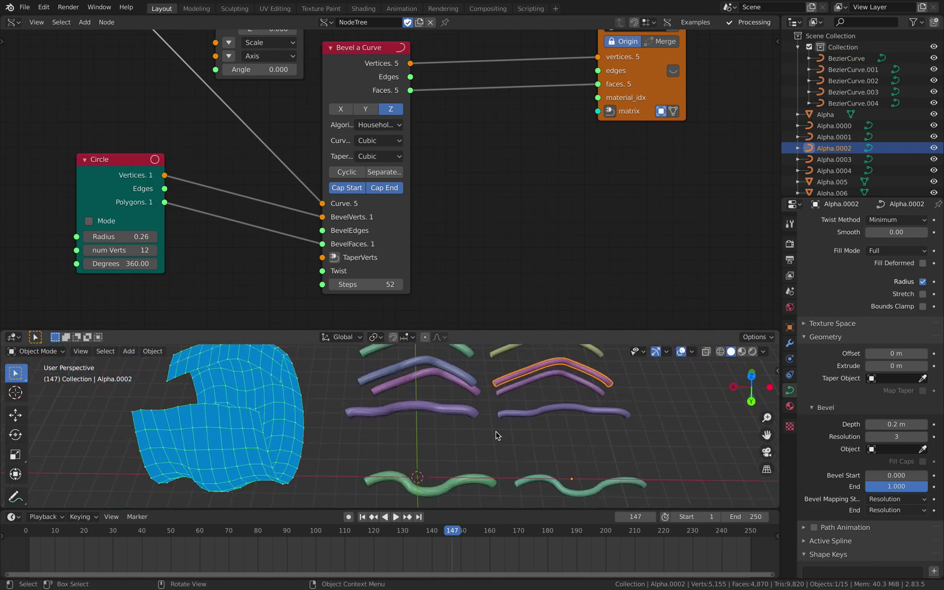
Deselect the objects and enlarge the 3D viewport area to show the surface and both sets of tubes
click(301, 389)
drag(382, 332, 391, 247)
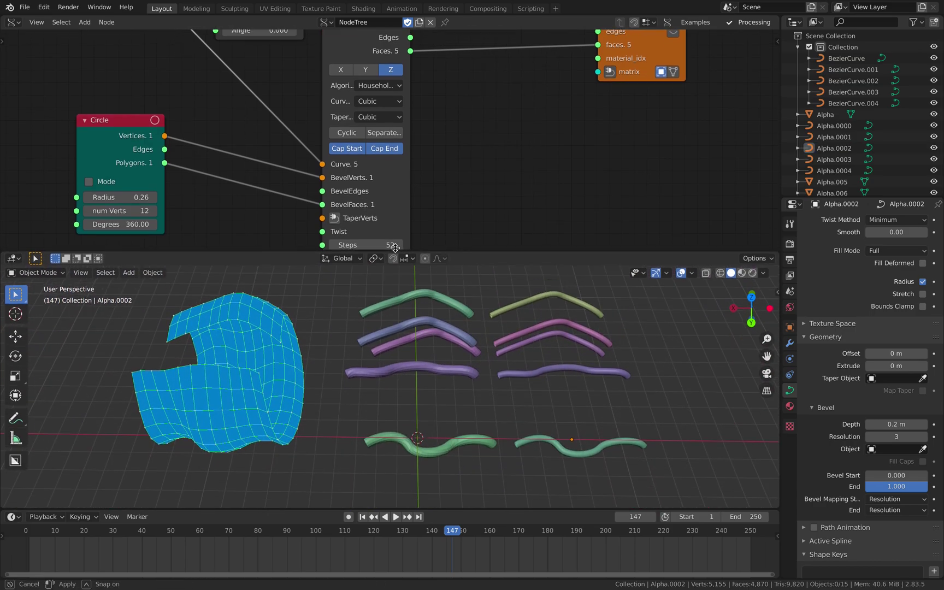
mouse_move(244, 352)
middle_down()
mouse_move(255, 344)
mouse_move(246, 359)
middle_up()
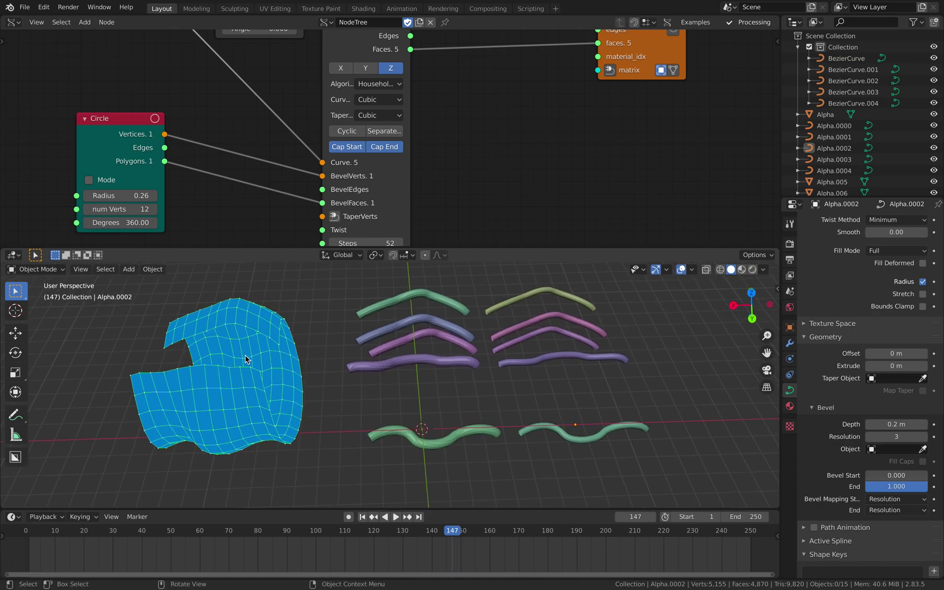
Delete the Temporal Viewer node that displays the Evaluate Surface output
middle_drag(378, 361, 412, 382)
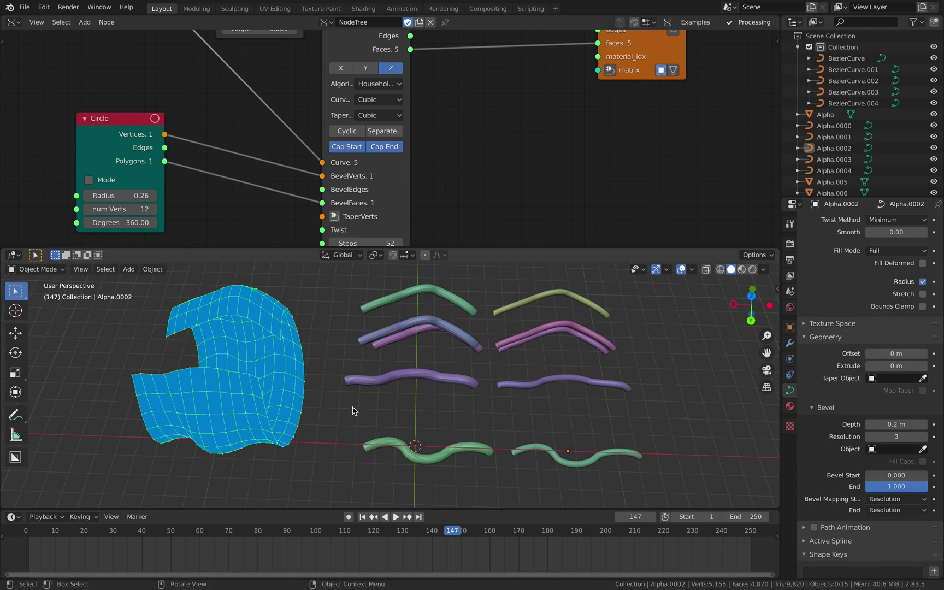
shift+middle_drag(220, 352, 278, 356)
scroll(481, 132, down, 9)
middle_drag(472, 129, 471, 155)
right_click(471, 155)
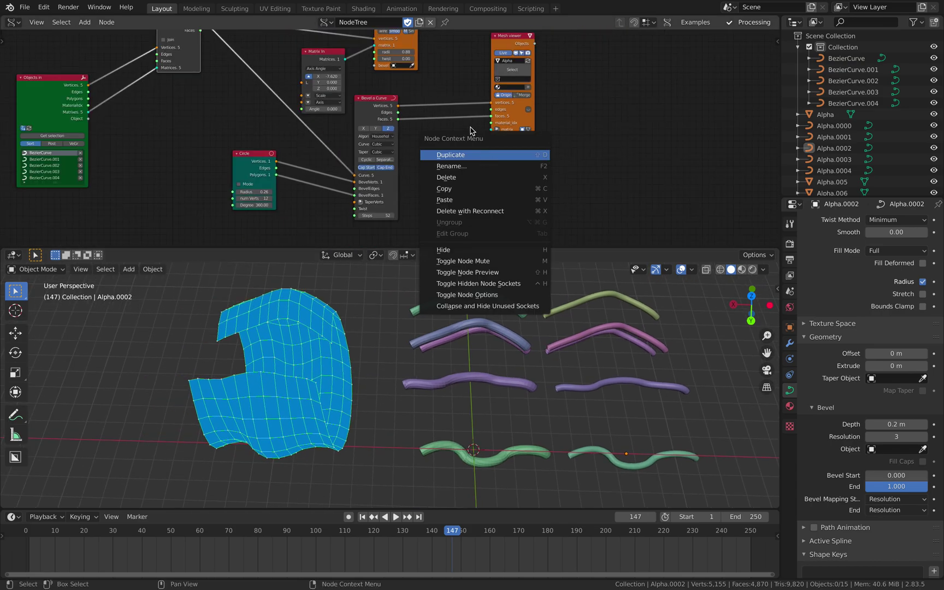
click(430, 72)
middle_drag(443, 68, 435, 219)
middle_drag(391, 141, 489, 249)
scroll(450, 189, up, 3)
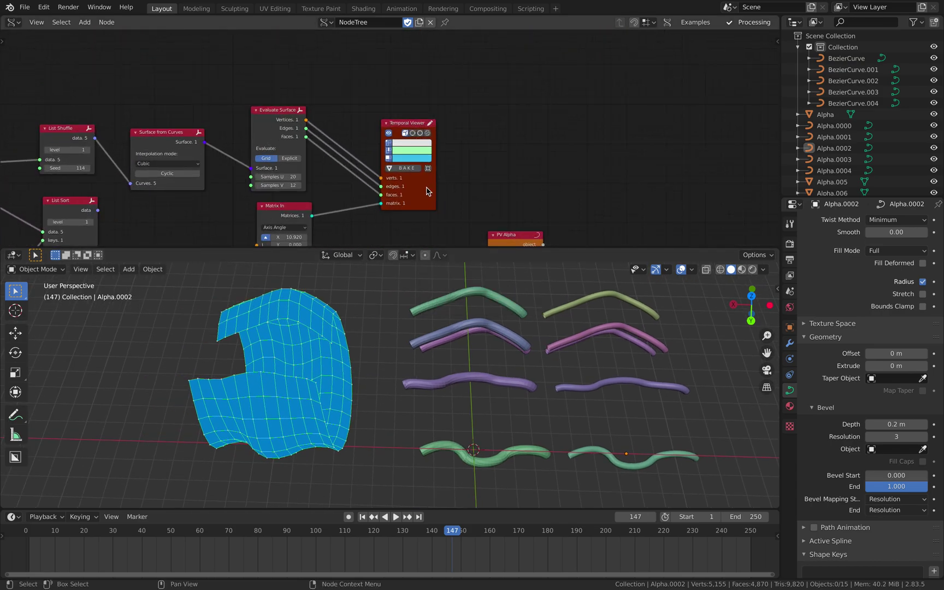
scroll(427, 191, up, 2)
key(x)
Find the Mesh viewer node by name and add it beside the Evaluate Surface node
key(shift+a)
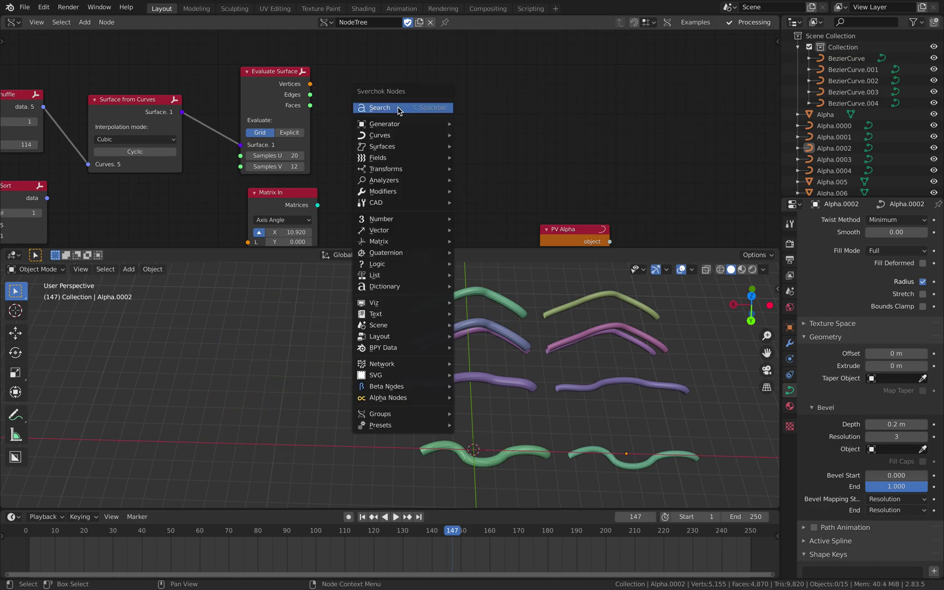
click(398, 107)
text(bmes)
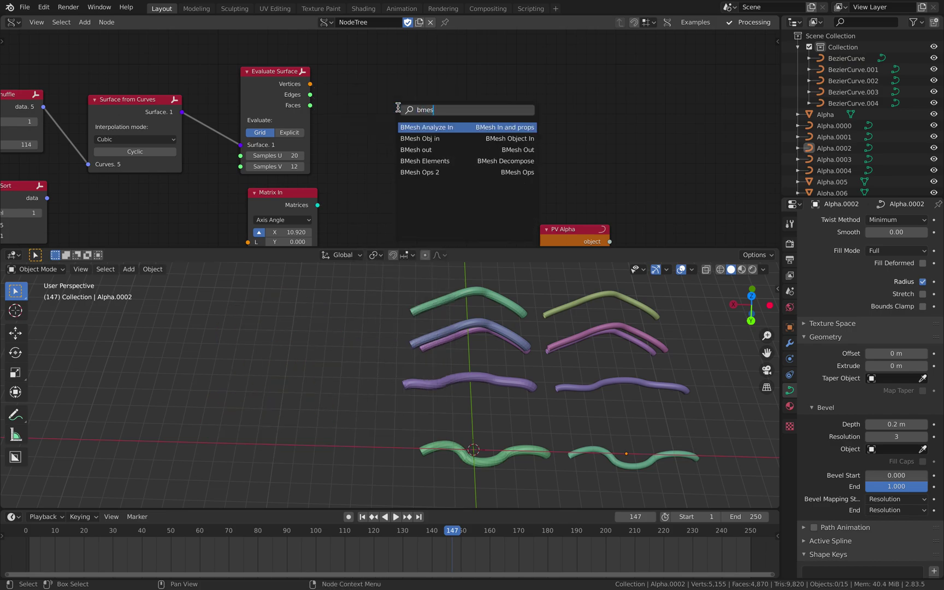
text(h v)
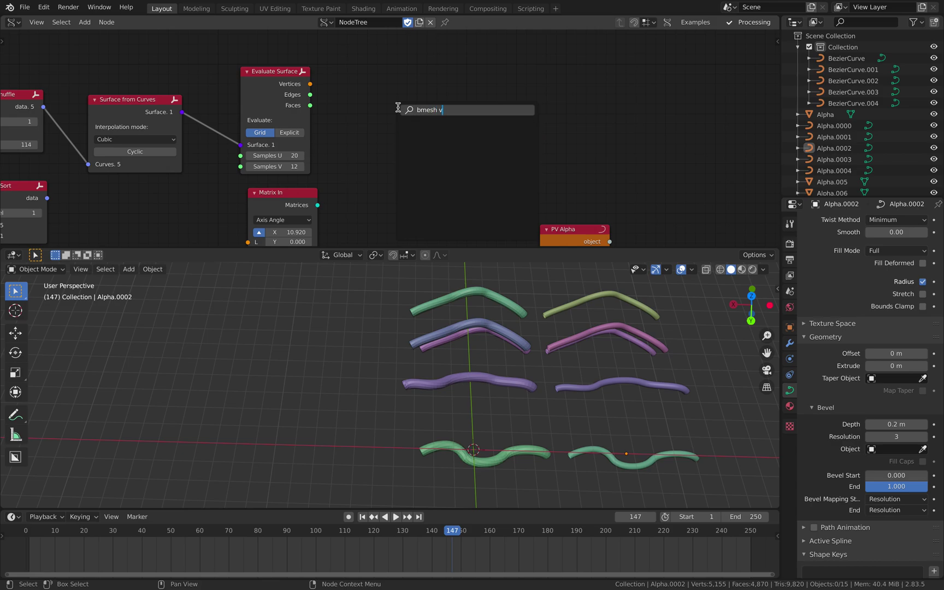
text(iewer)
key(ctrl+a)
text(MESH)
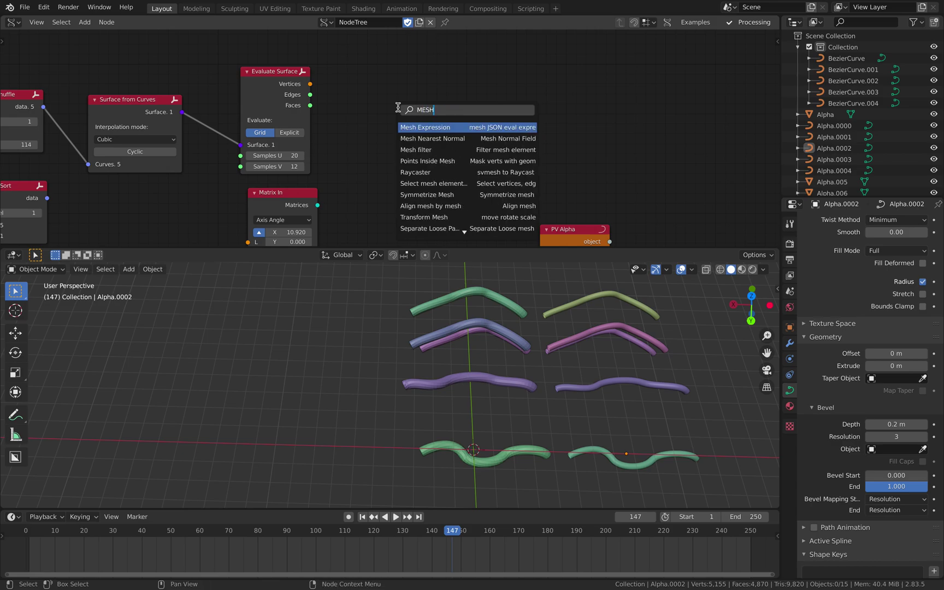
text( VIEW)
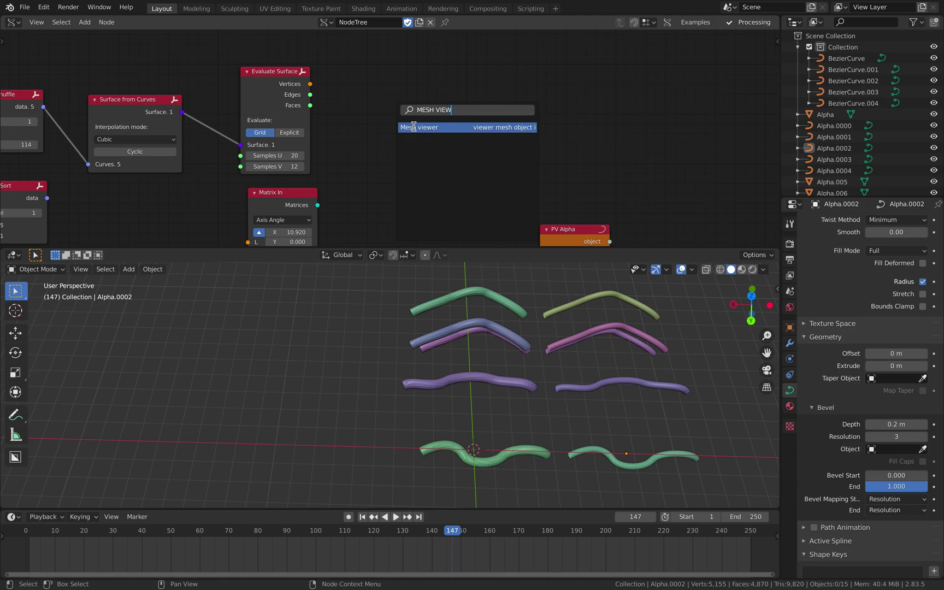
click(413, 127)
click(413, 127)
Connect Evaluate Surface's Vertices and Faces outputs to the new Mesh viewer and save the file
drag(310, 84, 379, 153)
drag(310, 105, 379, 175)
mouse_move(519, 349)
middle_down()
mouse_move(552, 347)
mouse_move(582, 325)
mouse_move(570, 367)
mouse_move(440, 337)
mouse_move(514, 353)
middle_up()
key(ctrl+s)
Set the X location to 12.840 in the Matrix In node that feeds the PV Alpha polyline viewer
key(a)
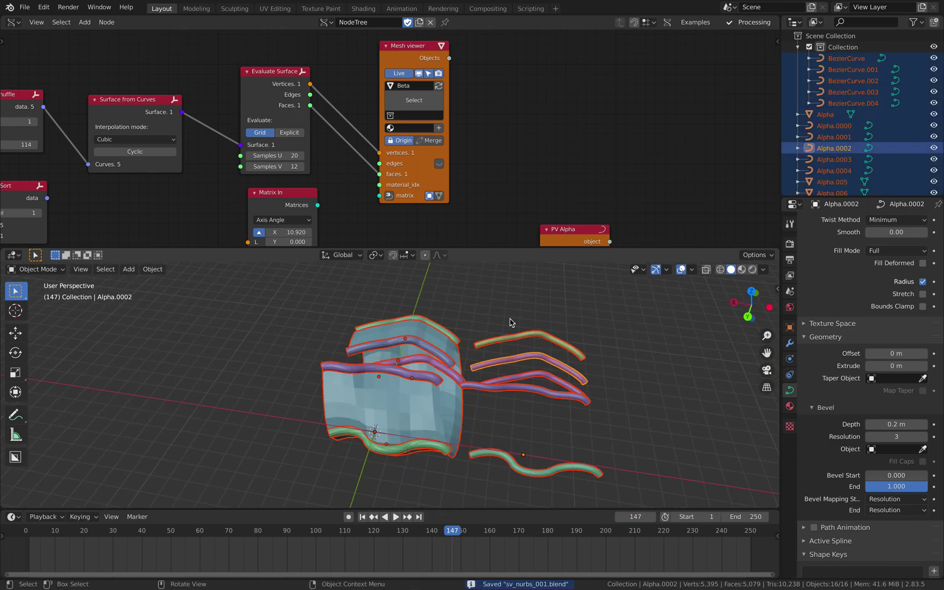
key(alt+a)
drag(506, 316, 567, 482)
middle_drag(568, 482, 537, 395)
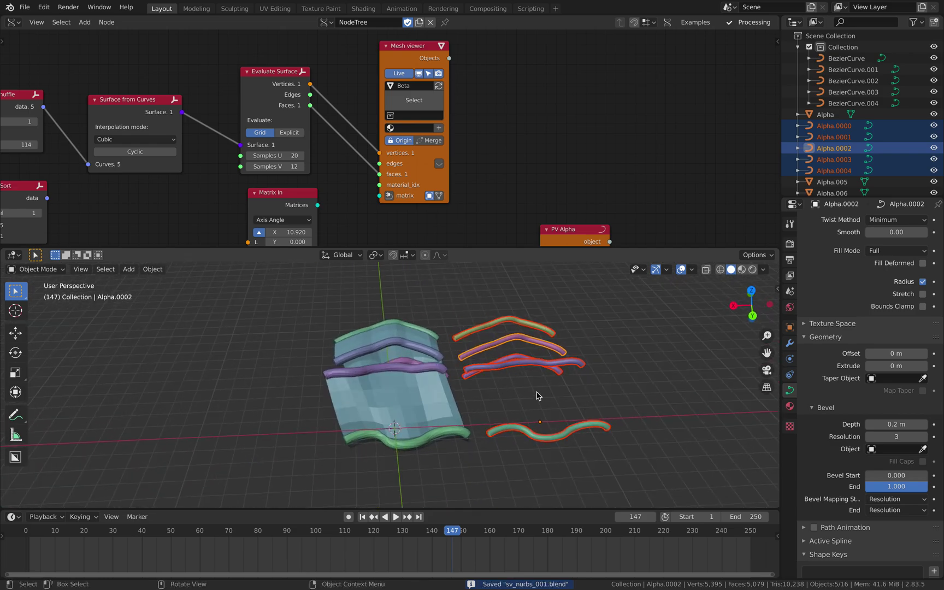
middle_drag(549, 201, 544, 70)
middle_drag(631, 151, 595, 78)
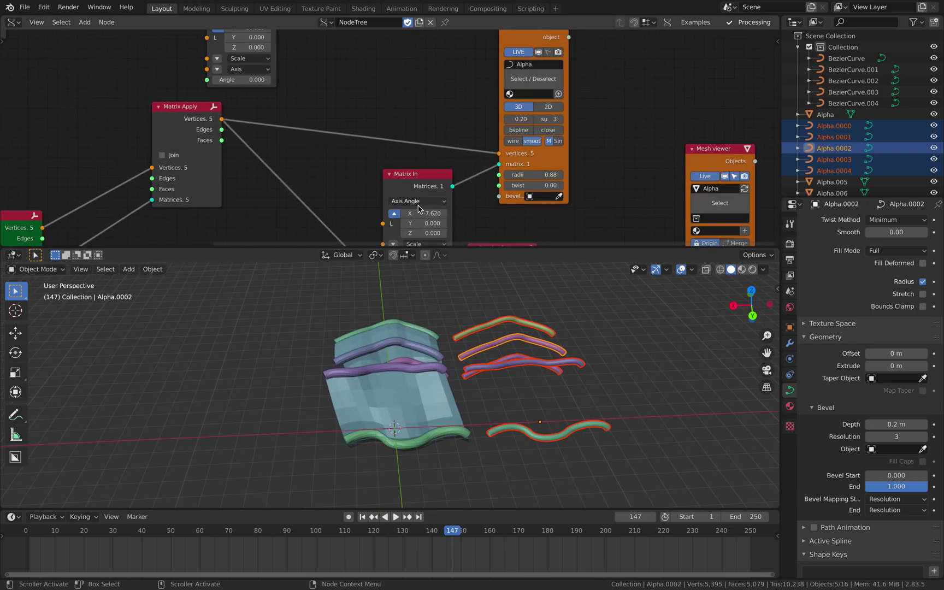
drag(426, 213, 481, 214)
Select only the polyline tube Alpha.0002 in the viewport and save the file
shift+middle_drag(330, 357, 479, 350)
scroll(347, 343, up, 3)
click(343, 343)
click(321, 355)
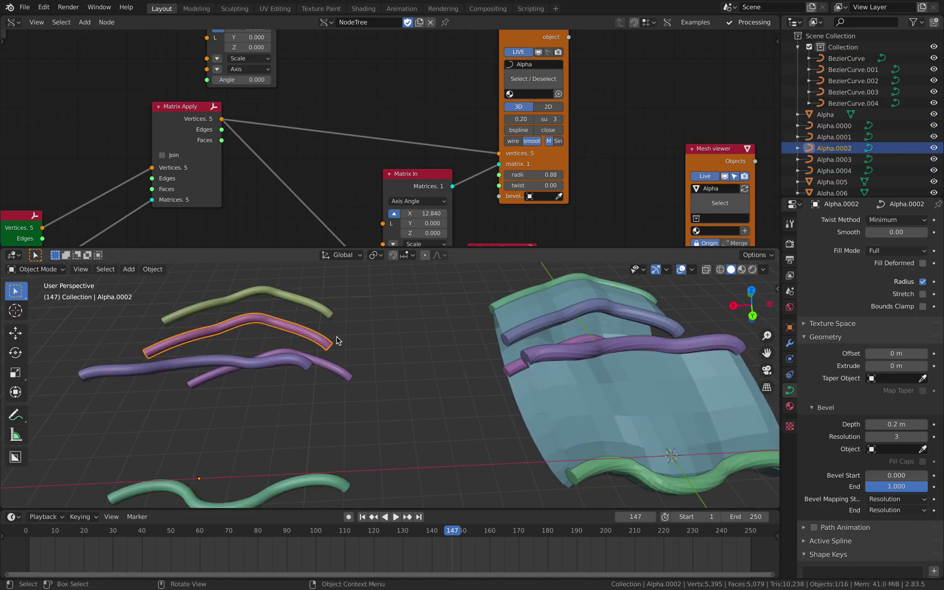
scroll(359, 381, down, 2)
middle_drag(359, 381, 382, 375)
scroll(348, 159, down, 2)
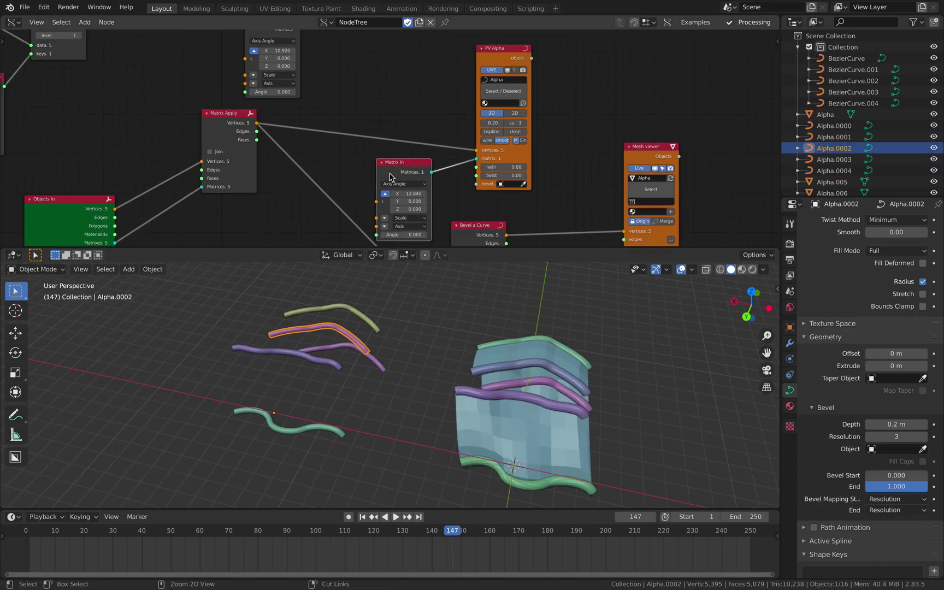
key(ctrl+s)
Move the Matrix Apply node slightly lower in the node tree and examine the surface against its tubes
middle_drag(325, 146, 474, 159)
scroll(397, 158, down, 1)
drag(365, 135, 361, 160)
middle_drag(411, 351, 503, 343)
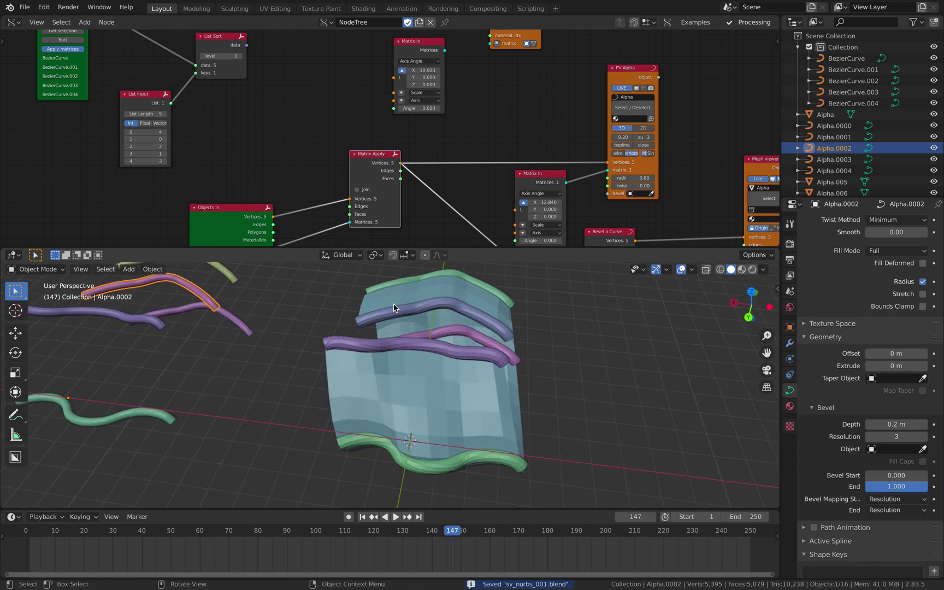
middle_drag(396, 345, 499, 343)
middle_drag(411, 334, 262, 328)
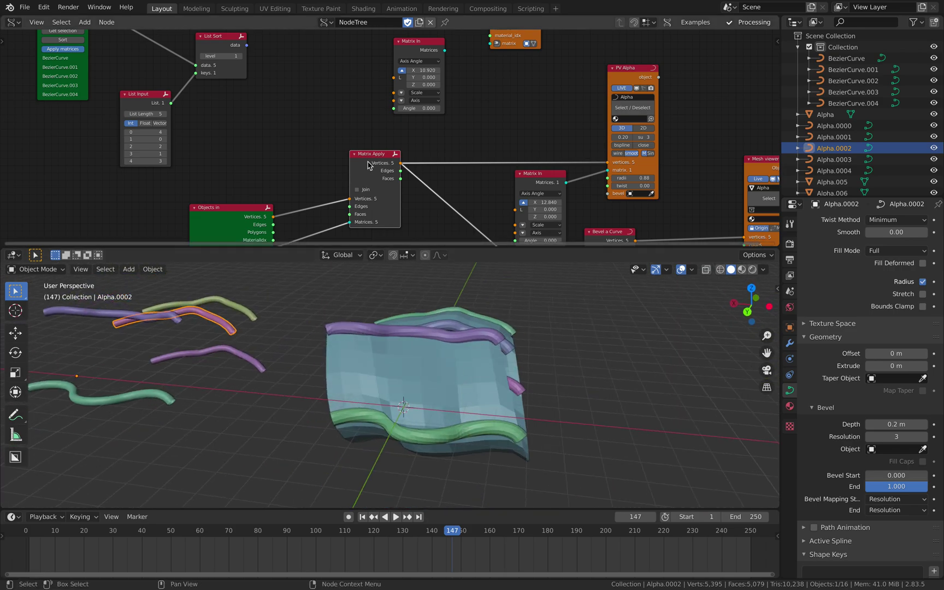
Set the List Shuffle node's seed to 176 to change the curve order used for the lofted surface
middle_drag(310, 116, 387, 155)
drag(252, 142, 242, 125)
middle_drag(242, 125, 228, 194)
scroll(229, 192, up, 2)
drag(263, 123, 284, 124)
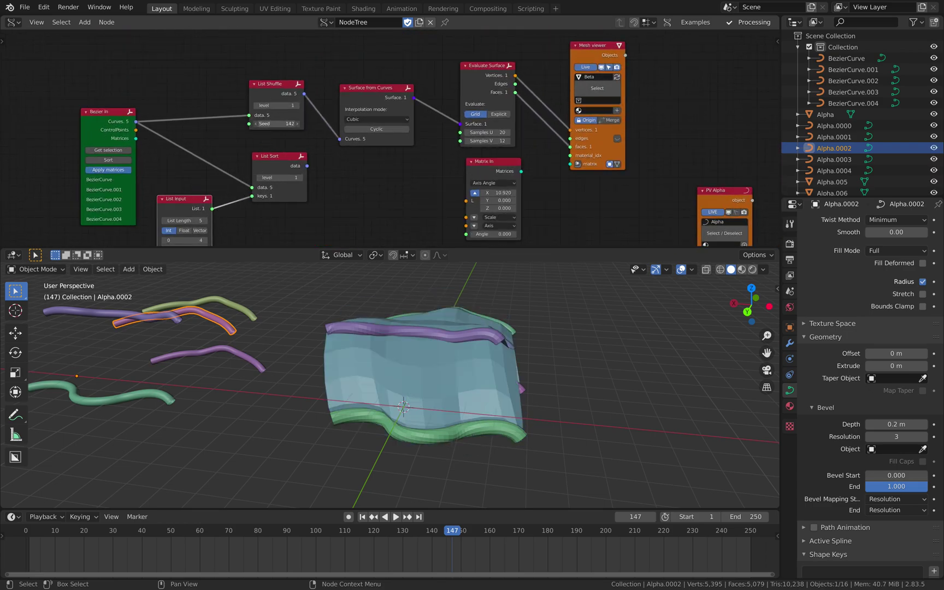
middle_drag(551, 377, 437, 371)
drag(276, 123, 334, 123)
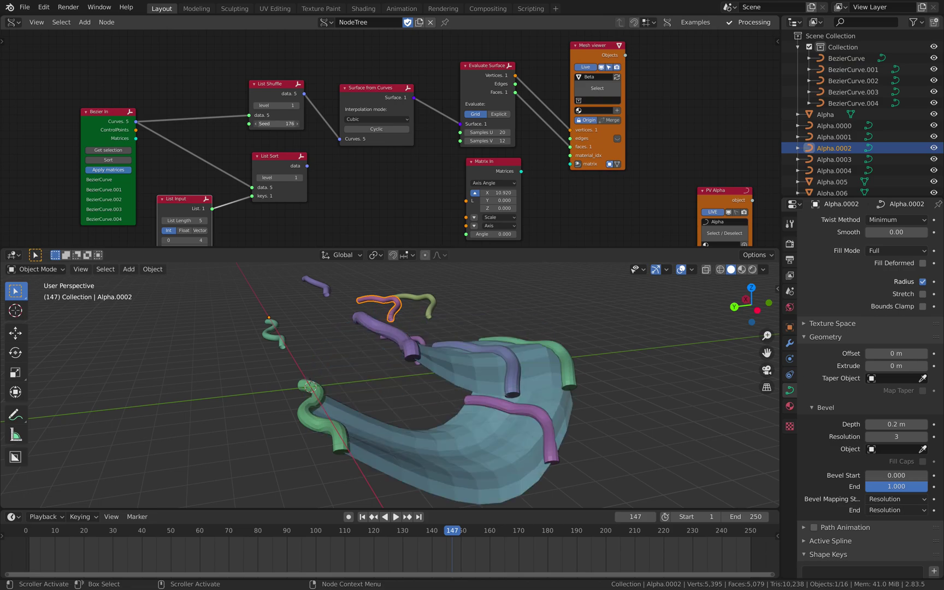
middle_drag(311, 386, 428, 385)
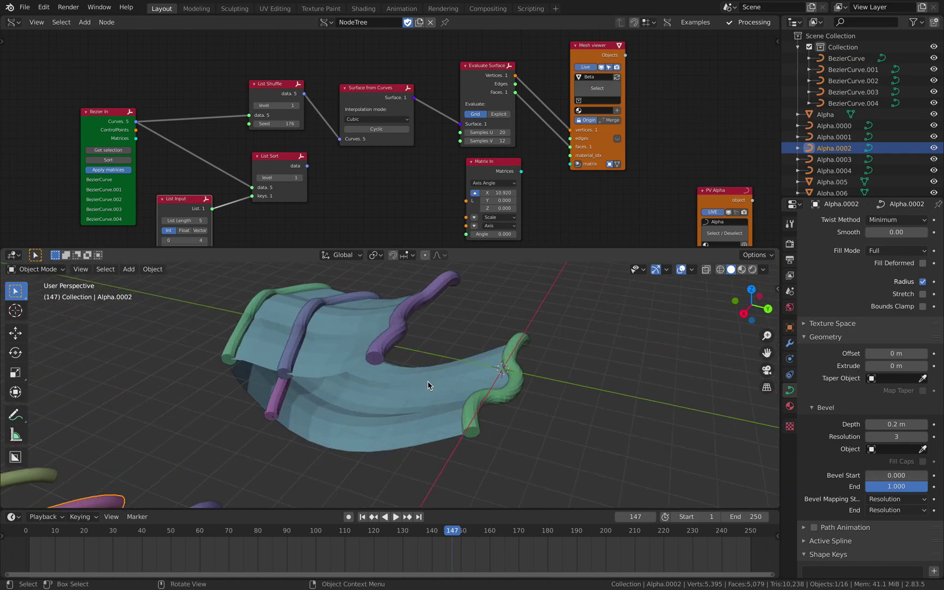
middle_drag(374, 358, 371, 328)
Tidy the node layout by shifting the Matrix Apply, Matrix In and Bevel a Curve nodes, and save the file
scroll(458, 191, down, 3)
scroll(457, 191, down, 2)
middle_drag(485, 191, 421, 141)
scroll(420, 141, up, 1)
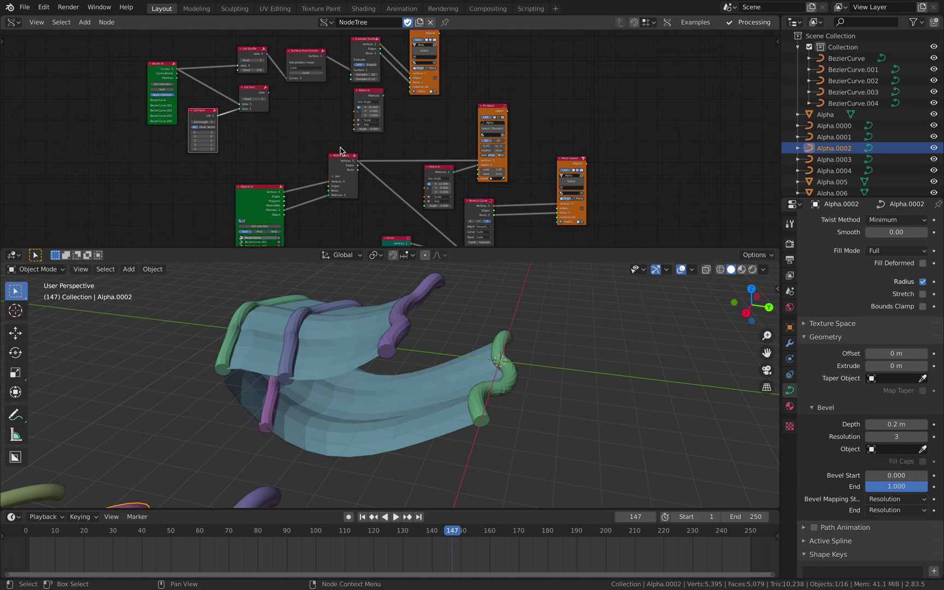
drag(341, 156, 345, 176)
middle_drag(345, 176, 260, 121)
scroll(262, 121, up, 2)
drag(344, 113, 345, 132)
scroll(346, 135, up, 3)
drag(394, 166, 400, 166)
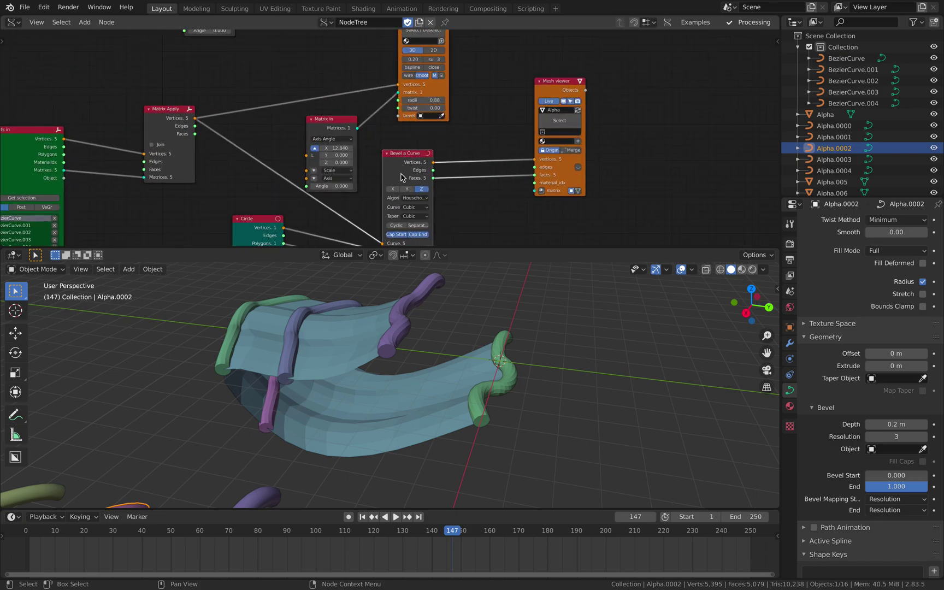
middle_drag(403, 177, 405, 139)
middle_drag(459, 311, 498, 182)
key(ctrl+s)
Browse the Surfaces and Curves node categories to review the available Sverchok operations
key(shift+a)
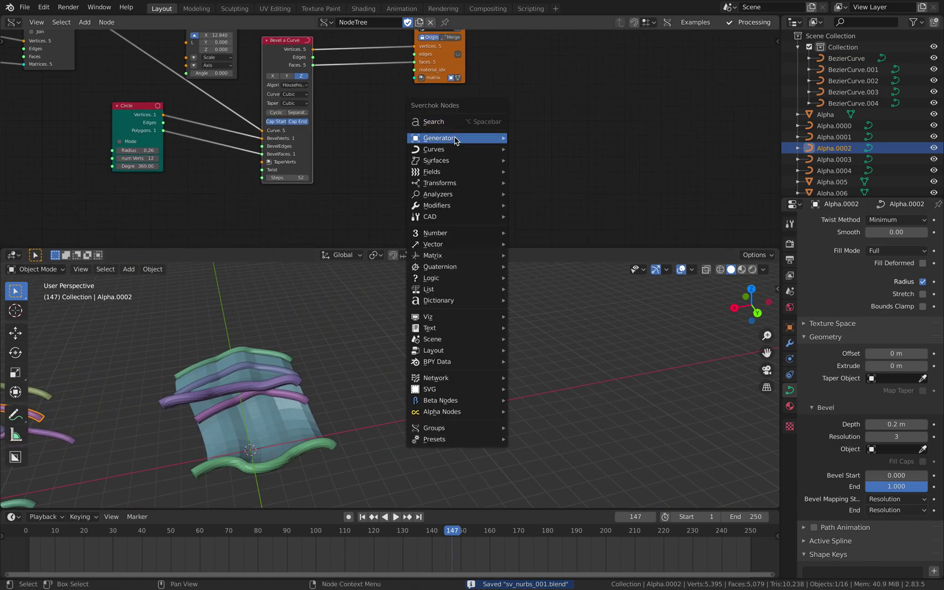
mouse_move(449, 163)
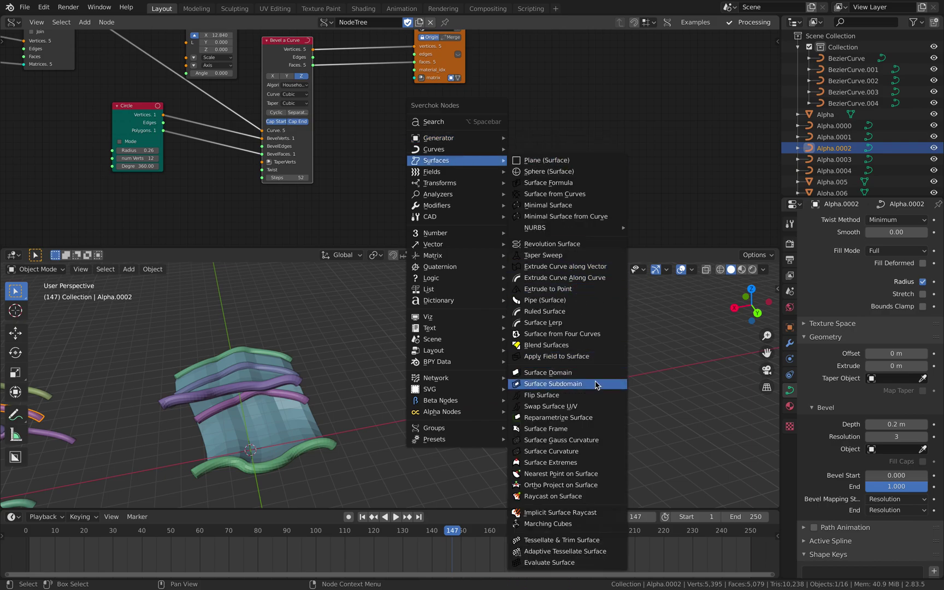
mouse_move(494, 154)
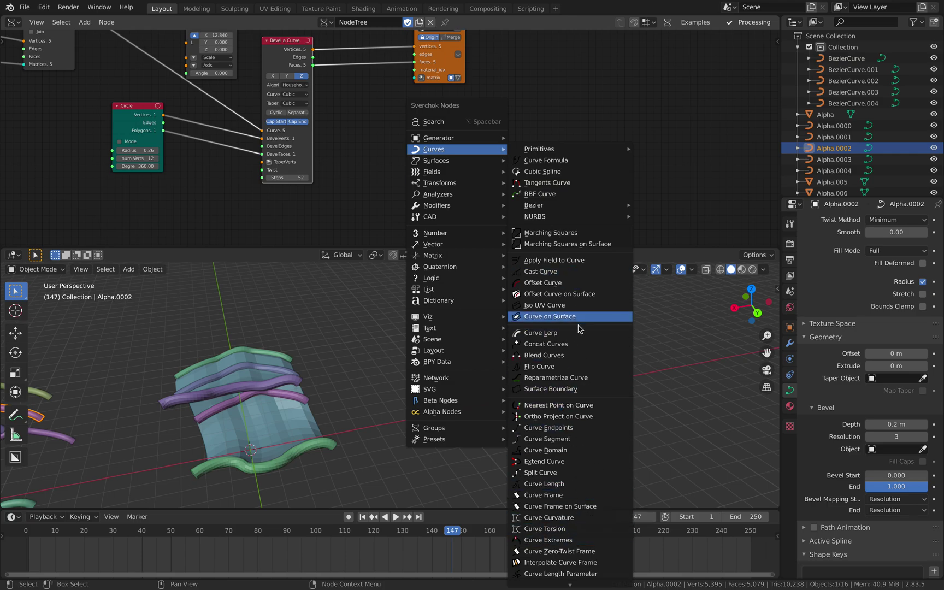
scroll(579, 530, down, 4)
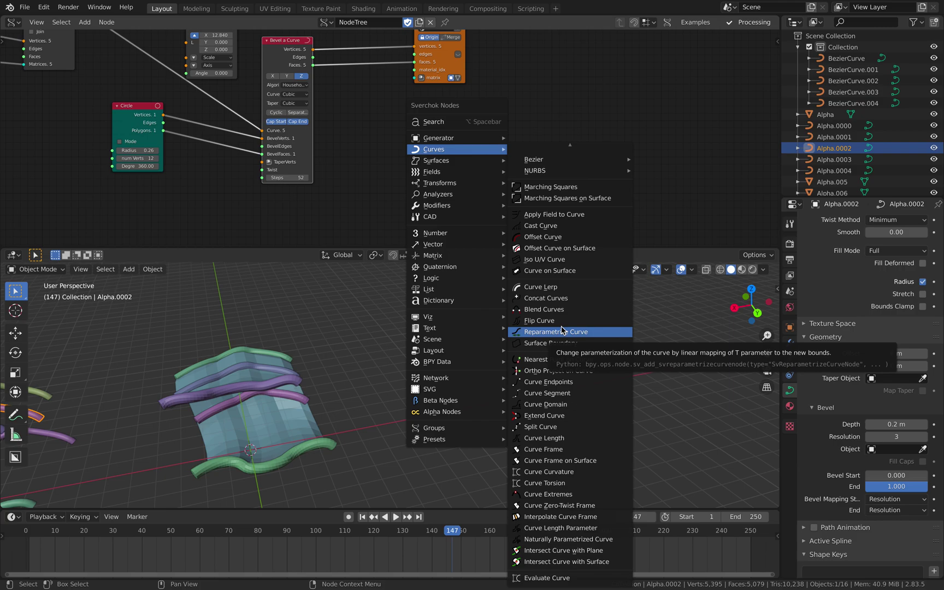
Select the source curve BezierCurve.003 and scale it up so it extends beyond the surface's far edge
middle_drag(350, 327, 475, 382)
click(468, 349)
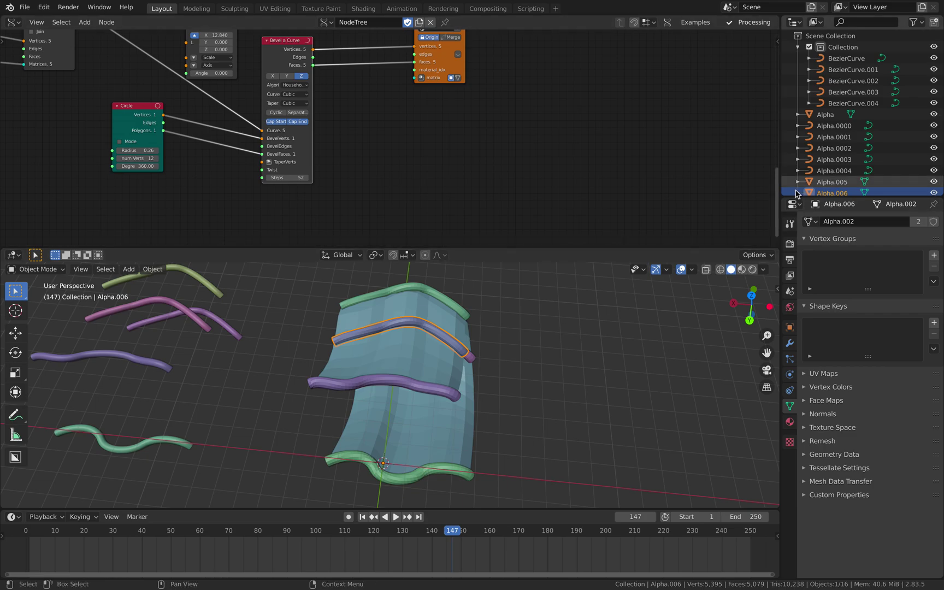
click(850, 94)
scroll(436, 344, down, 3)
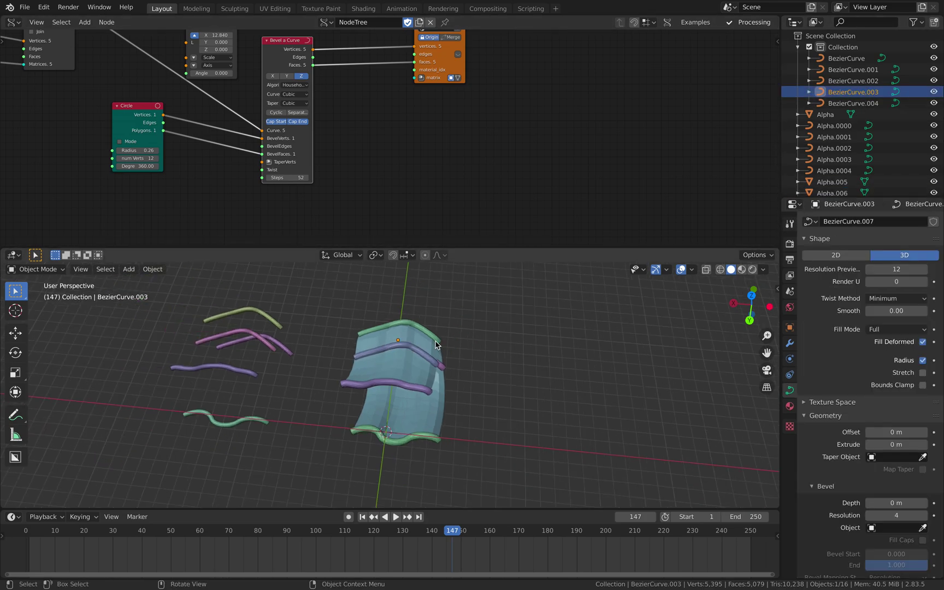
key(s)
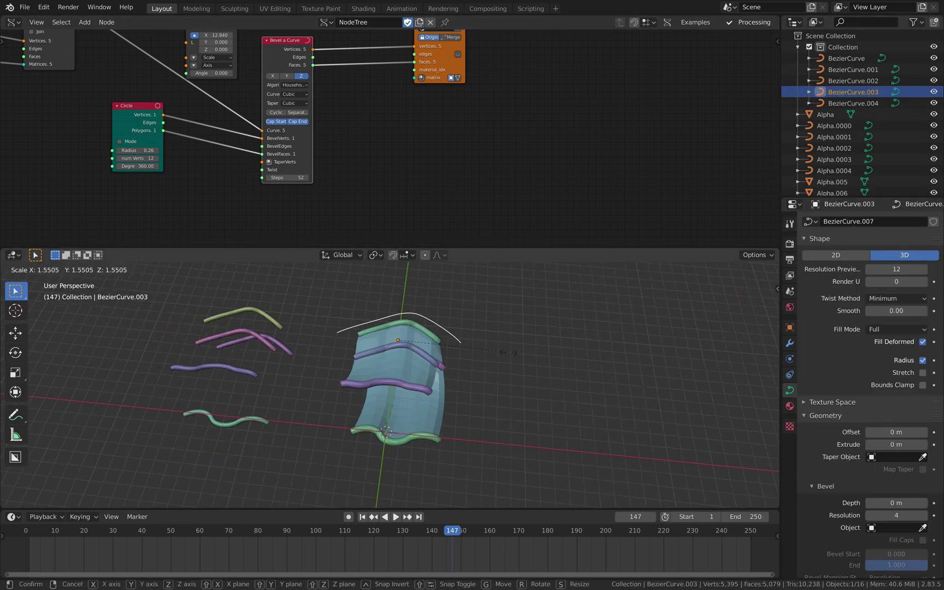
click(539, 353)
Scale BezierCurve.002 down and BezierCurve.004 up to vary the source curve sizes
click(850, 81)
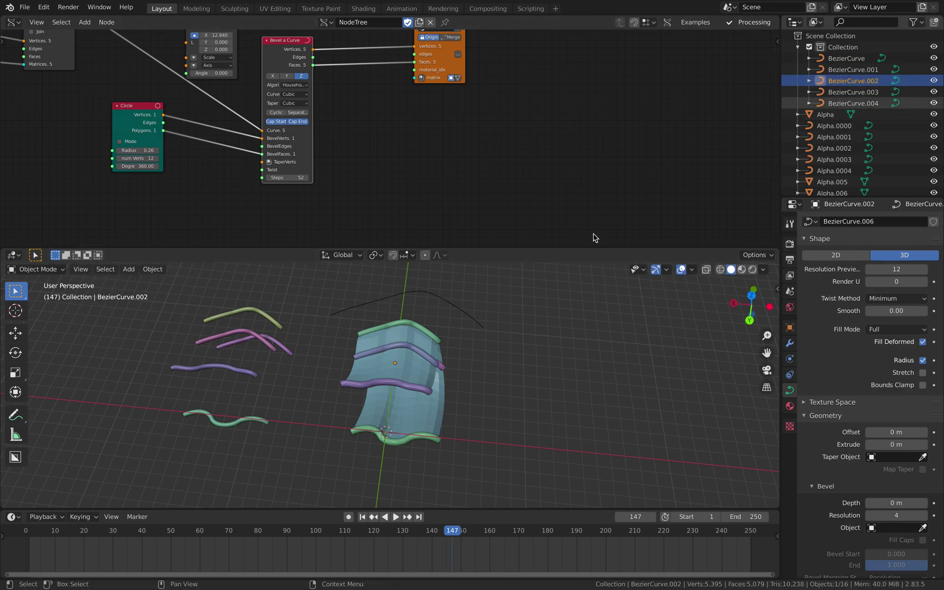
key(s)
click(516, 330)
click(850, 103)
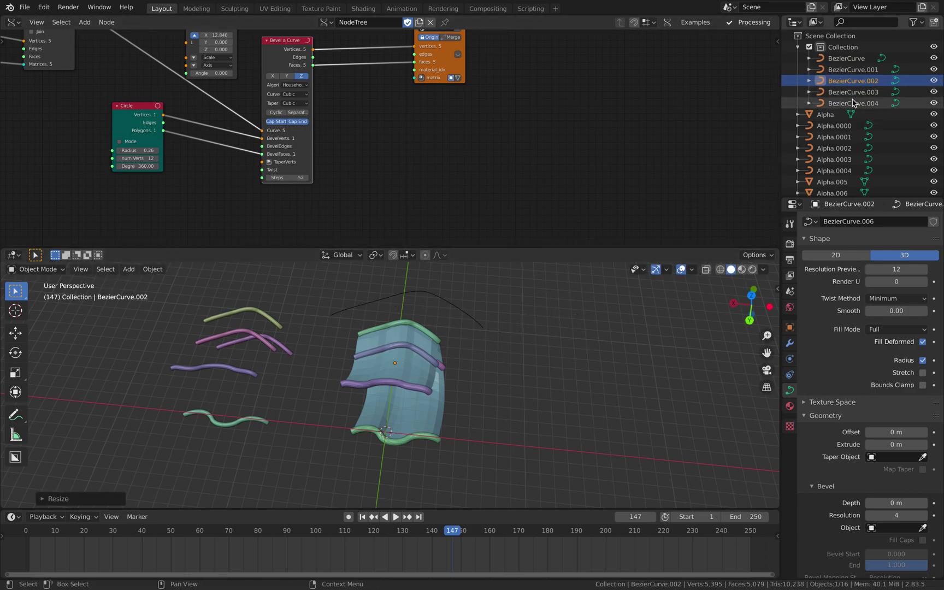
key(s)
click(590, 364)
middle_drag(612, 290, 512, 362)
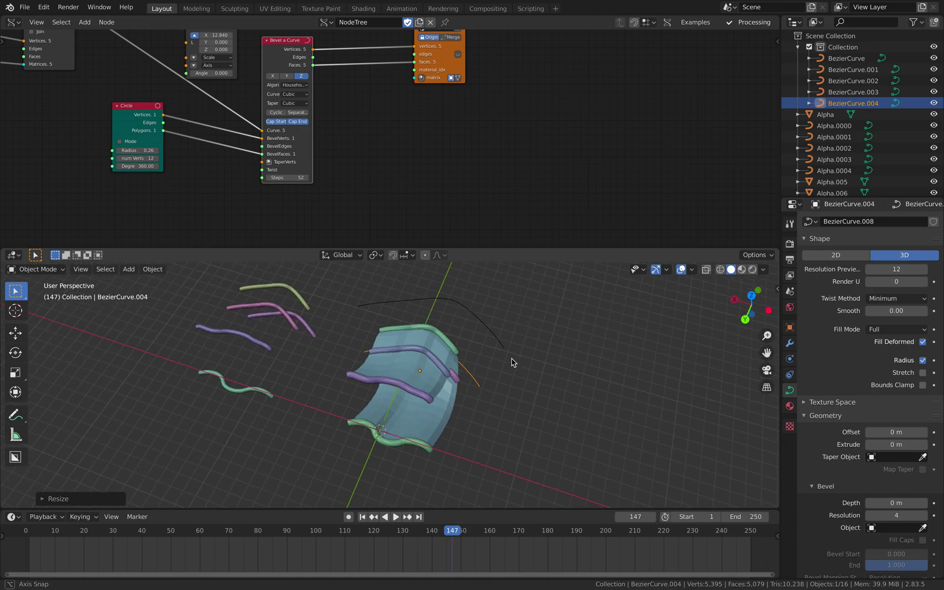
Refresh the Objects In node so both sets of tubes follow the resized Bezier curves
middle_drag(89, 36, 469, 134)
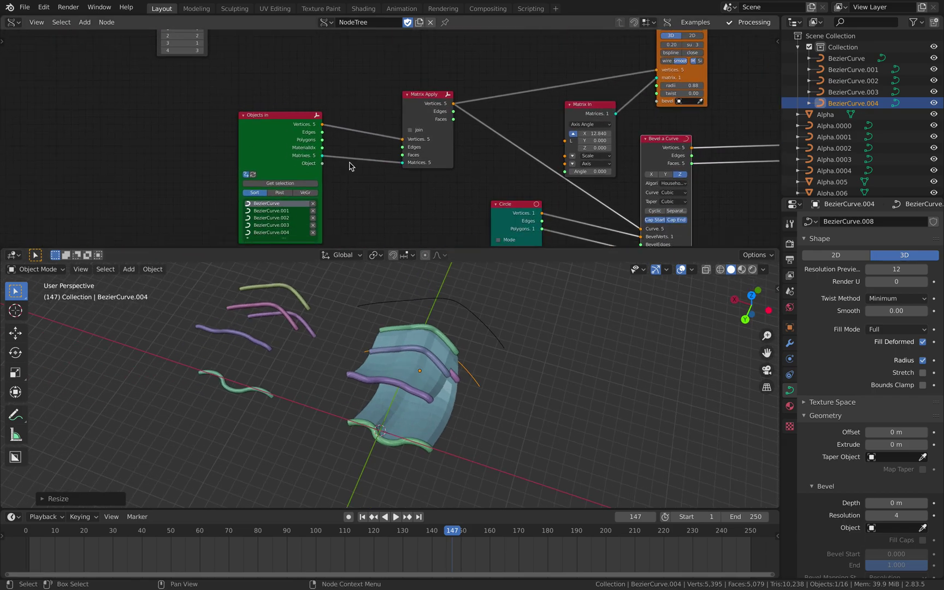
click(353, 194)
middle_drag(347, 178, 334, 136)
scroll(304, 151, up, 3)
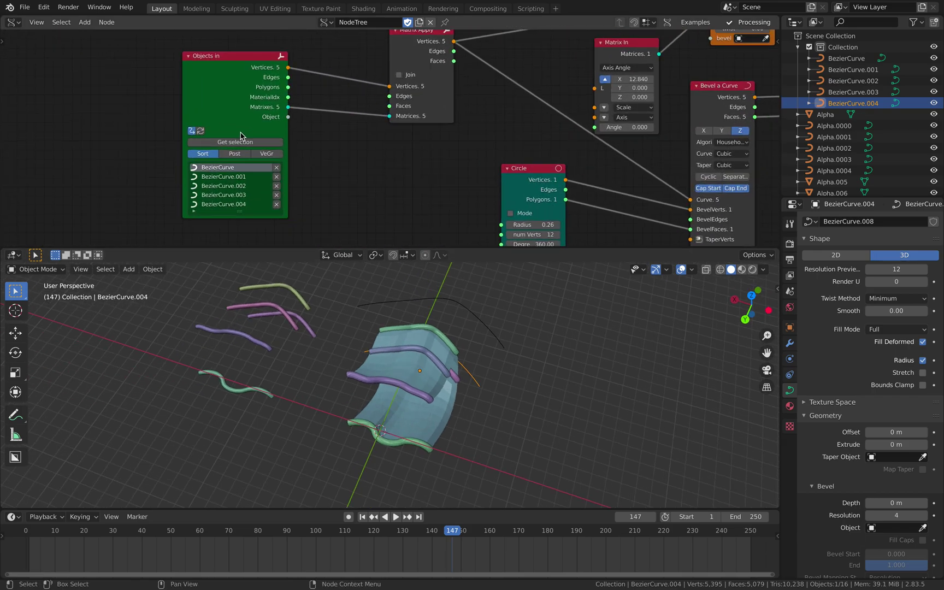
scroll(240, 135, down, 3)
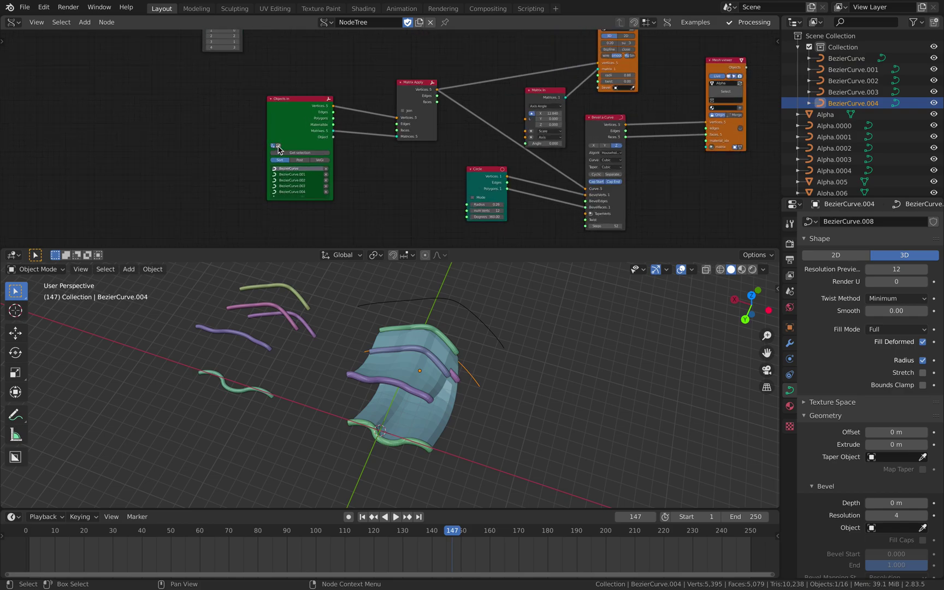
click(278, 146)
Locate the Bezier In node that feeds the surface and shift it slightly in the node tree
scroll(214, 105, up, 2)
middle_drag(219, 63, 261, 144)
middle_drag(235, 110, 276, 146)
scroll(276, 147, up, 3)
drag(213, 92, 196, 93)
middle_drag(211, 102, 256, 126)
scroll(255, 126, up, 3)
drag(210, 73, 208, 63)
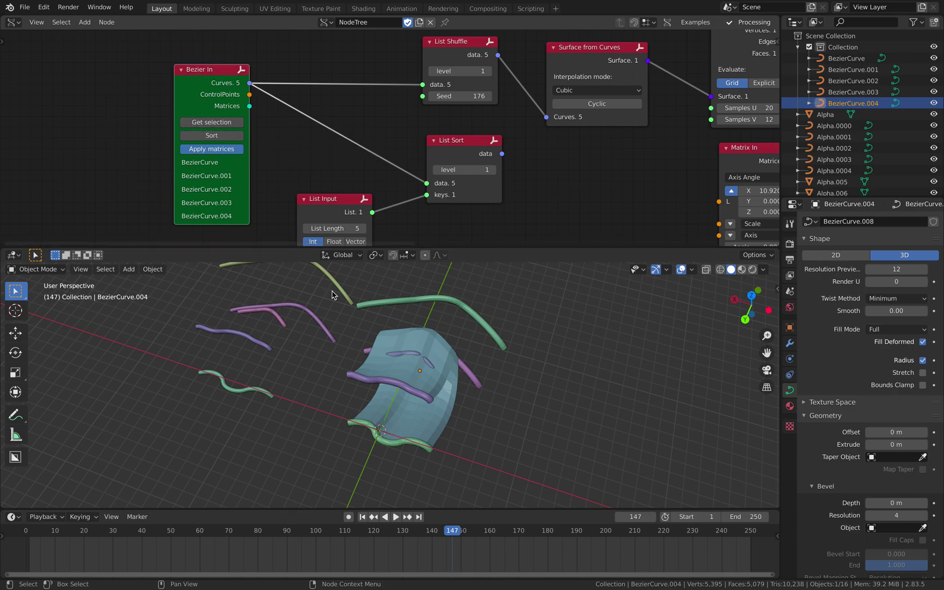
Deselect all objects in the 3D scene
middle_drag(381, 356, 413, 356)
scroll(413, 356, down, 1)
key(alt+a)
key(b)
key(Escape)
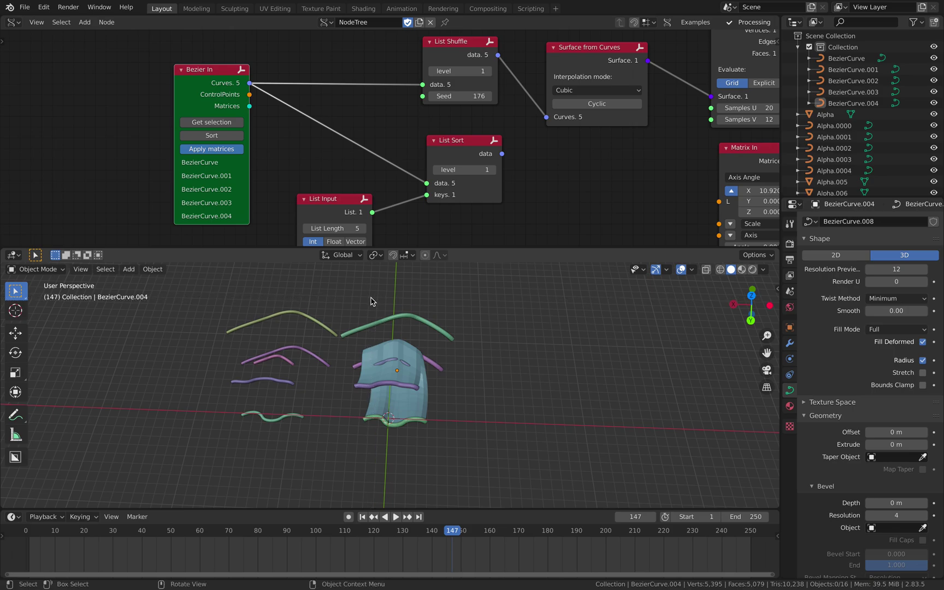
key(a)
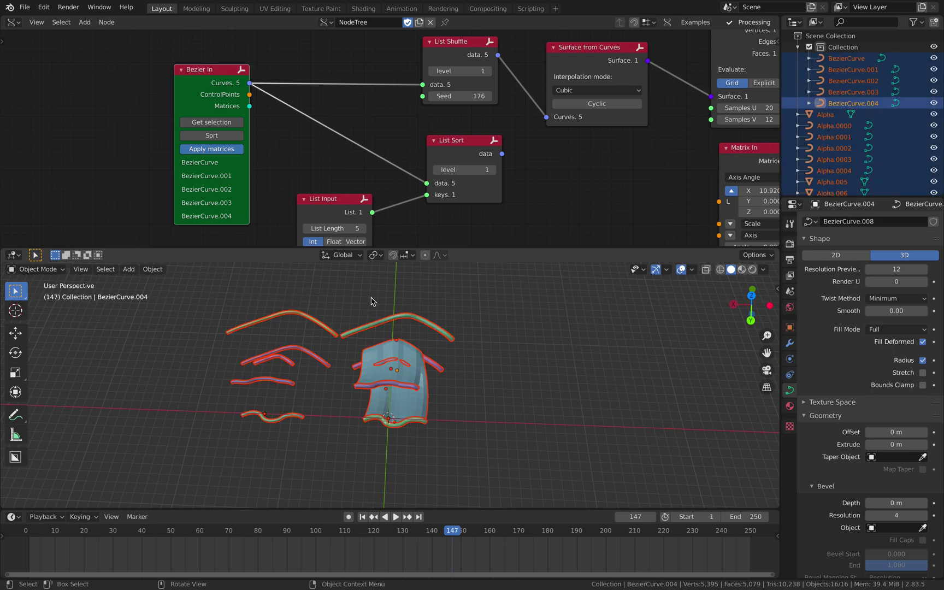
key(alt+a)
key(b)
drag(377, 298, 434, 409)
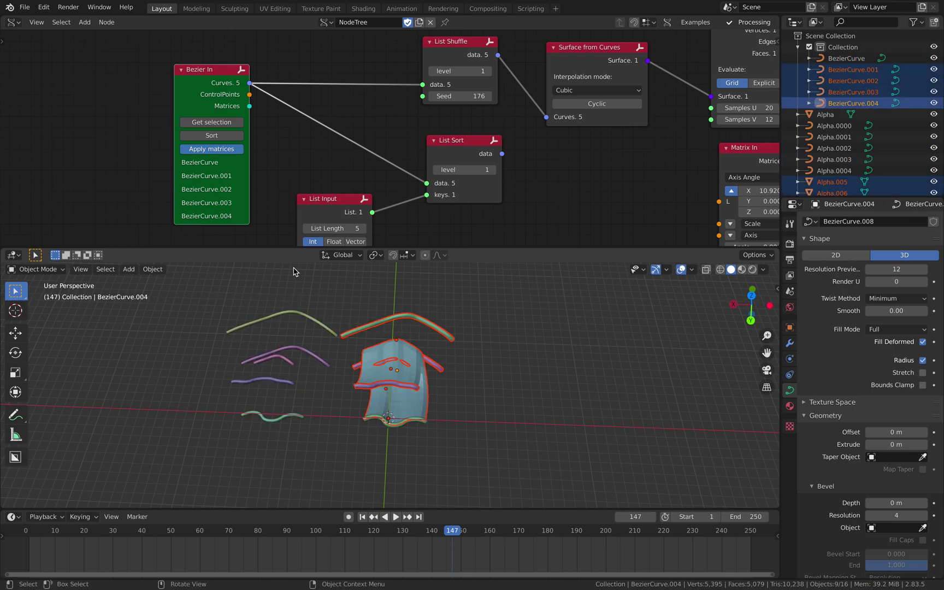
key(alt+a)
key(a)
Select all the objects around the lofted surface, including the five source Bezier curves, and load them into the Bezier In node
key(alt+a)
key(b)
drag(378, 300, 447, 455)
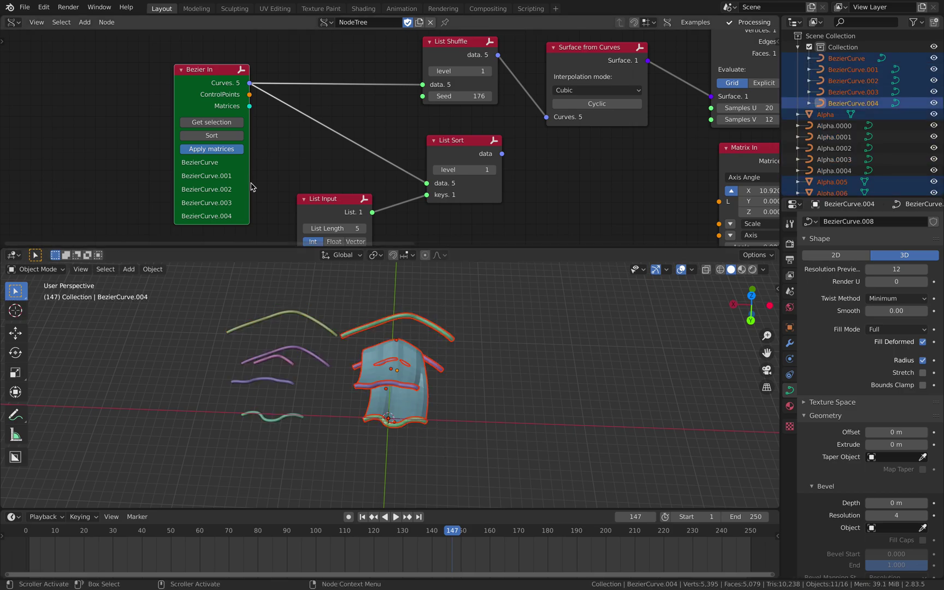
click(231, 127)
Deselect all objects in the 3D scene and save the file sv_nurbs_001.blend
mouse_move(468, 383)
middle_down()
mouse_move(527, 359)
mouse_move(453, 386)
middle_up()
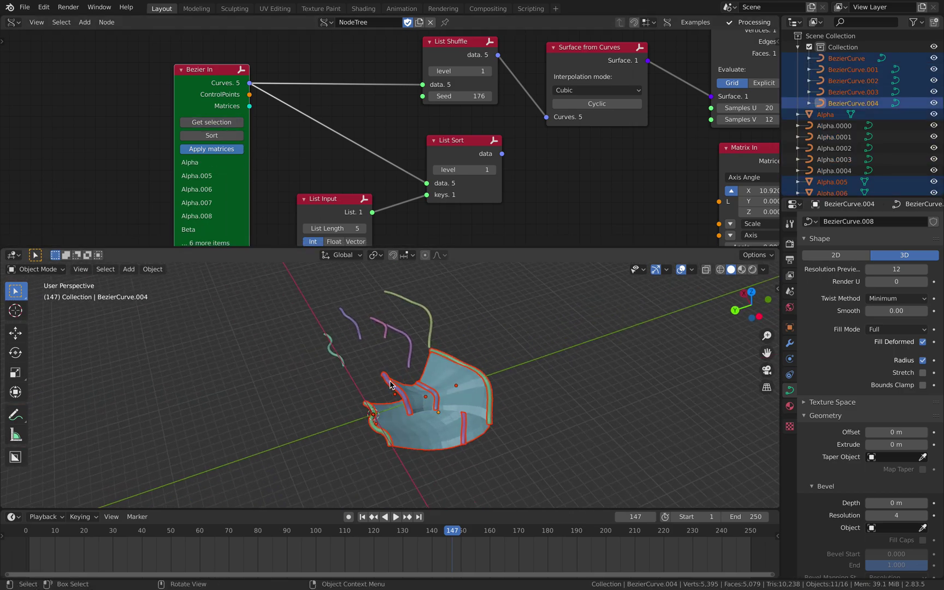
scroll(453, 386, up, 2)
shift+middle_drag(459, 426, 498, 383)
key(alt+a)
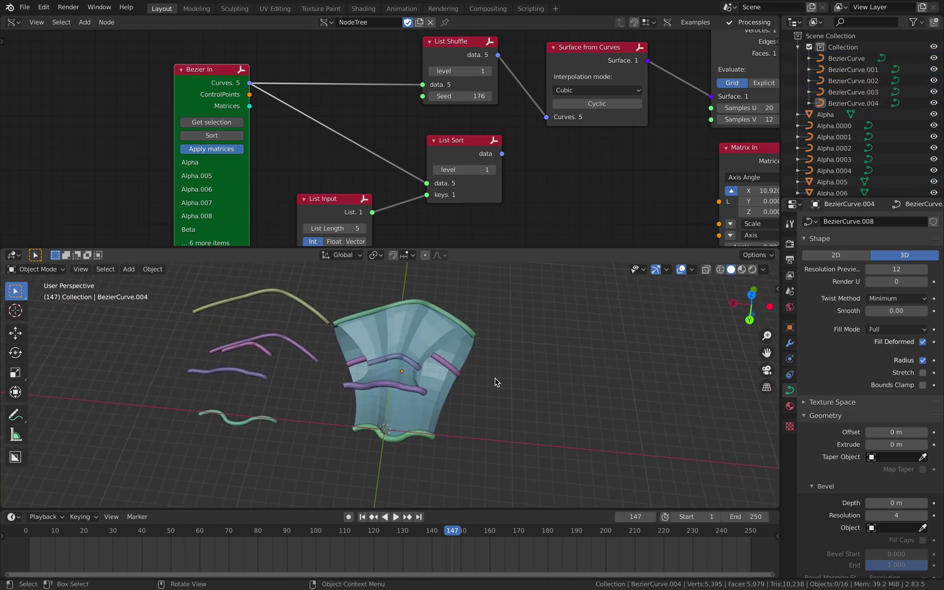
key(ctrl+s)
Examine the node tree from the Bezier In surface branch across to the PV Alpha and Bevel a Curve branches
scroll(400, 136, down, 3)
middle_drag(506, 155, 389, 141)
scroll(389, 141, down, 2)
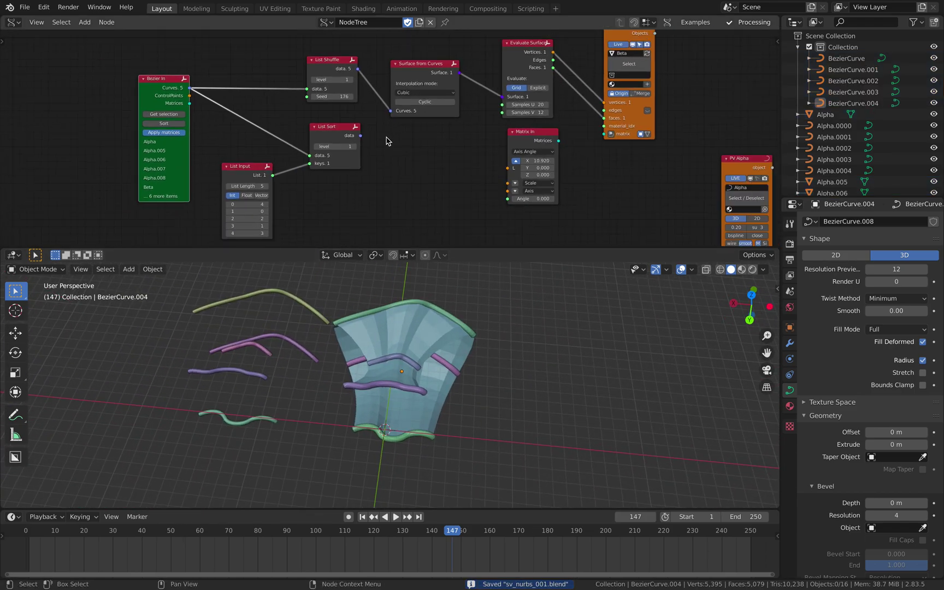
middle_drag(486, 138, 430, 151)
ctrl+scroll(426, 151, right, 4)
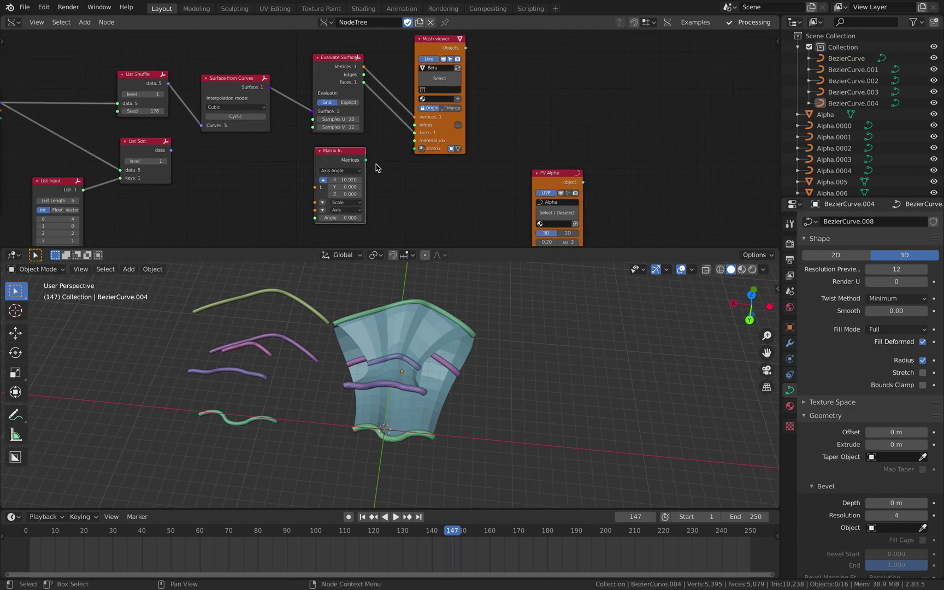
middle_drag(429, 276, 521, 322)
middle_drag(561, 171, 573, 139)
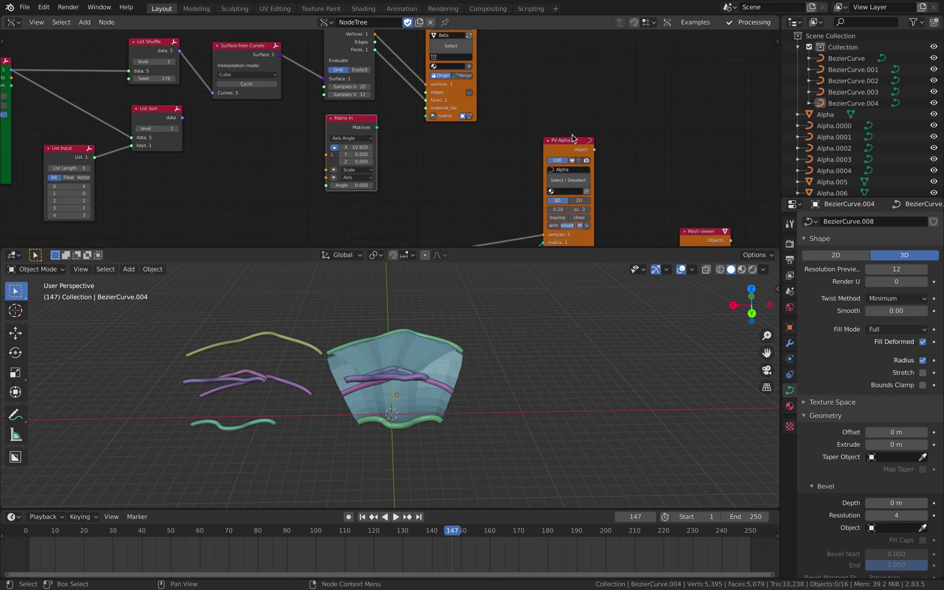
scroll(573, 138, down, 4)
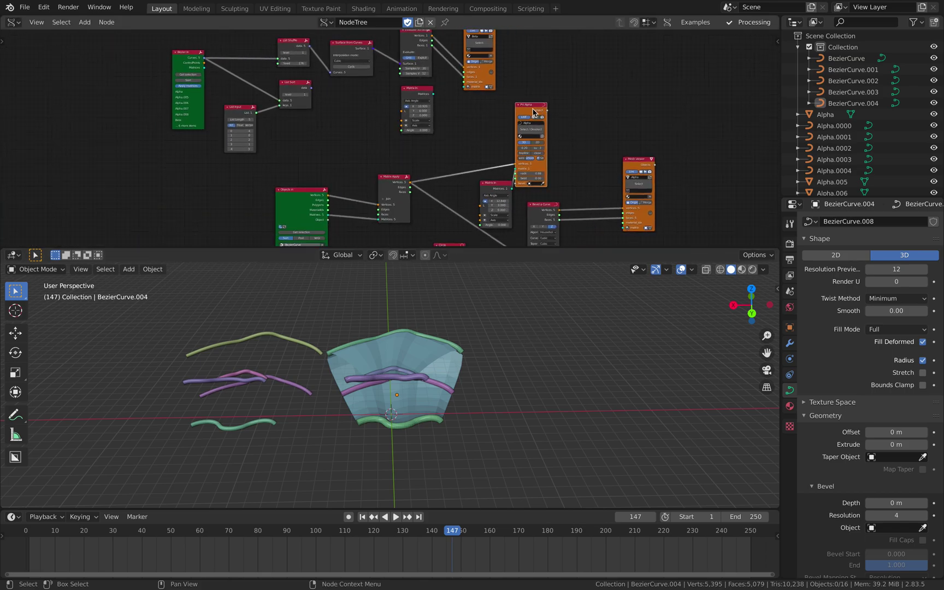
scroll(536, 126, up, 2)
Browse the Sverchok Surfaces node category without adding a node, and view the lofted surface from another angle
key(shift+a)
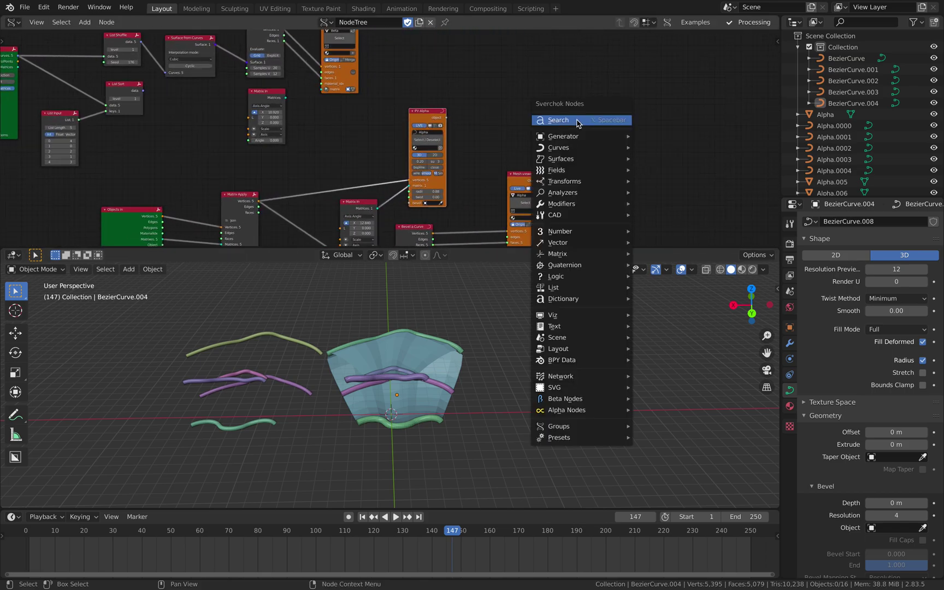
mouse_move(574, 139)
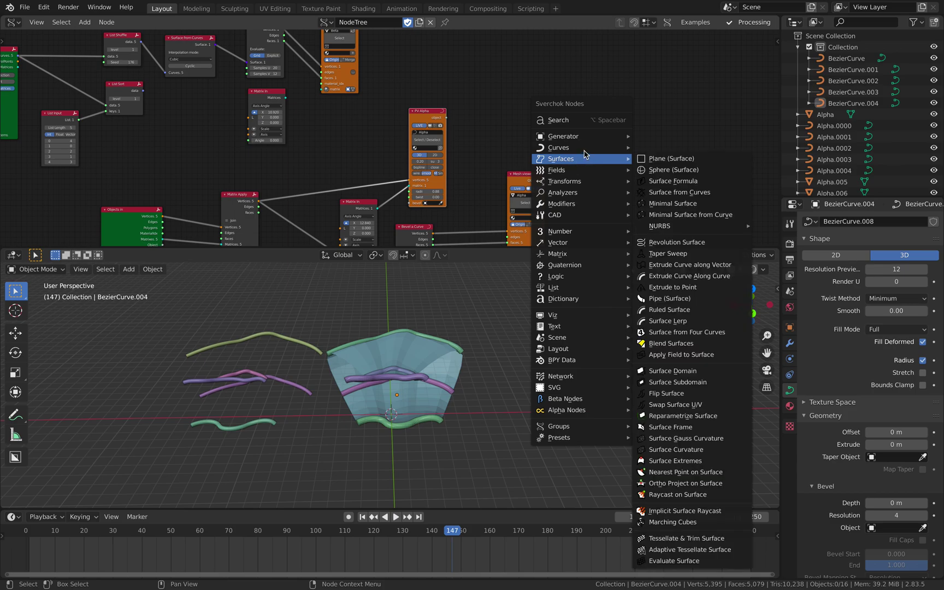
mouse_move(592, 173)
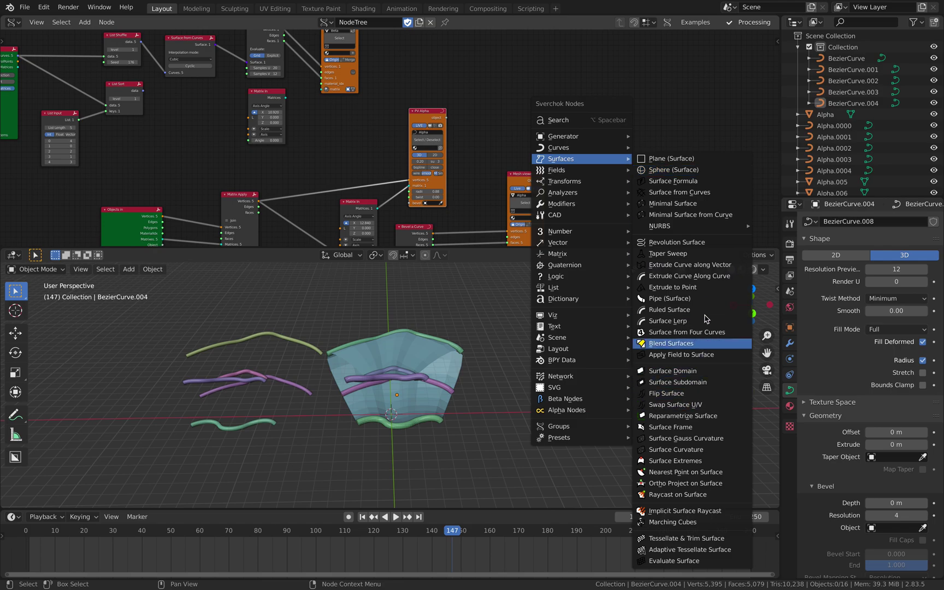
mouse_move(621, 159)
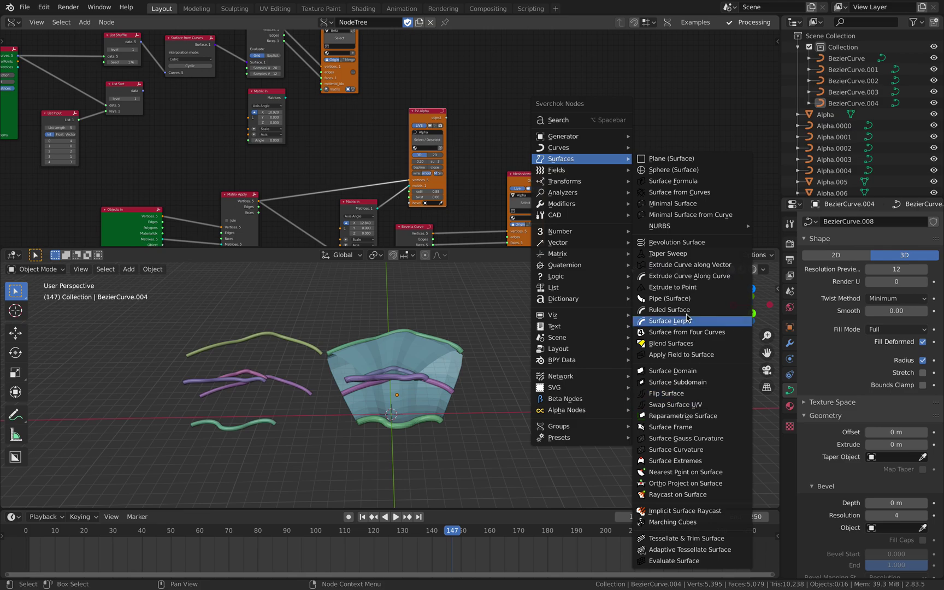
middle_drag(354, 330, 337, 326)
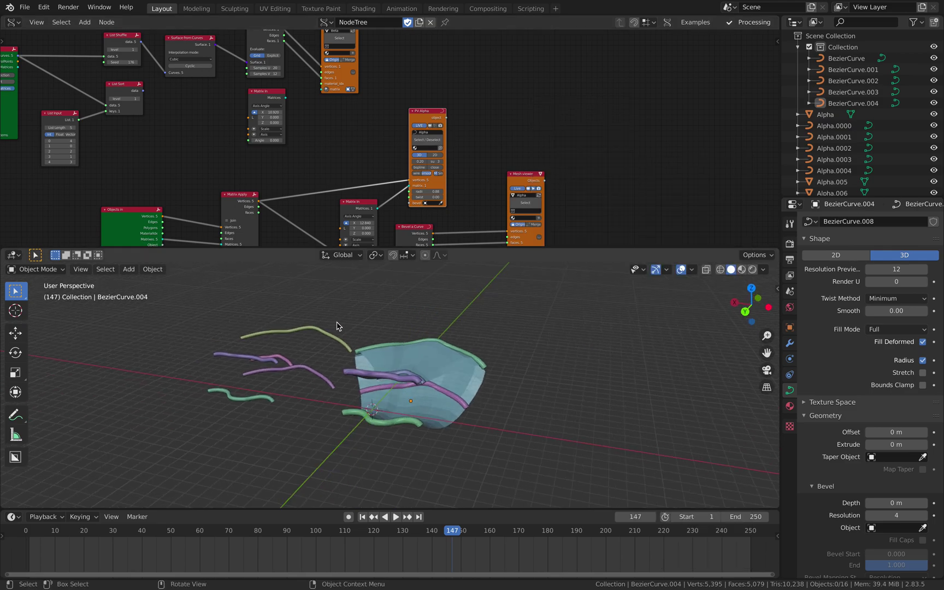